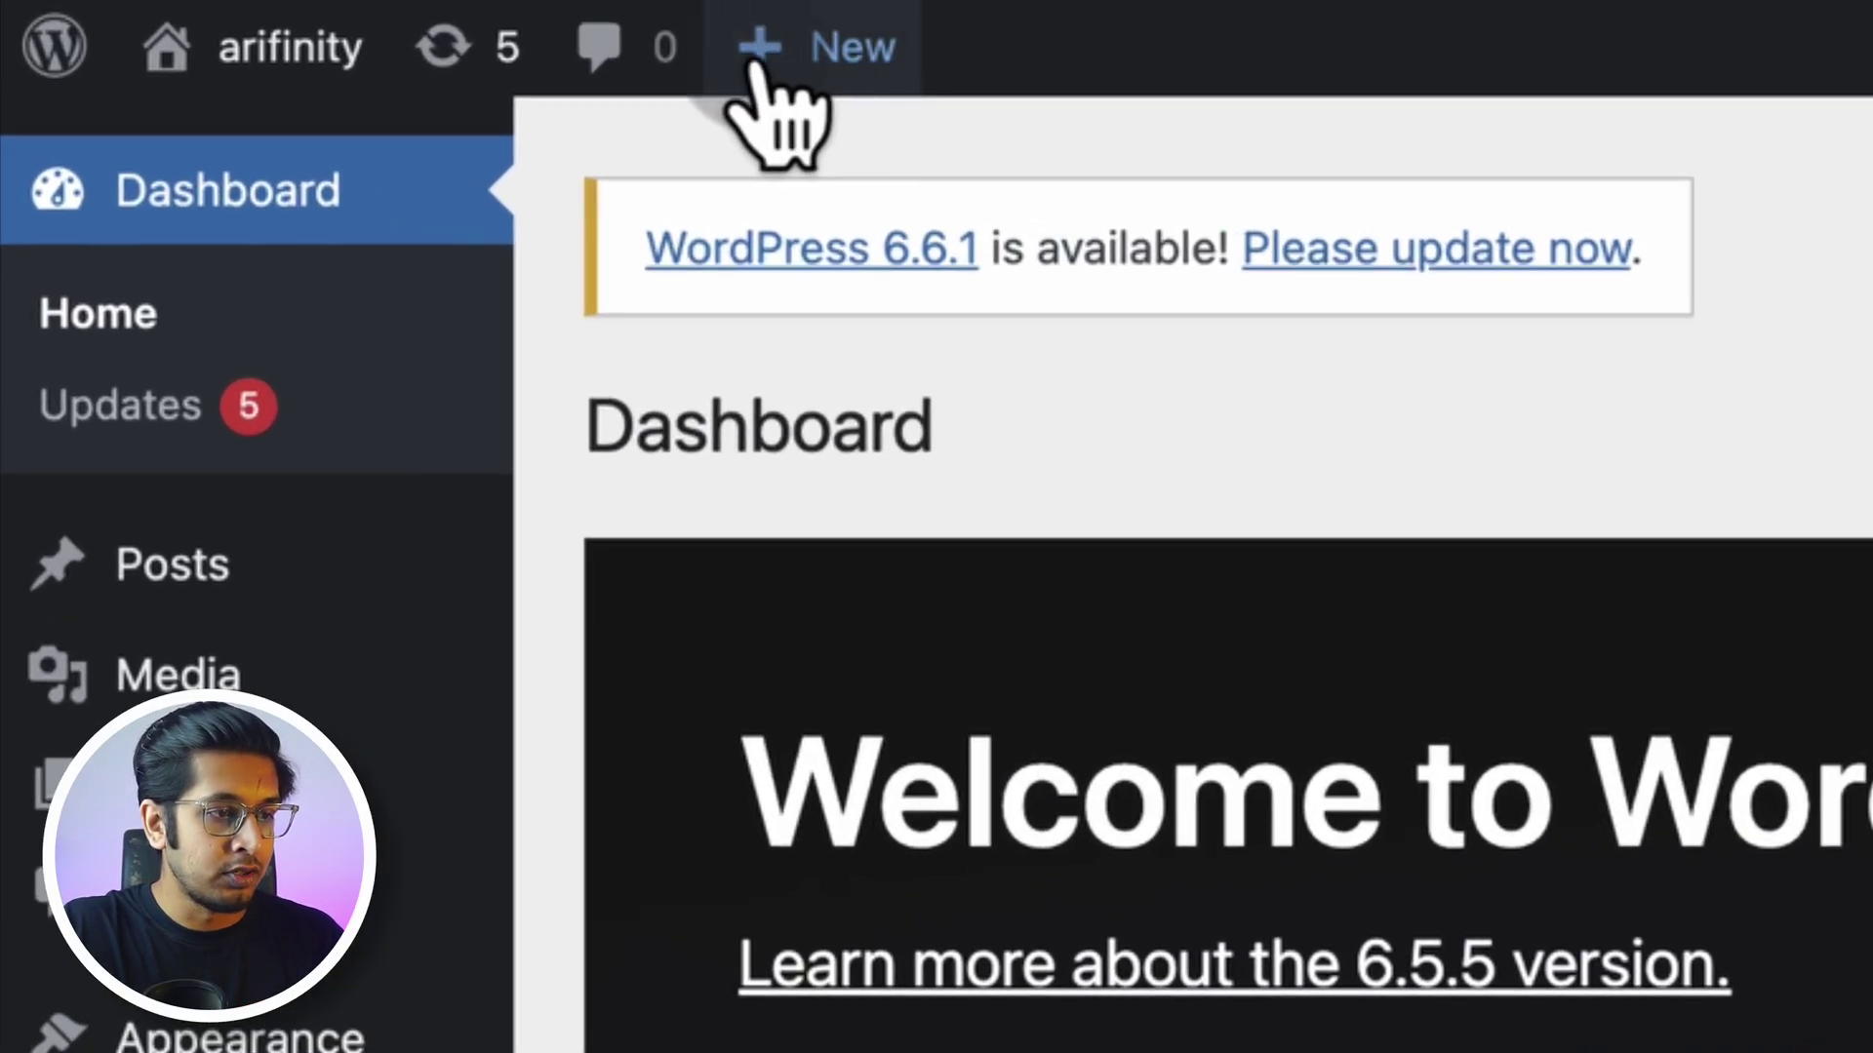
Reveal the + New menu in the Dashboard admin bar to start a new post
{"action": "mouse_move", "coordinate": [764, 66]}
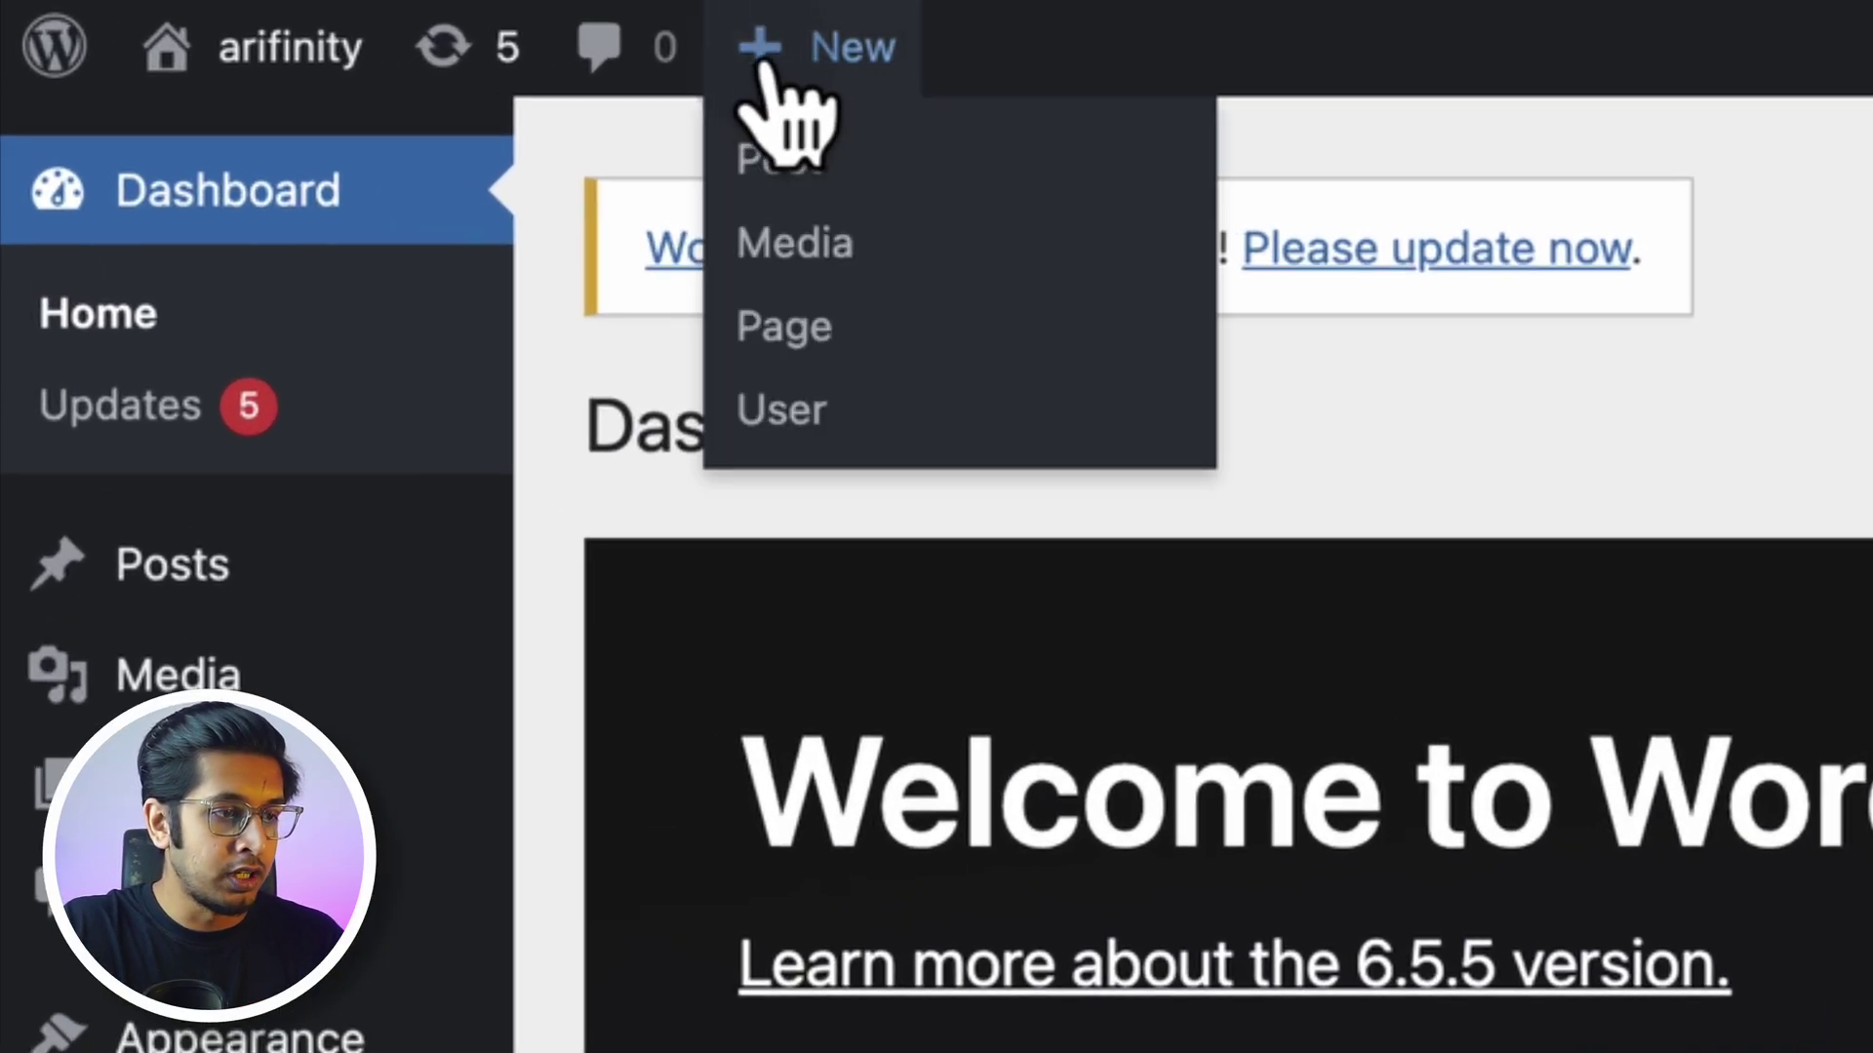
Open a new blank post and insert a Cover block found by searching 'cover'
{"action": "left_click", "coordinate": [802, 168]}
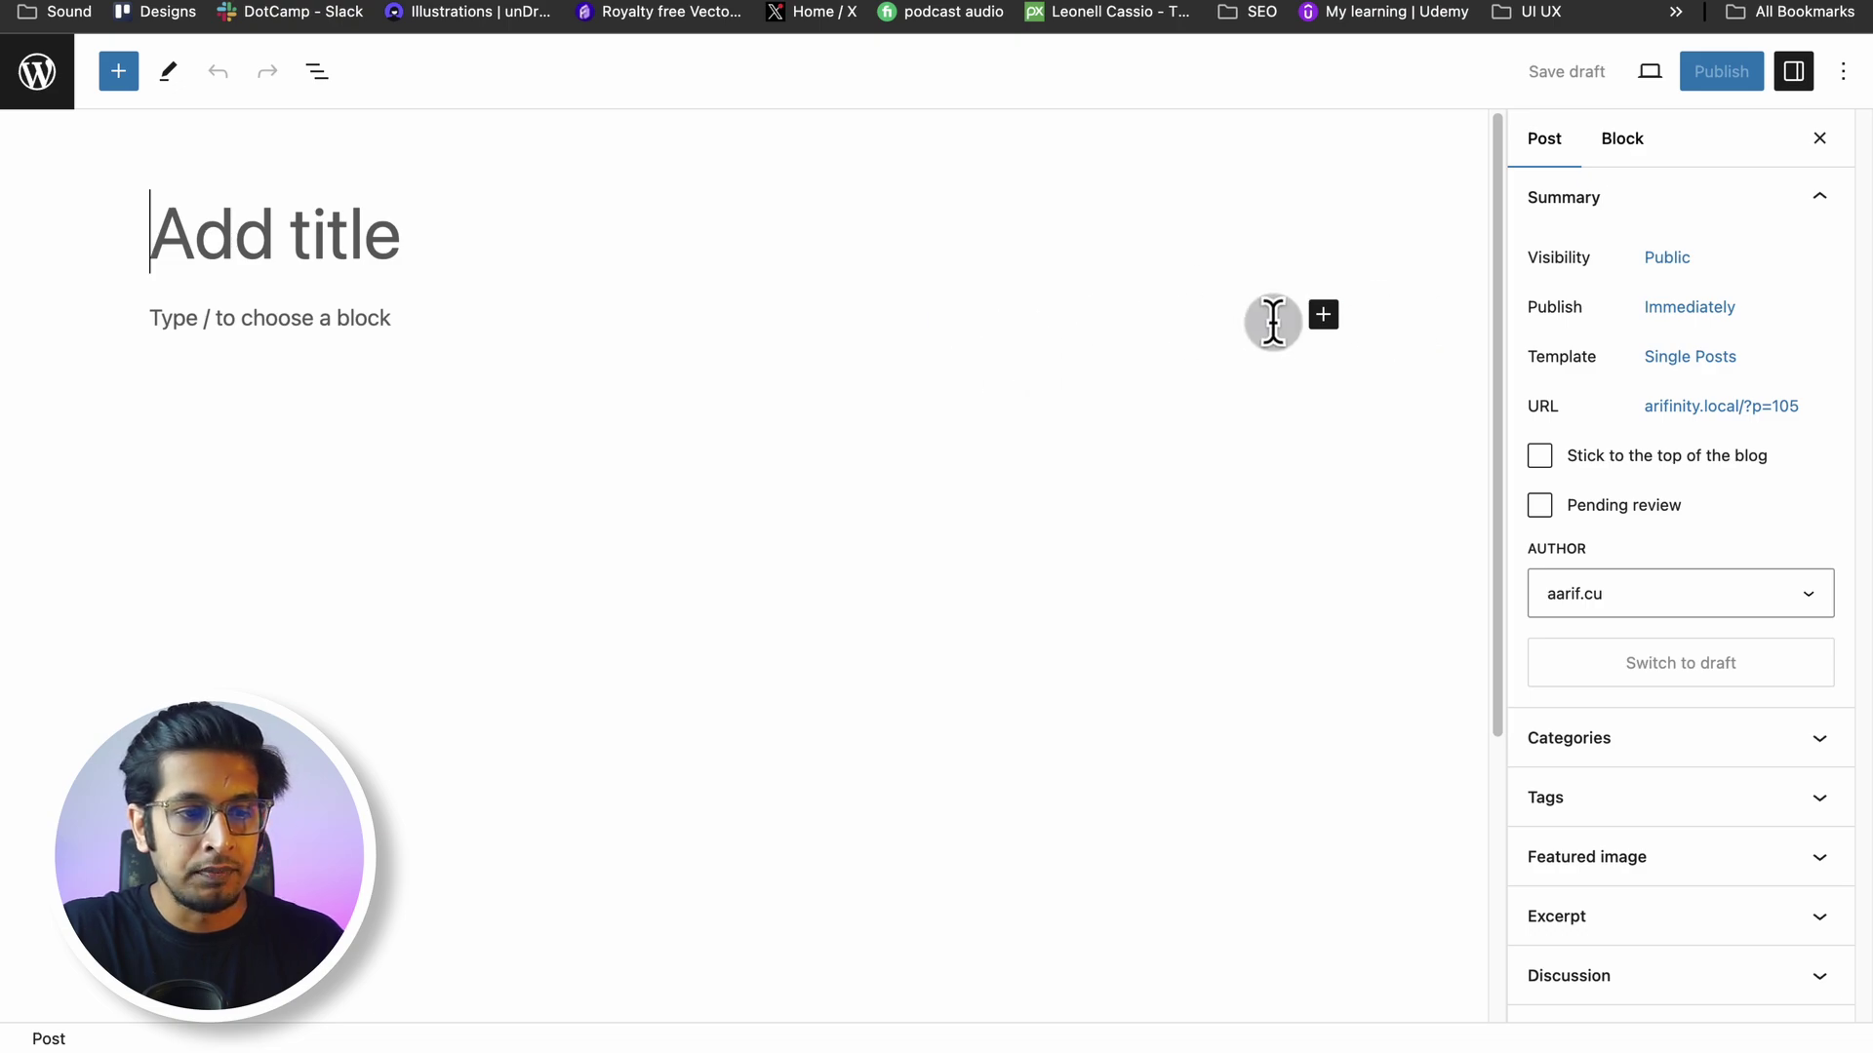
{"action": "left_click", "coordinate": [1323, 315]}
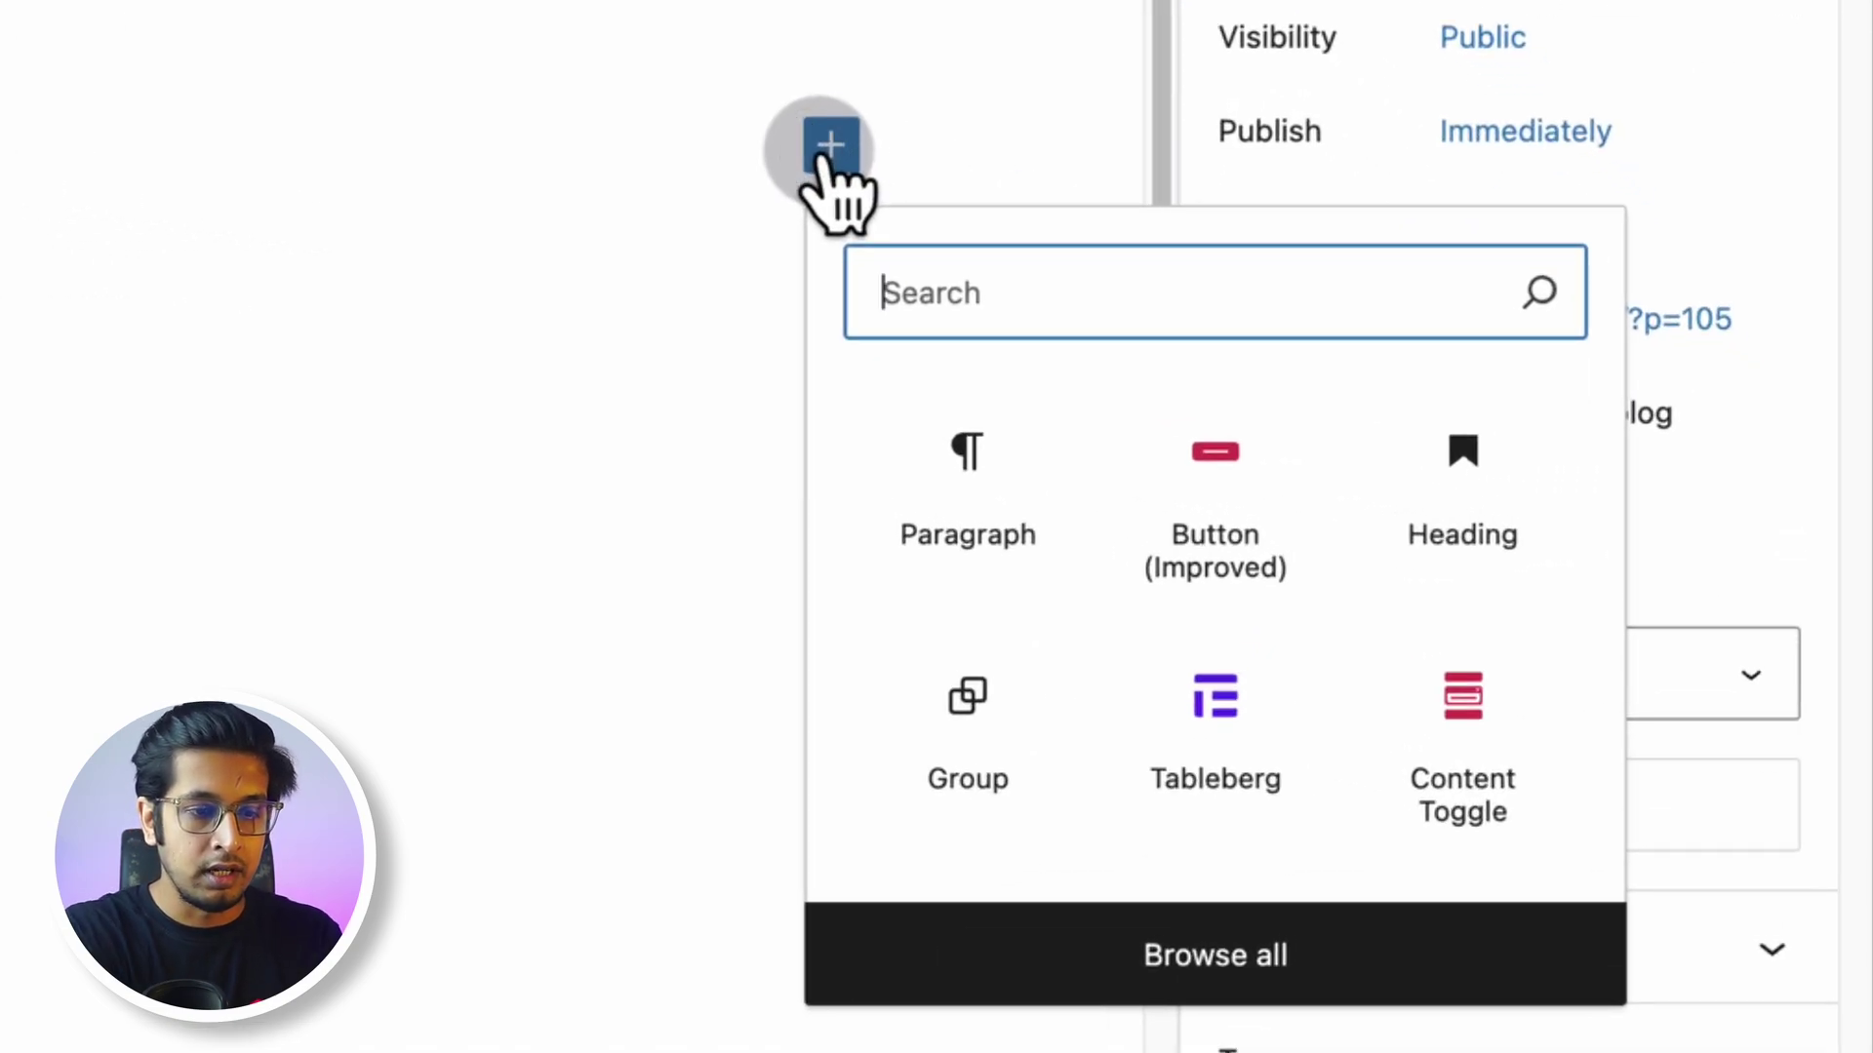
{"action": "type", "text": "cover"}
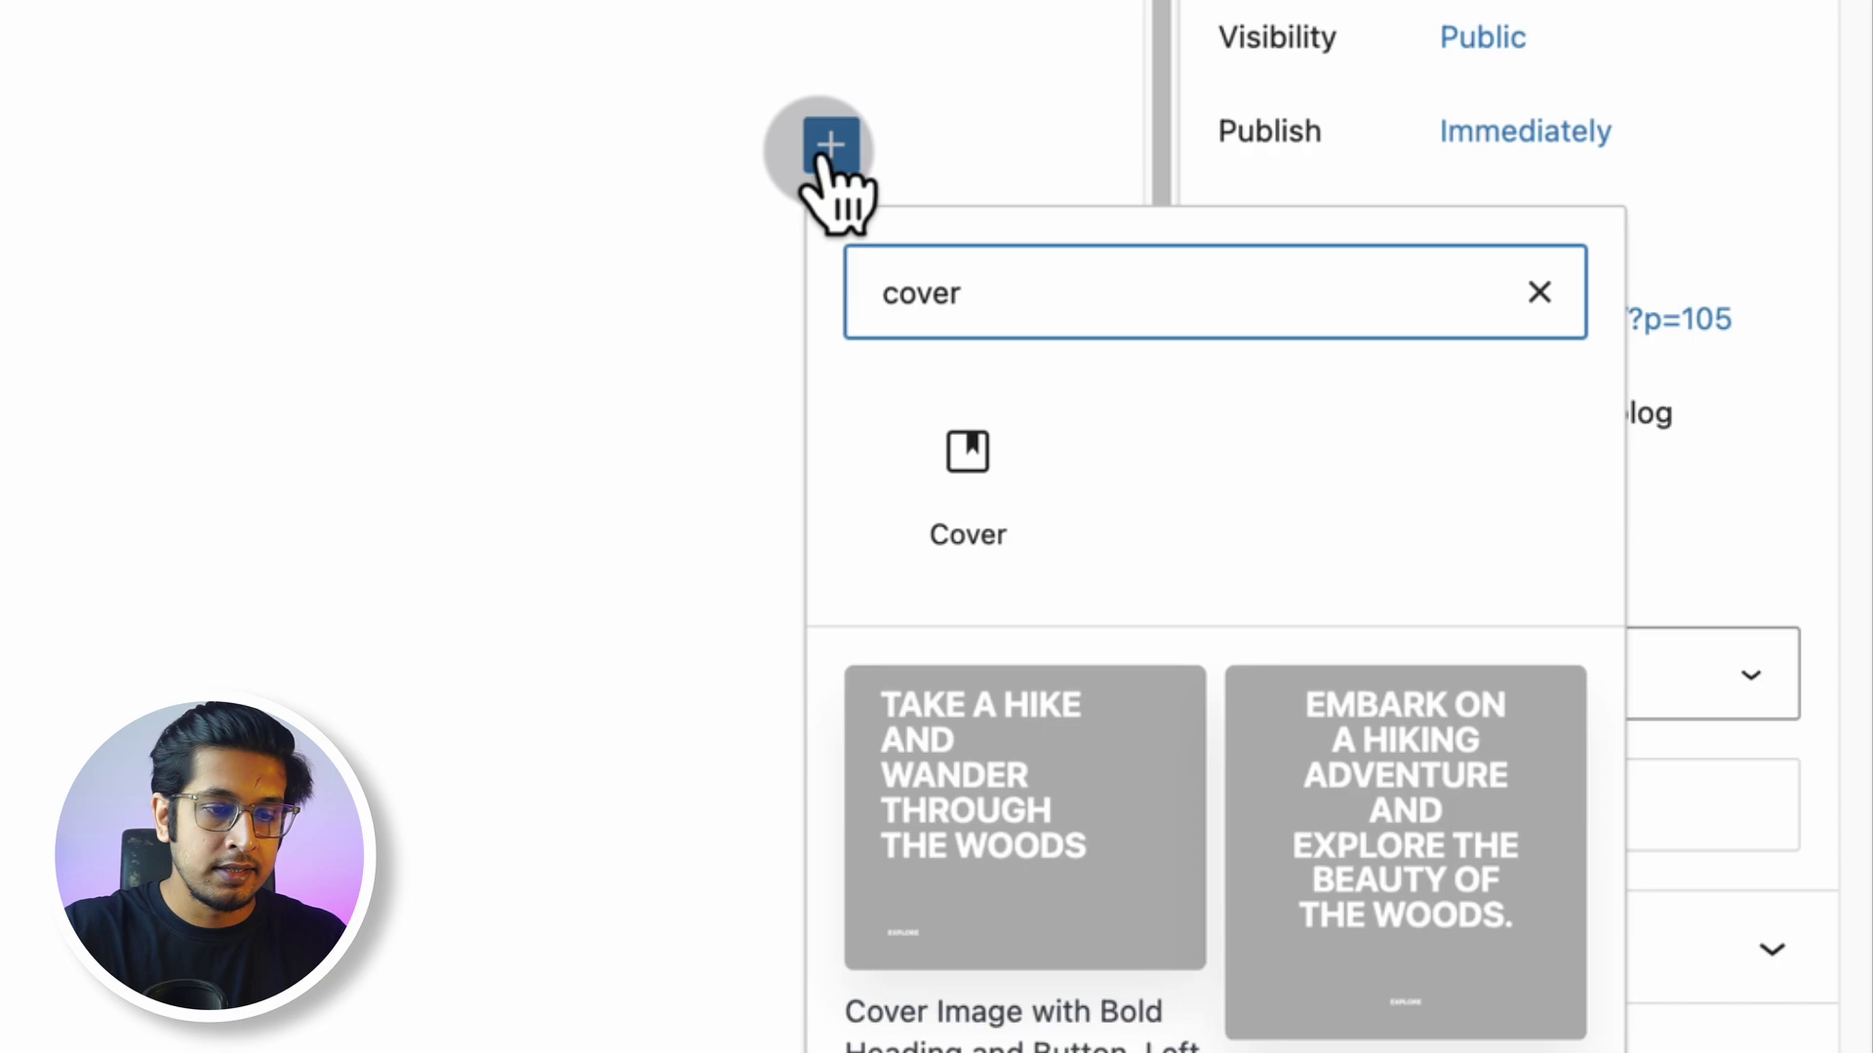
{"action": "left_click", "coordinate": [944, 508]}
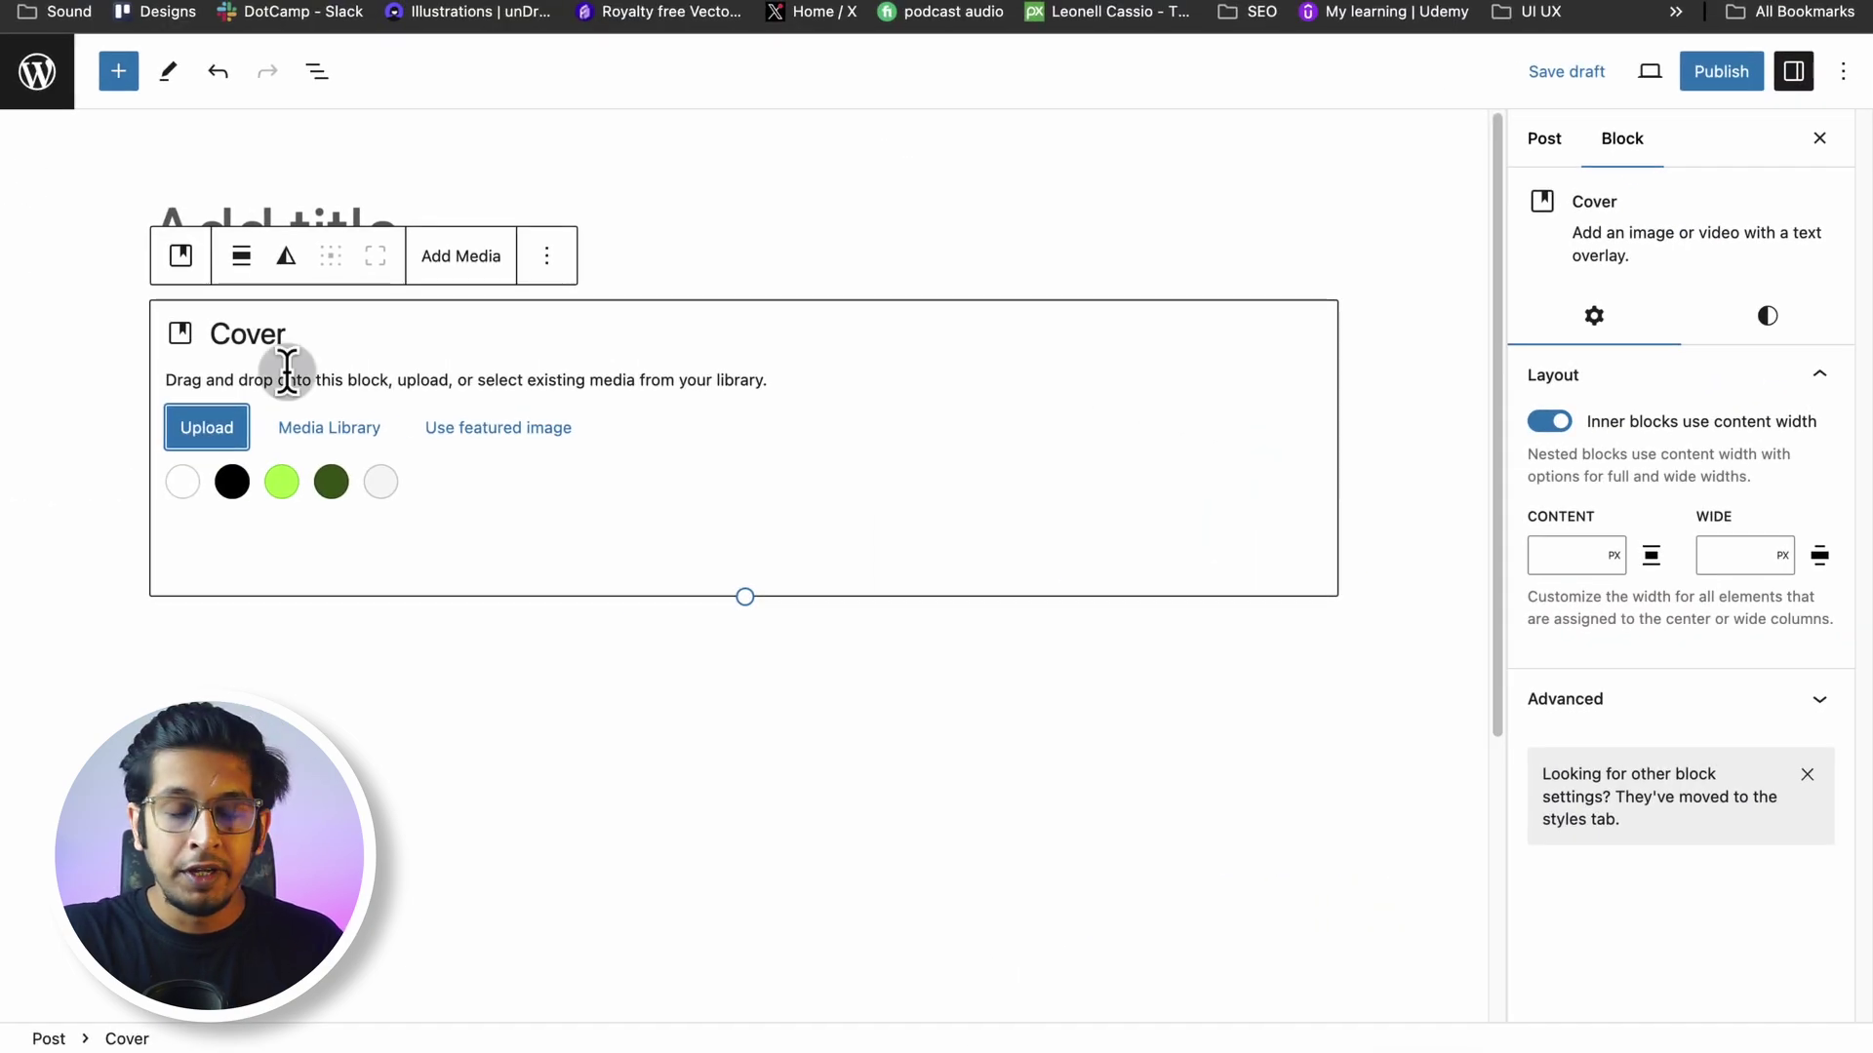
{"action": "left_click", "coordinate": [232, 439]}
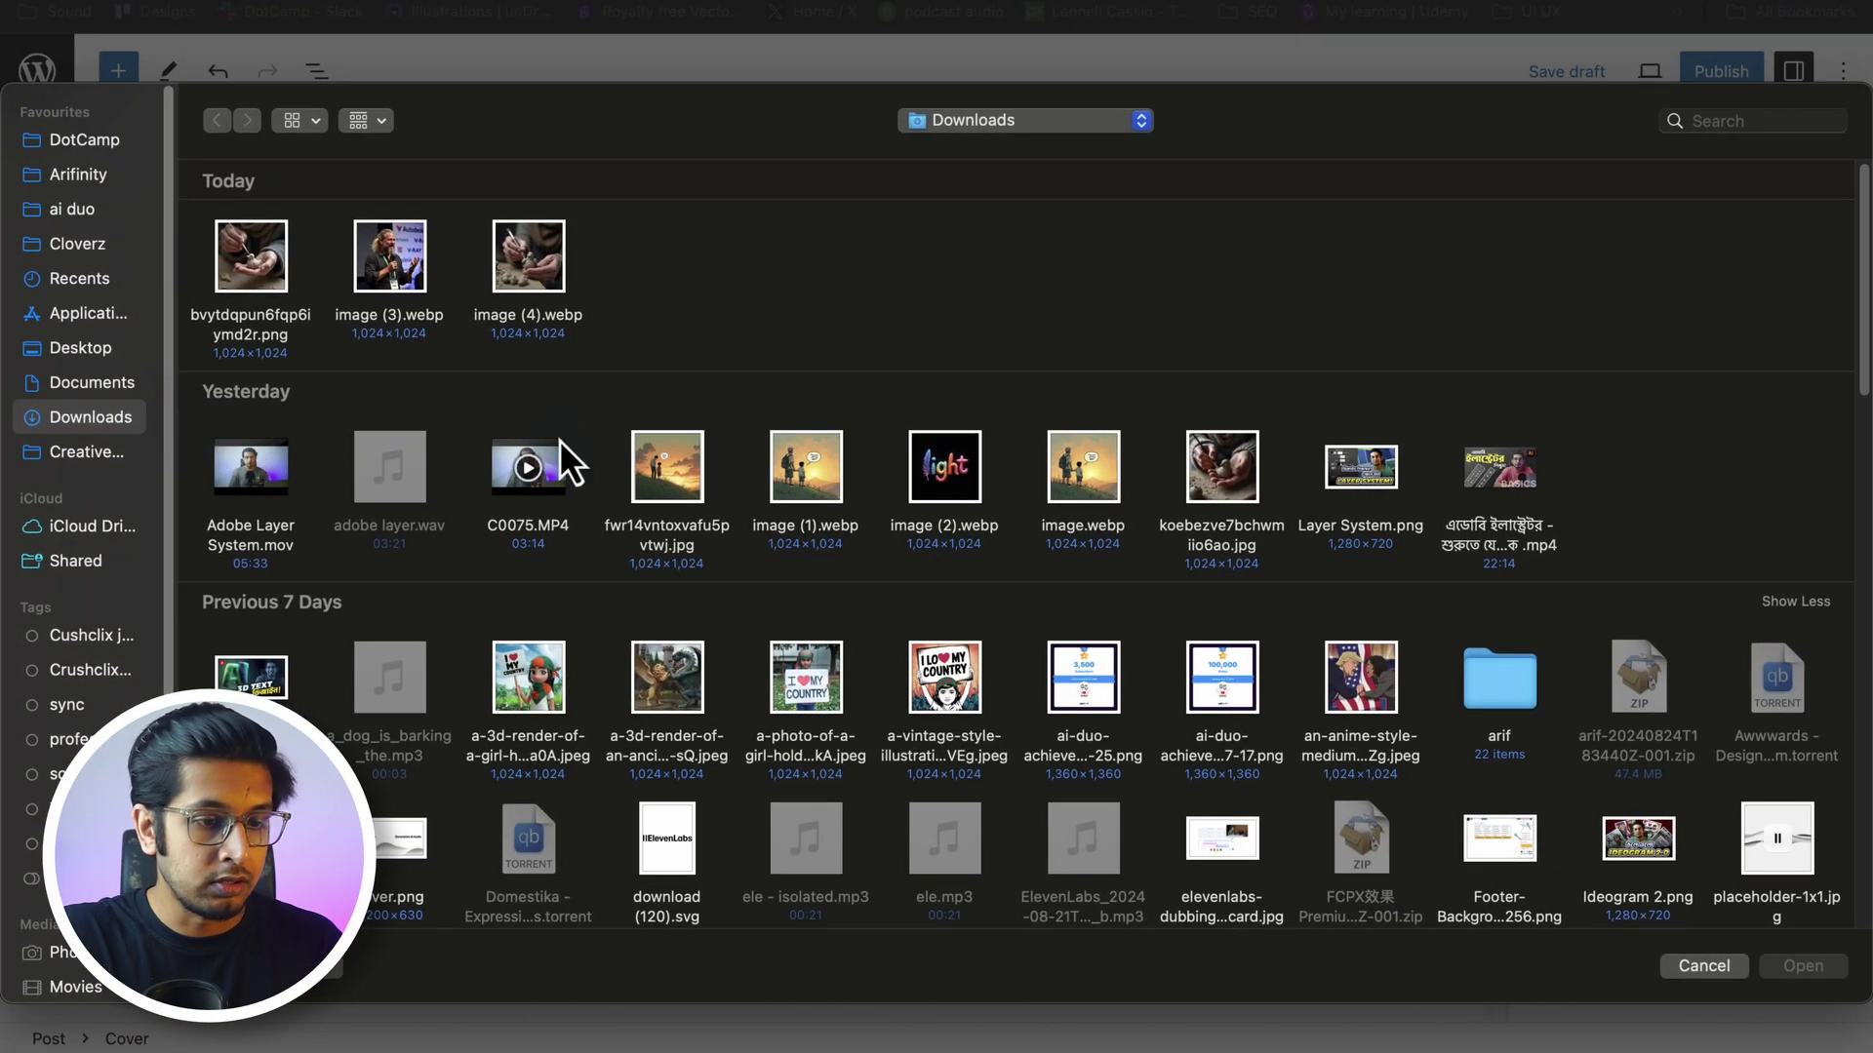
{"action": "scroll", "coordinate": [830, 474], "scroll_direction": "down", "scroll_amount": 20}
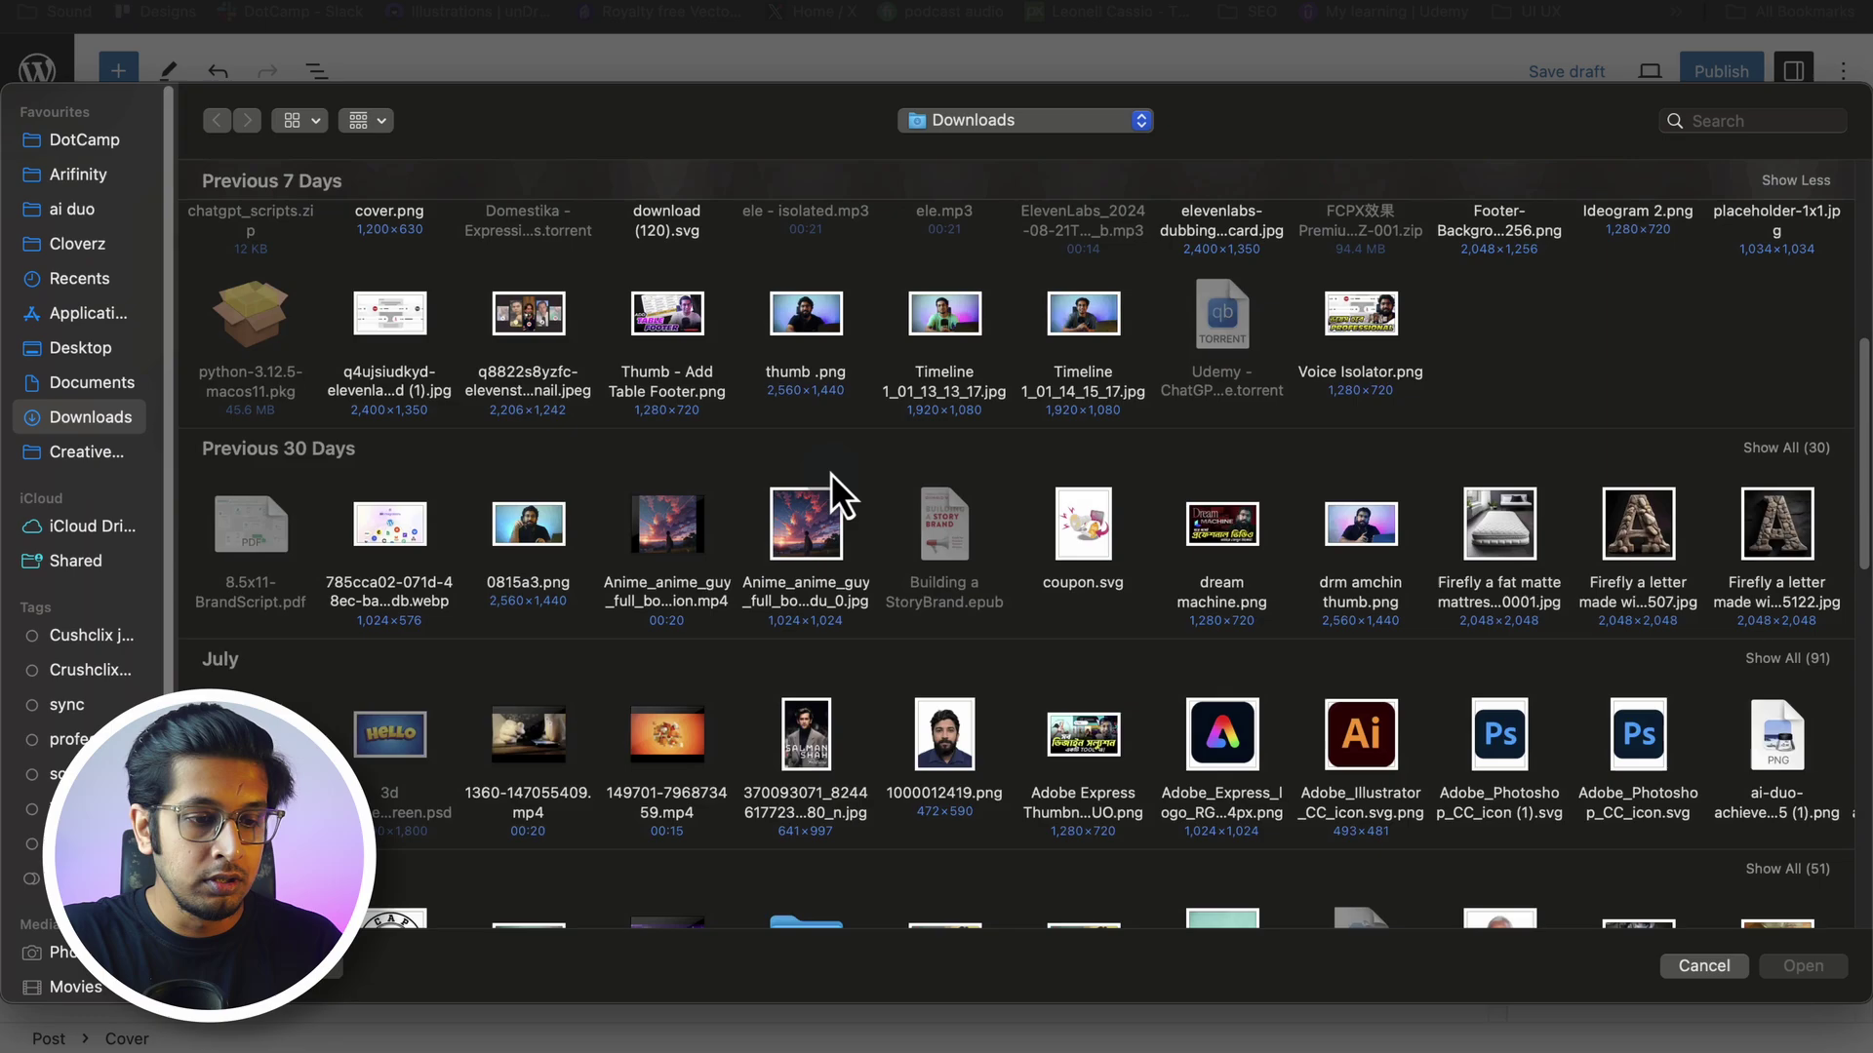
{"action": "scroll", "coordinate": [829, 472], "scroll_direction": "down", "scroll_amount": 3}
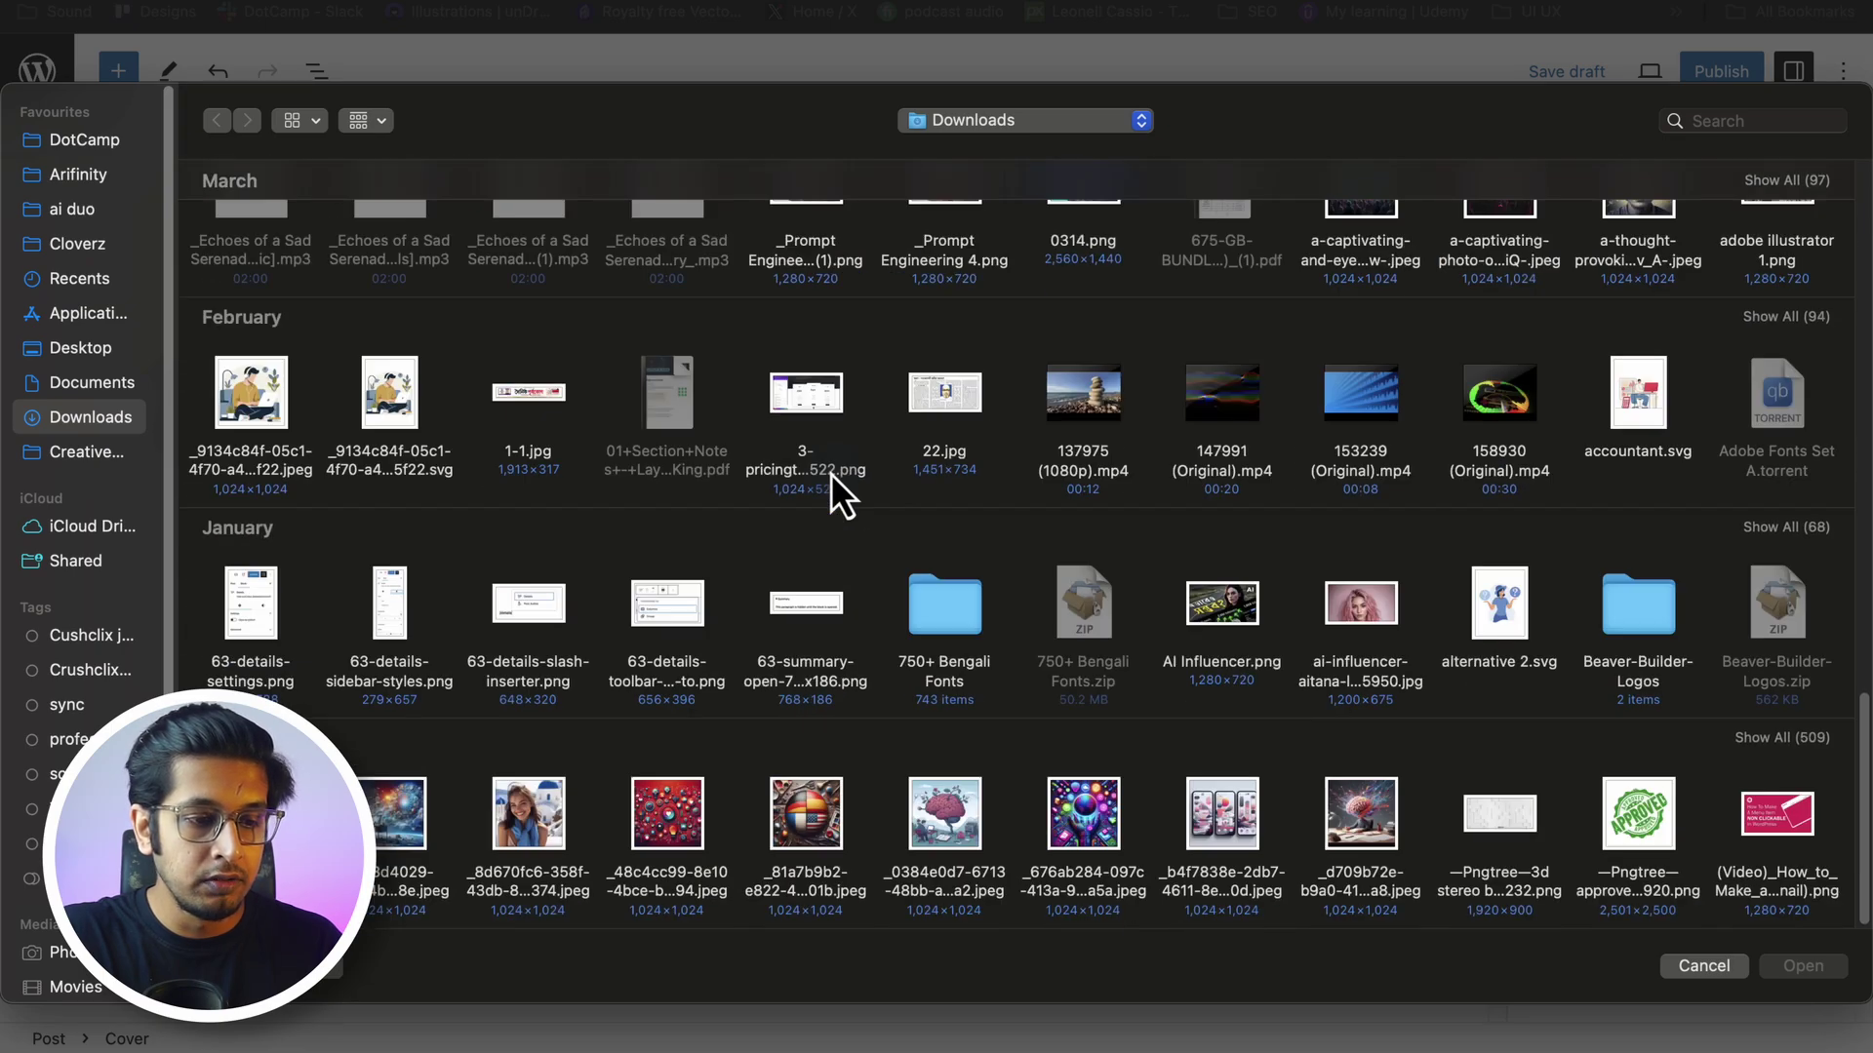
{"action": "left_click", "coordinate": [1103, 420]}
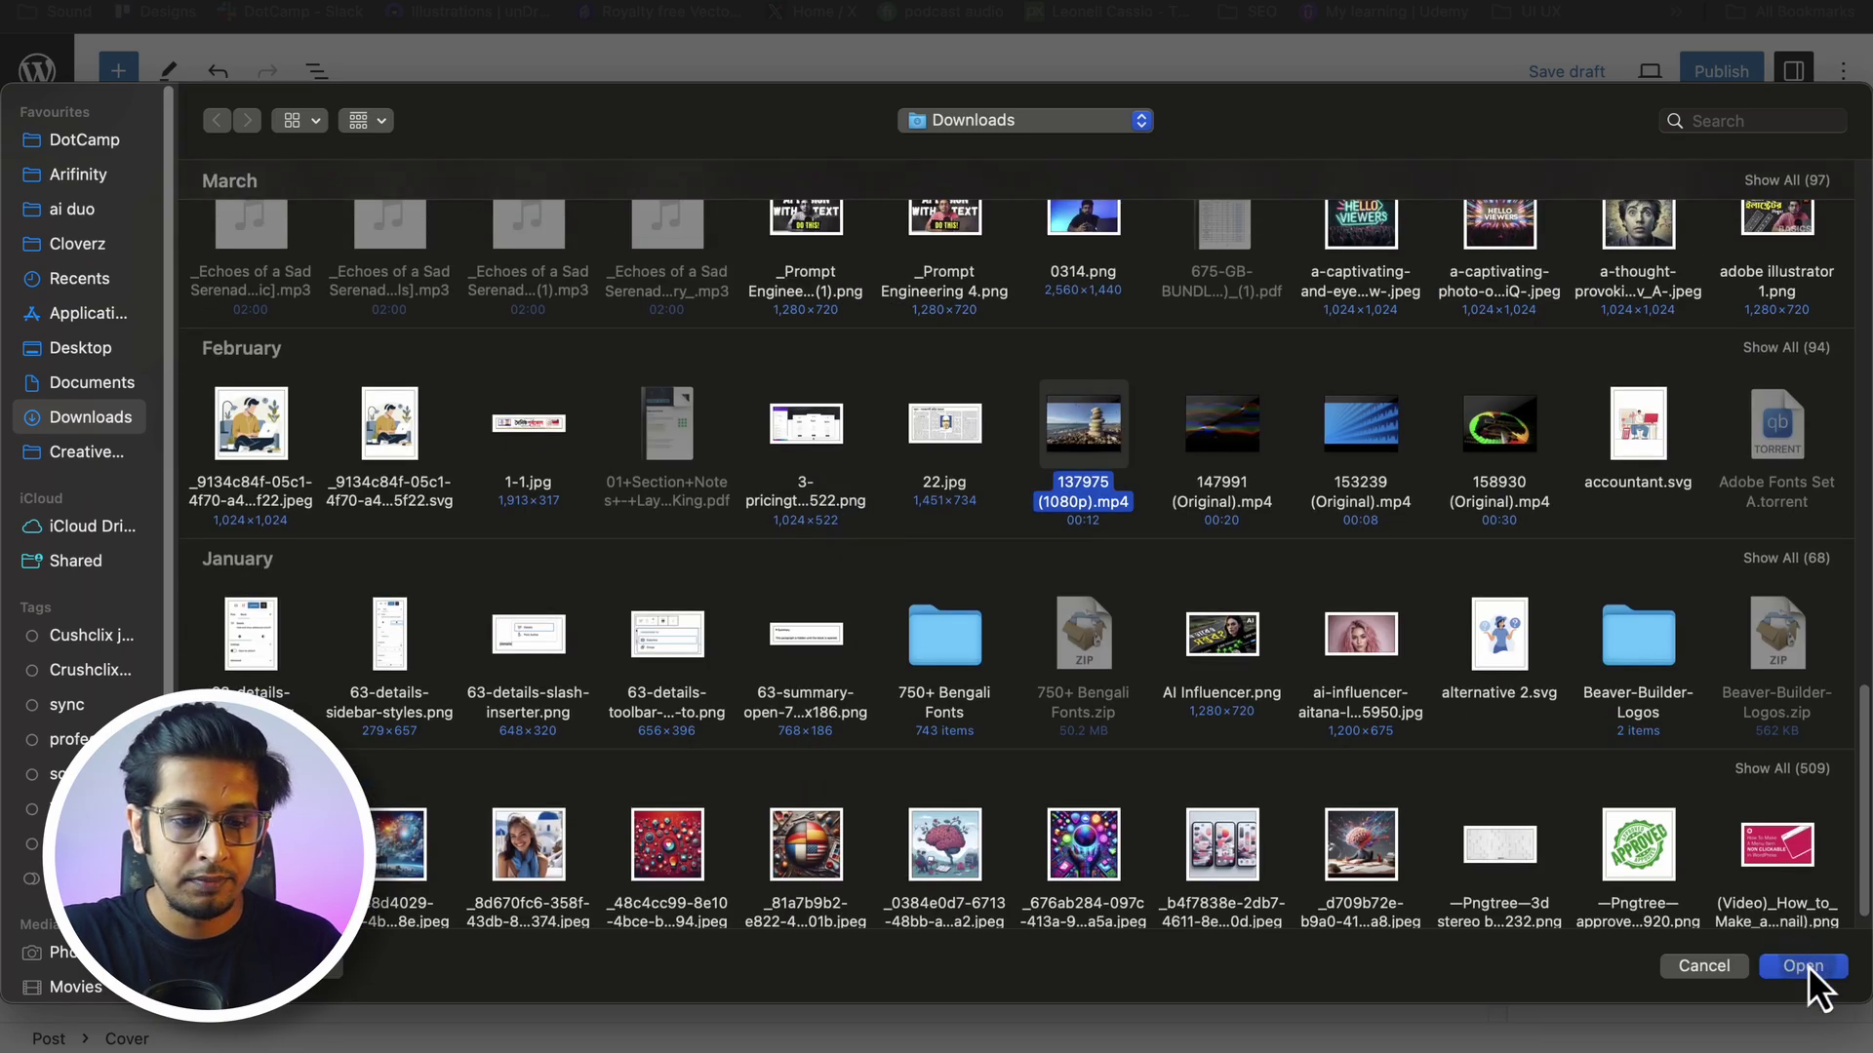
{"action": "left_click", "coordinate": [1803, 965]}
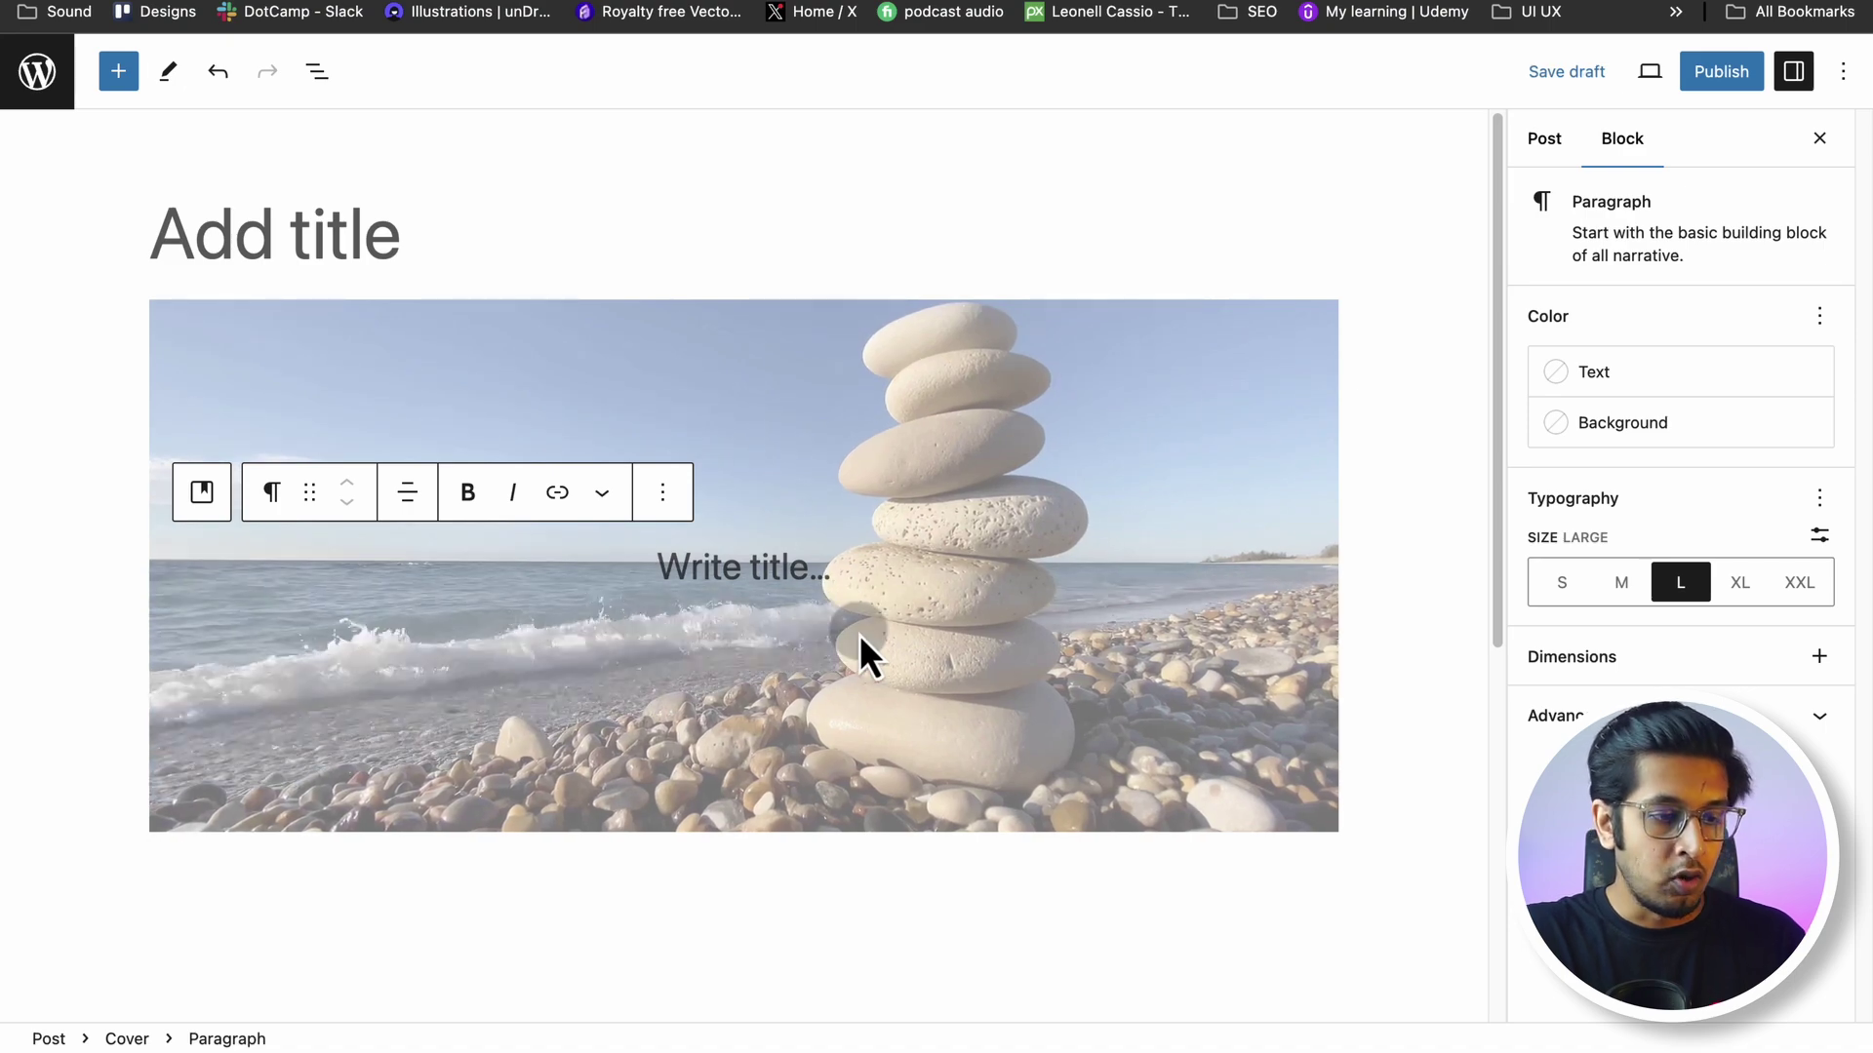
Drag the Cover video's focal point until it settles at 50% left, 54% top
{"action": "left_click", "coordinate": [860, 639]}
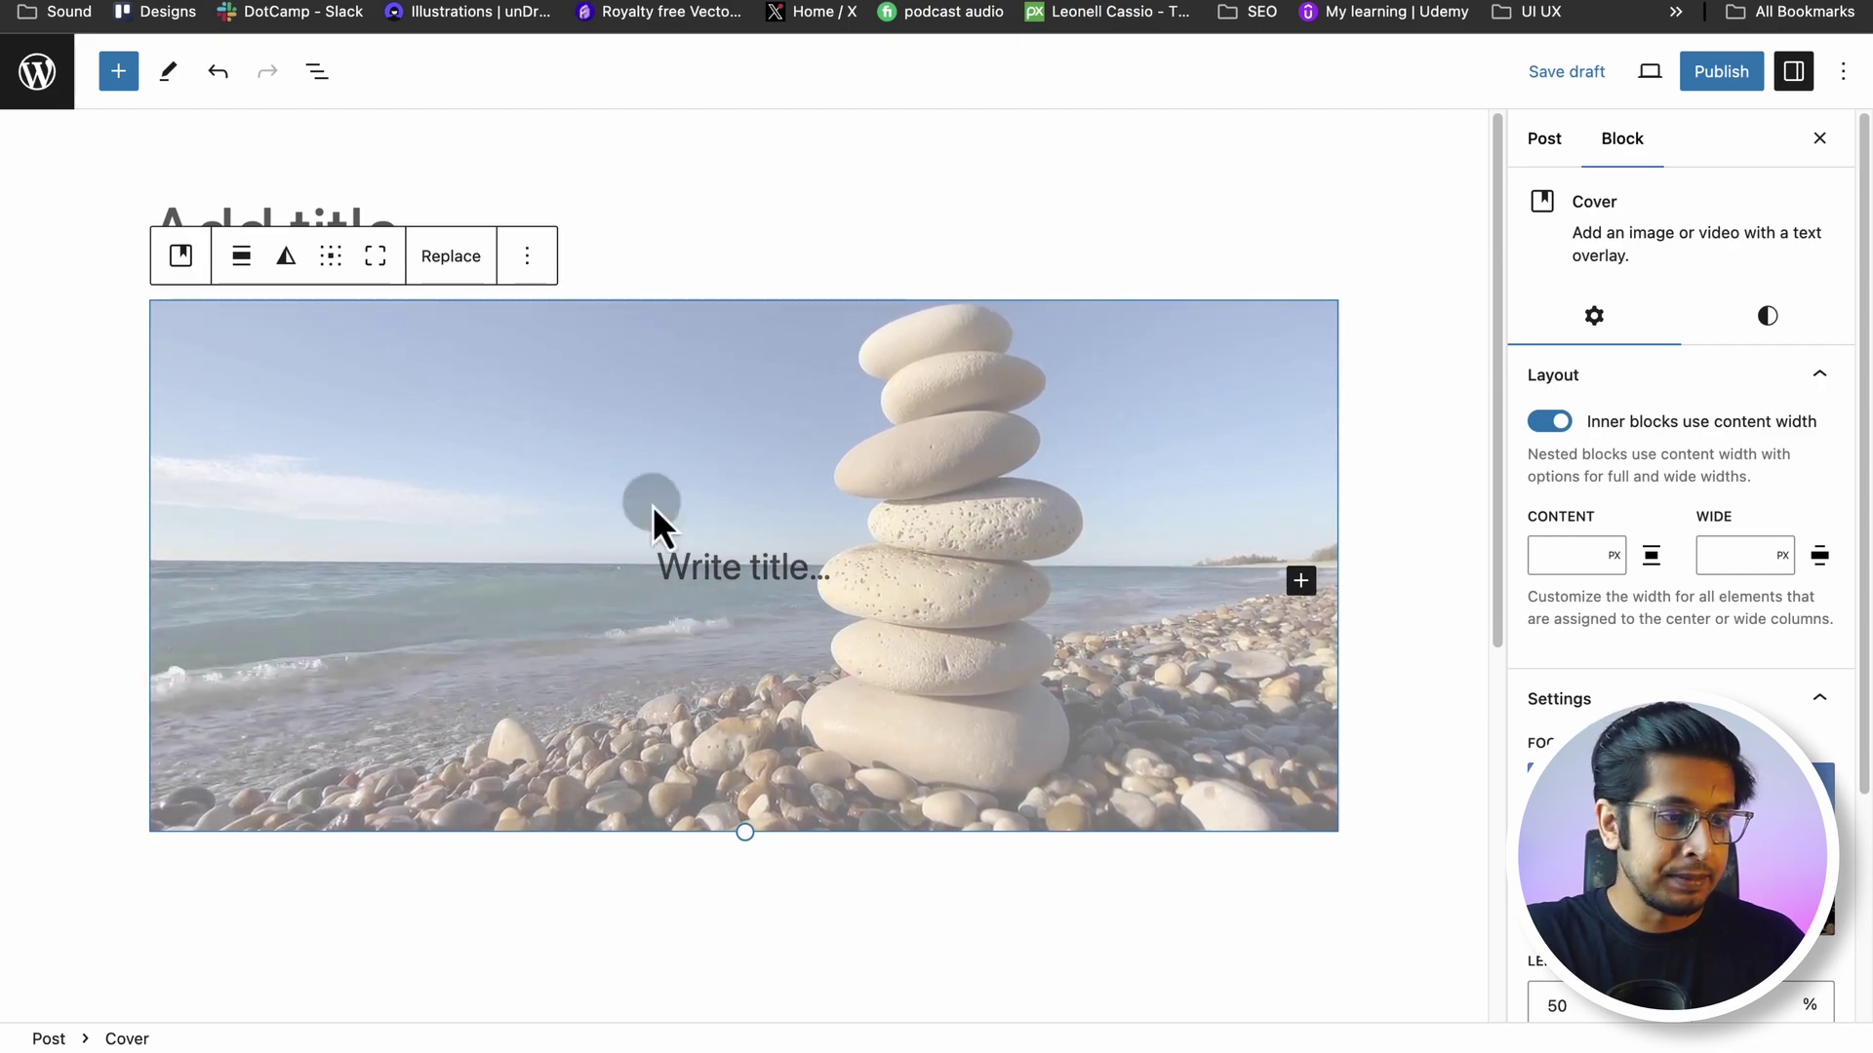
{"action": "scroll", "coordinate": [1756, 688], "scroll_direction": "down", "scroll_amount": 1}
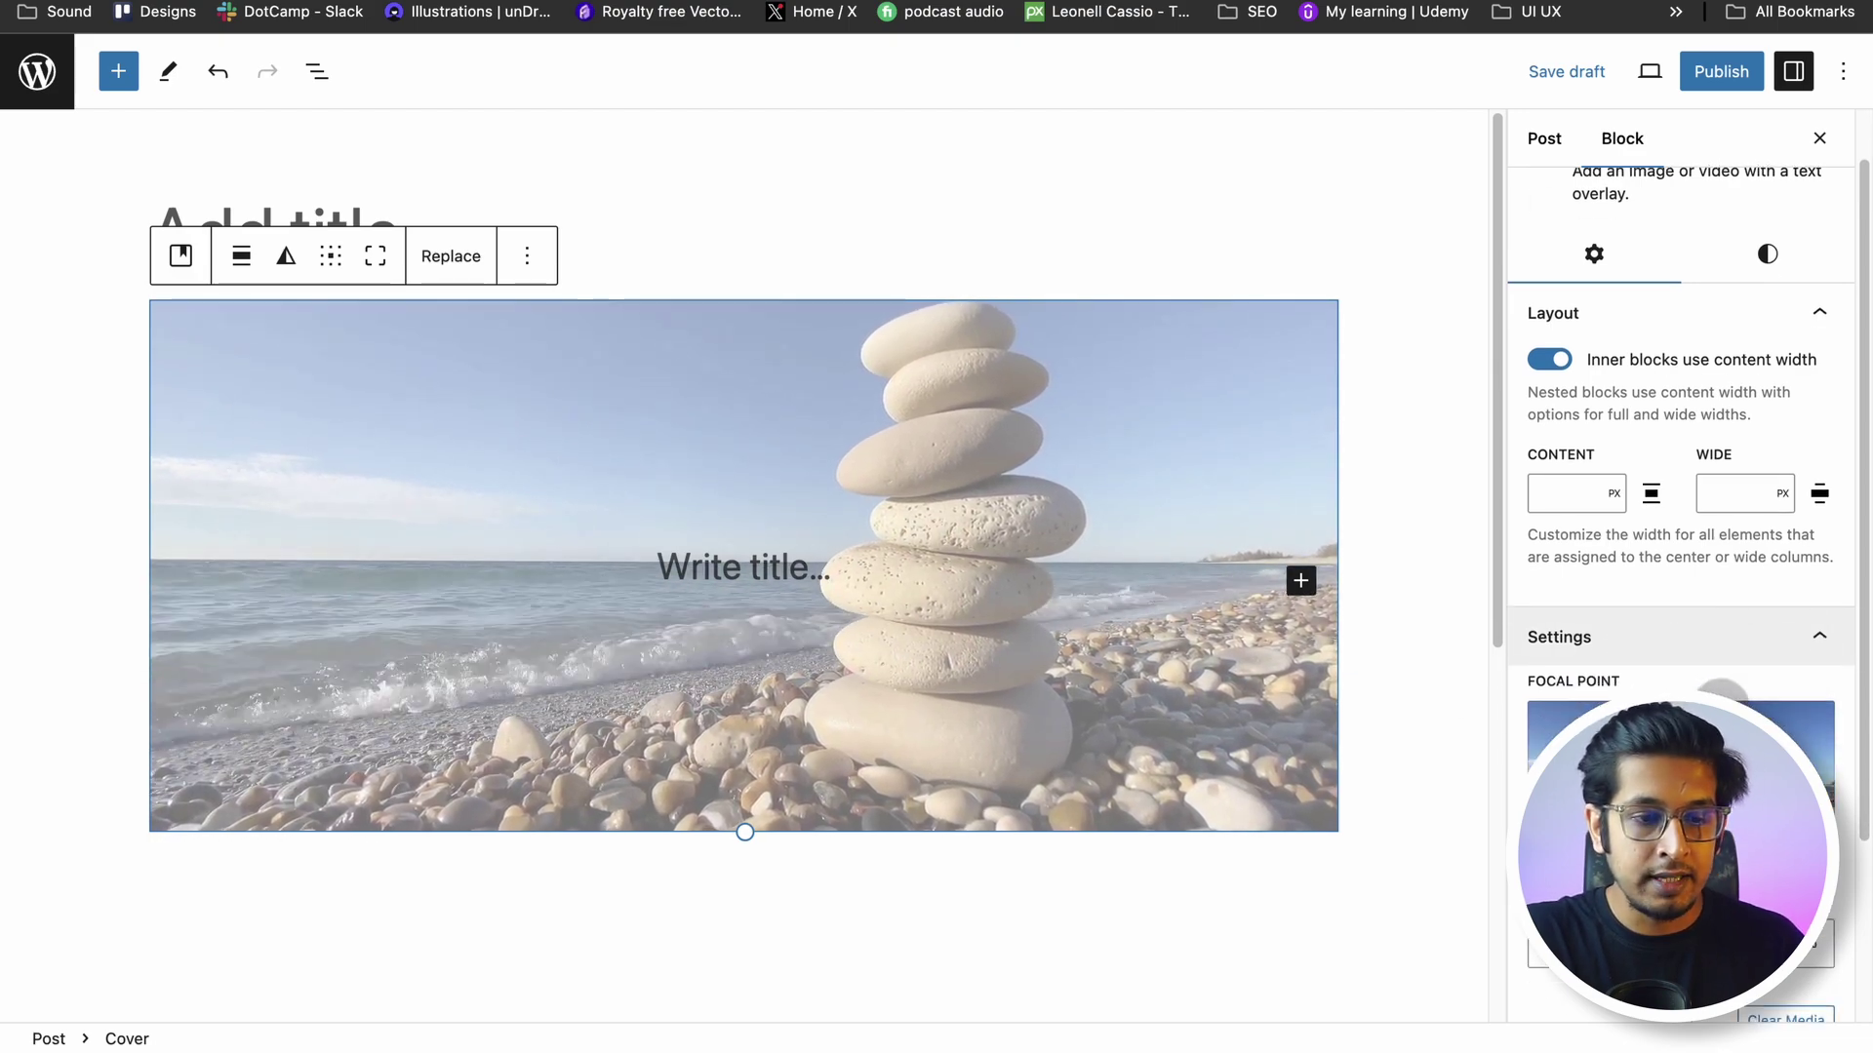
{"action": "scroll", "coordinate": [1724, 694], "scroll_direction": "down", "scroll_amount": 4}
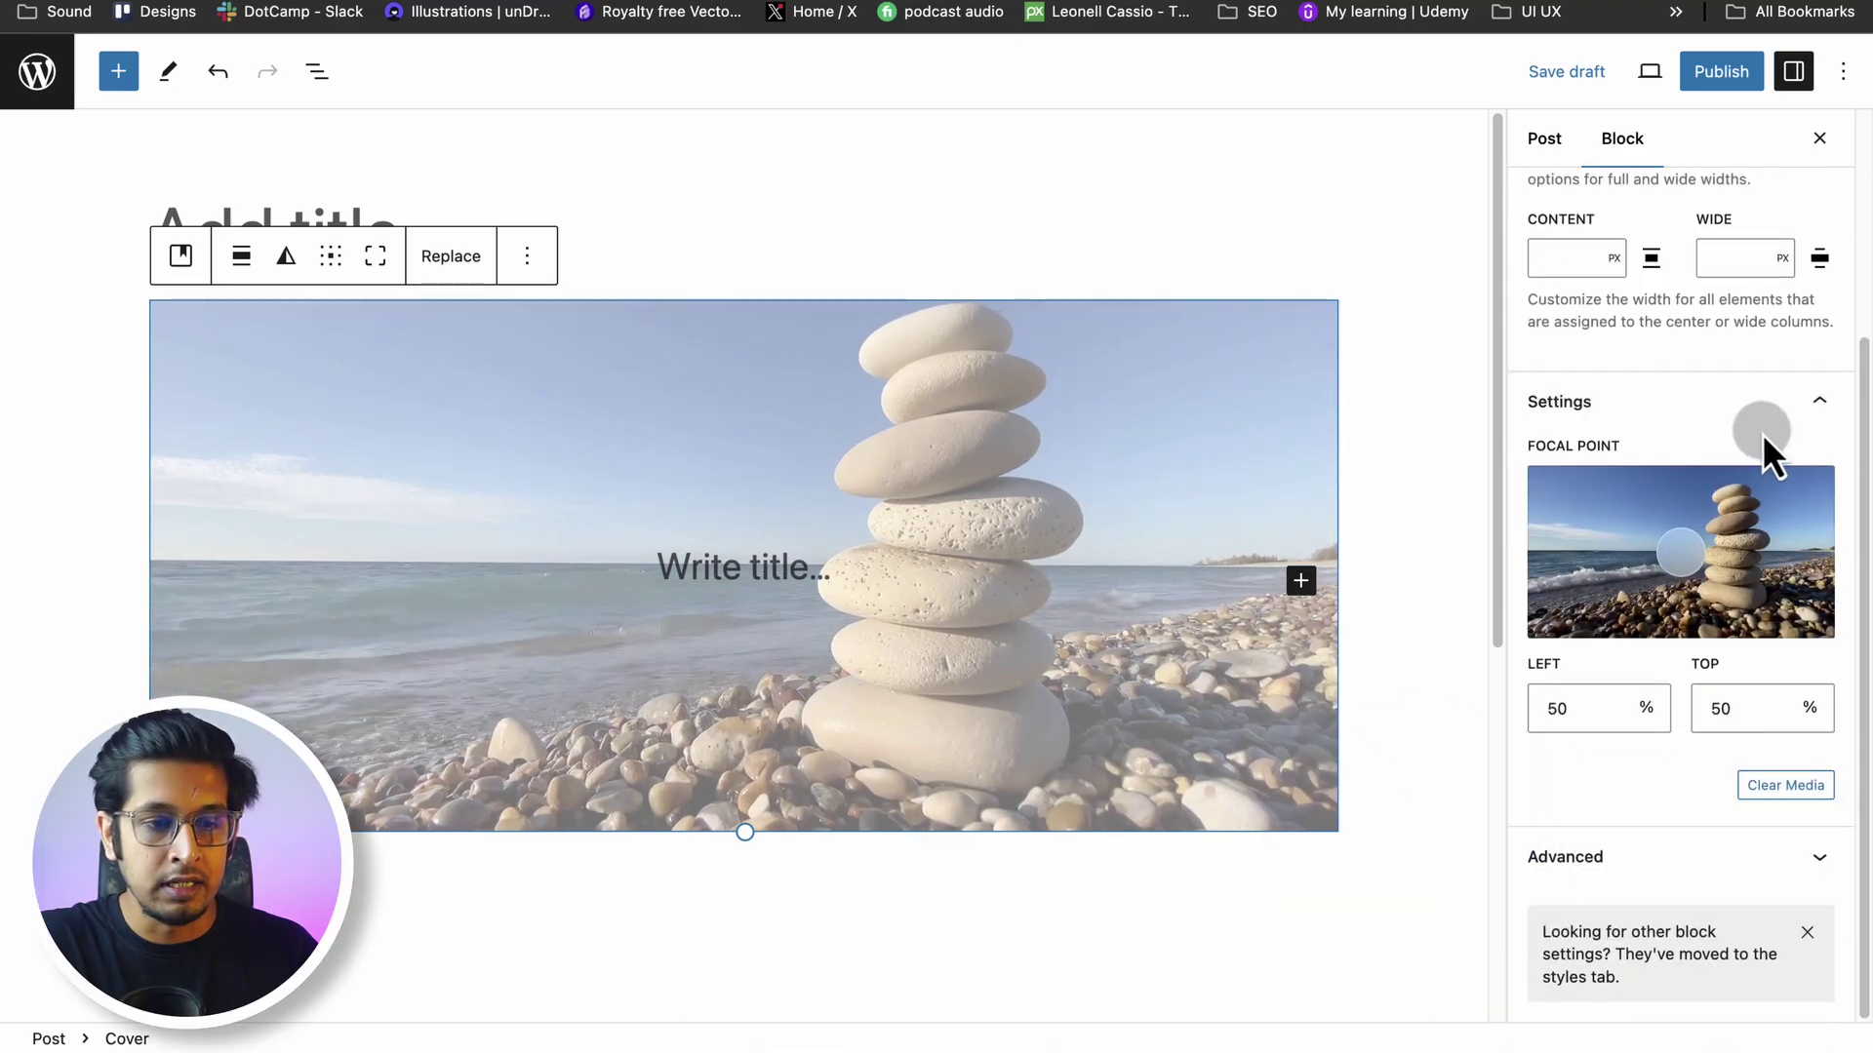
{"action": "left_click", "coordinate": [1683, 557]}
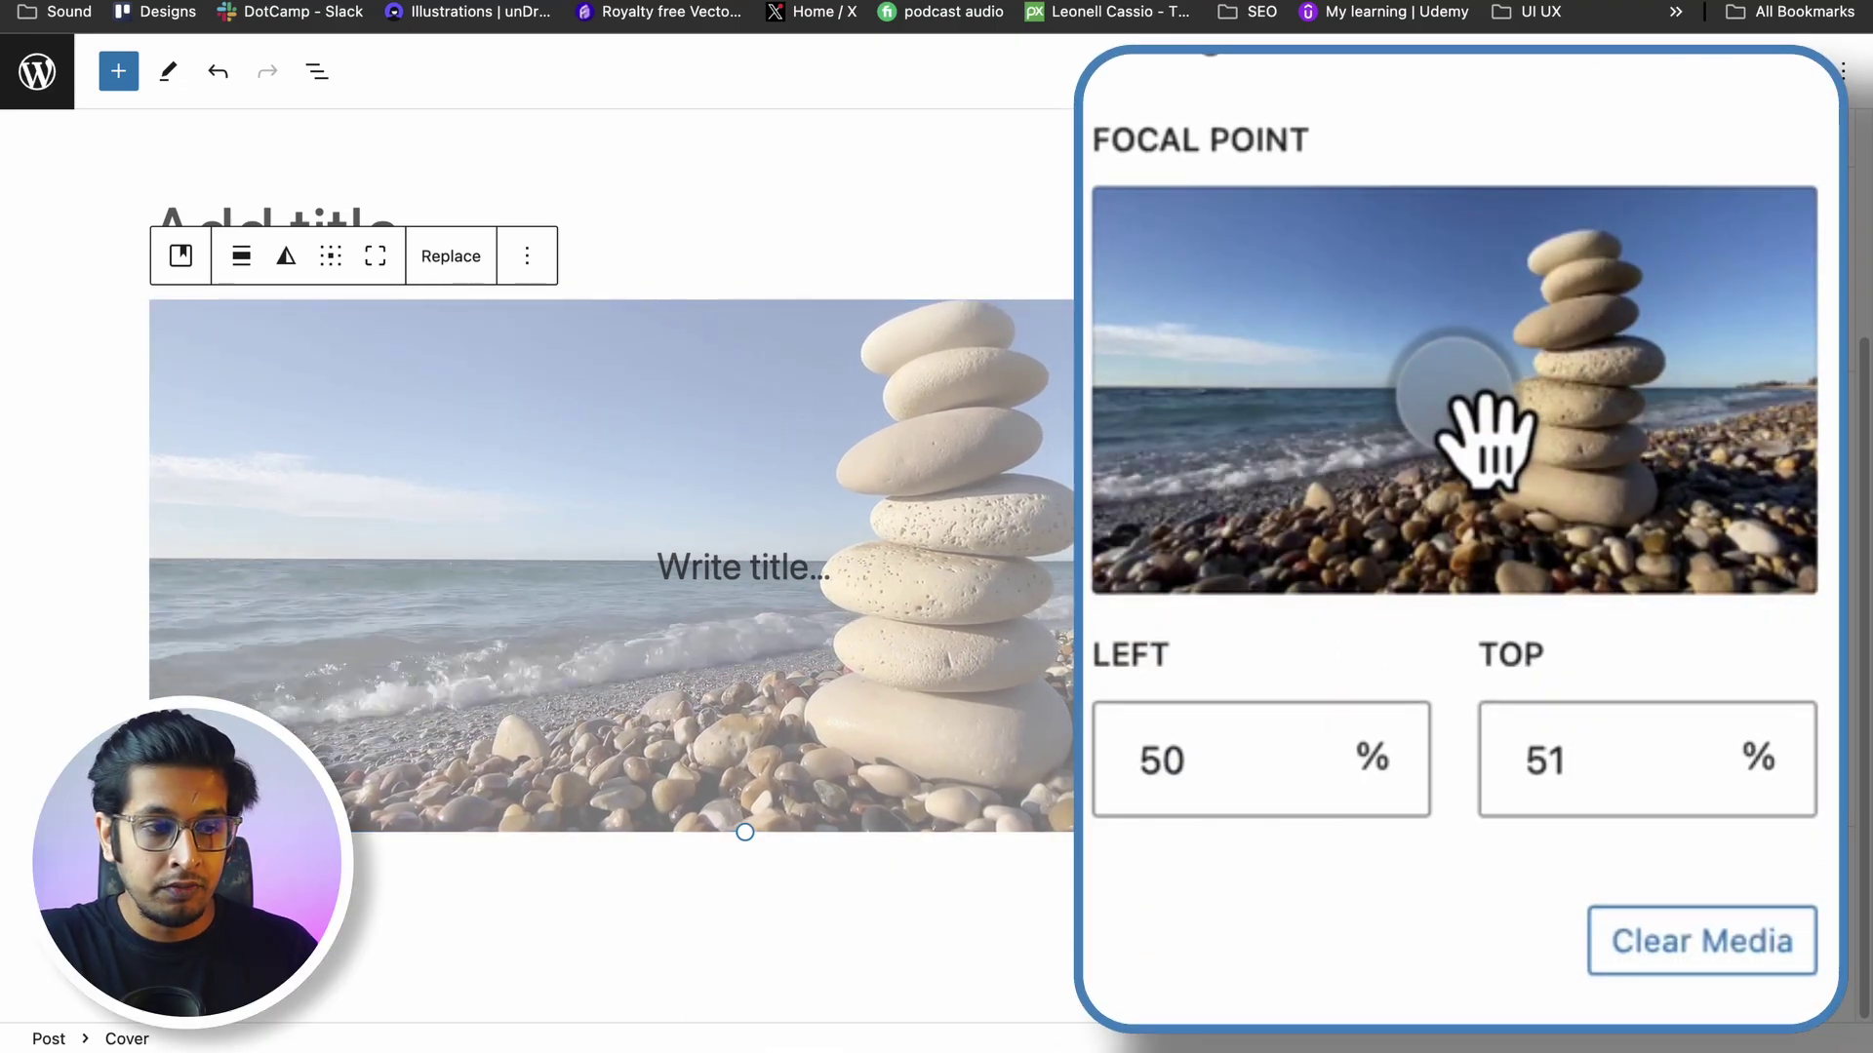
{"action": "left_click_drag", "start_coordinate": [1684, 557], "coordinate": [1703, 612]}
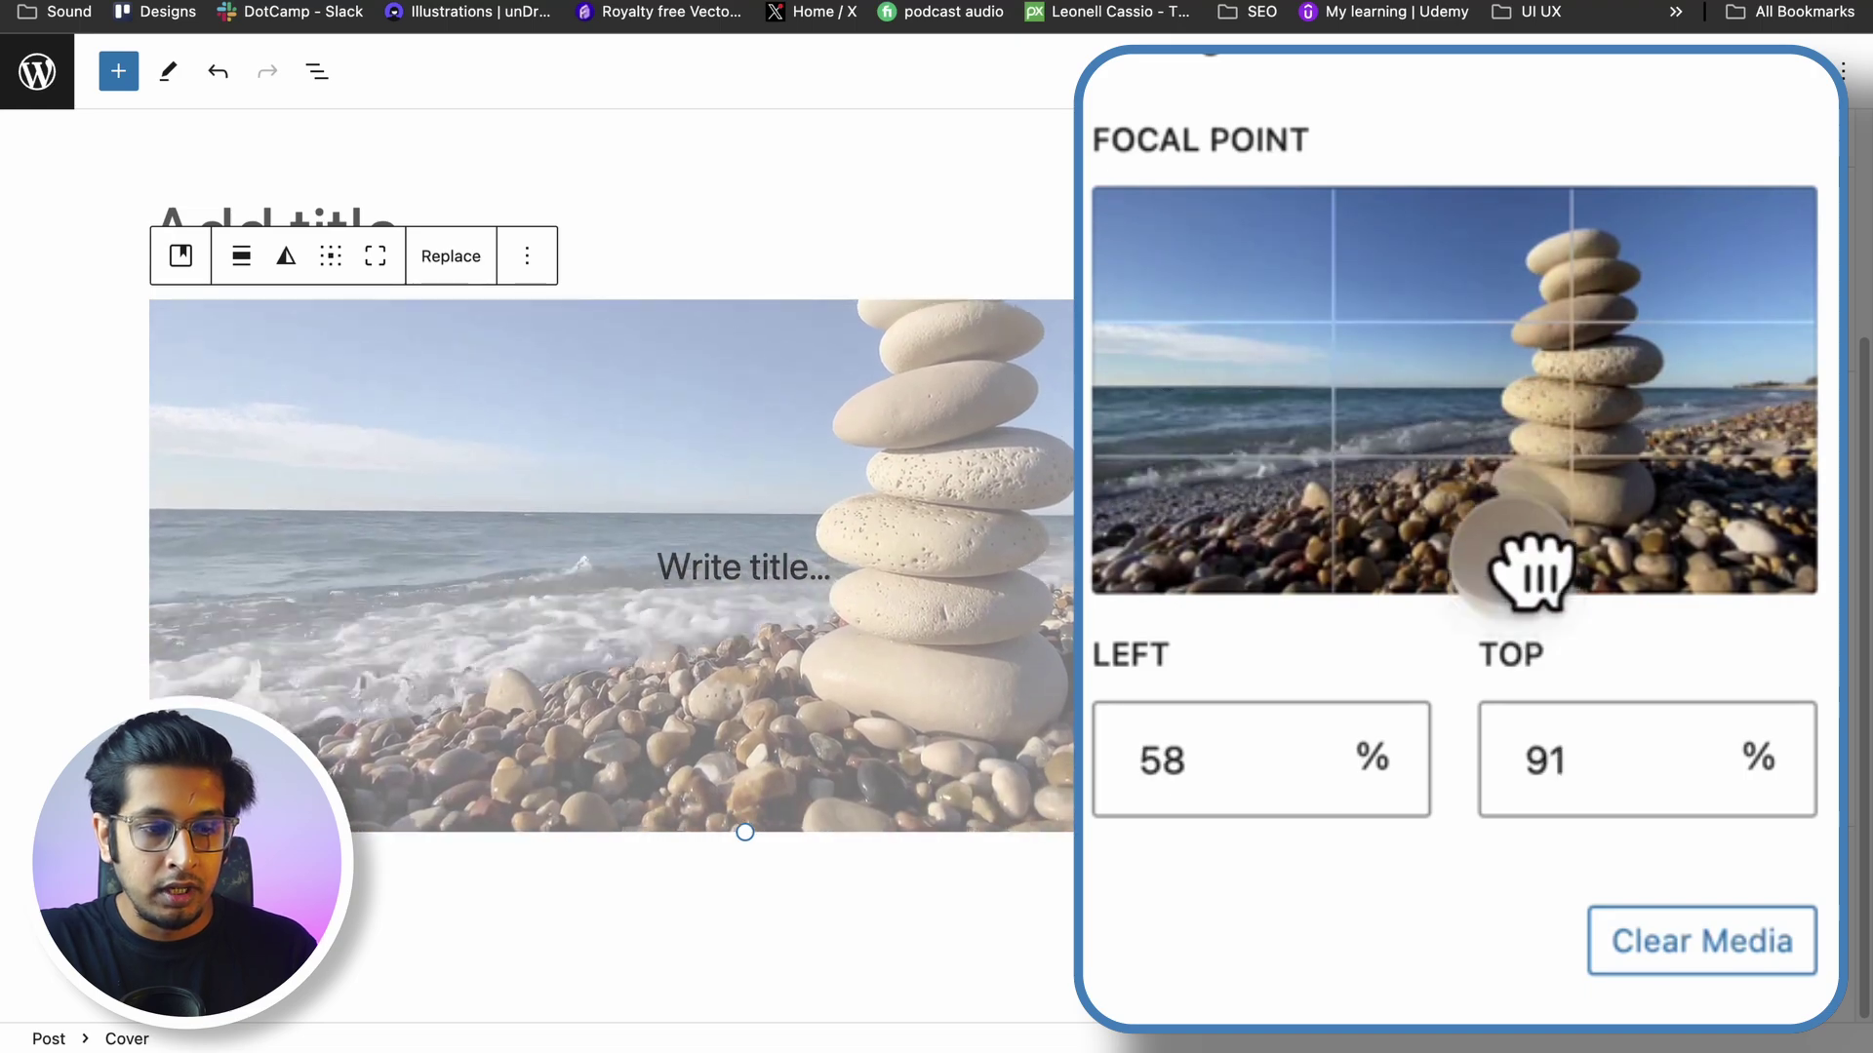
{"action": "left_click_drag", "start_coordinate": [1531, 574], "coordinate": [1479, 446]}
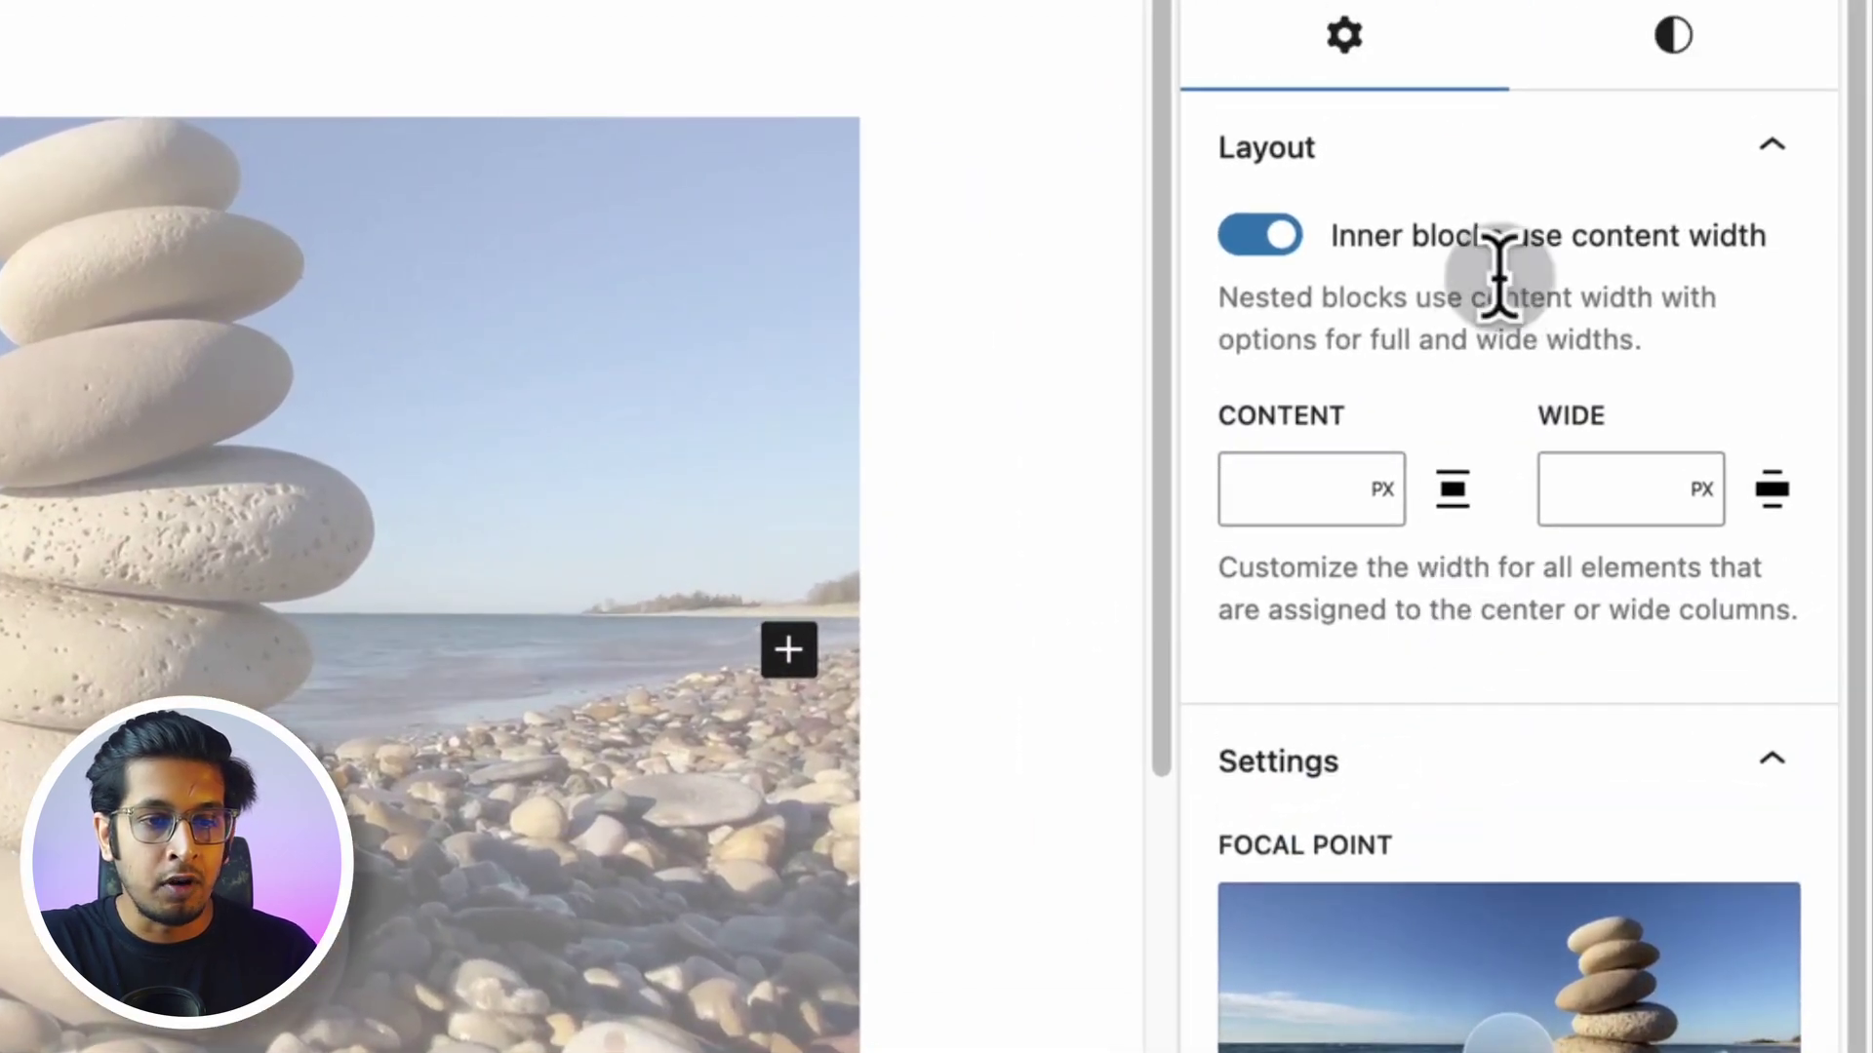
Set the Cover's overlay opacity to 60 in its style settings
{"action": "left_click", "coordinate": [1647, 166]}
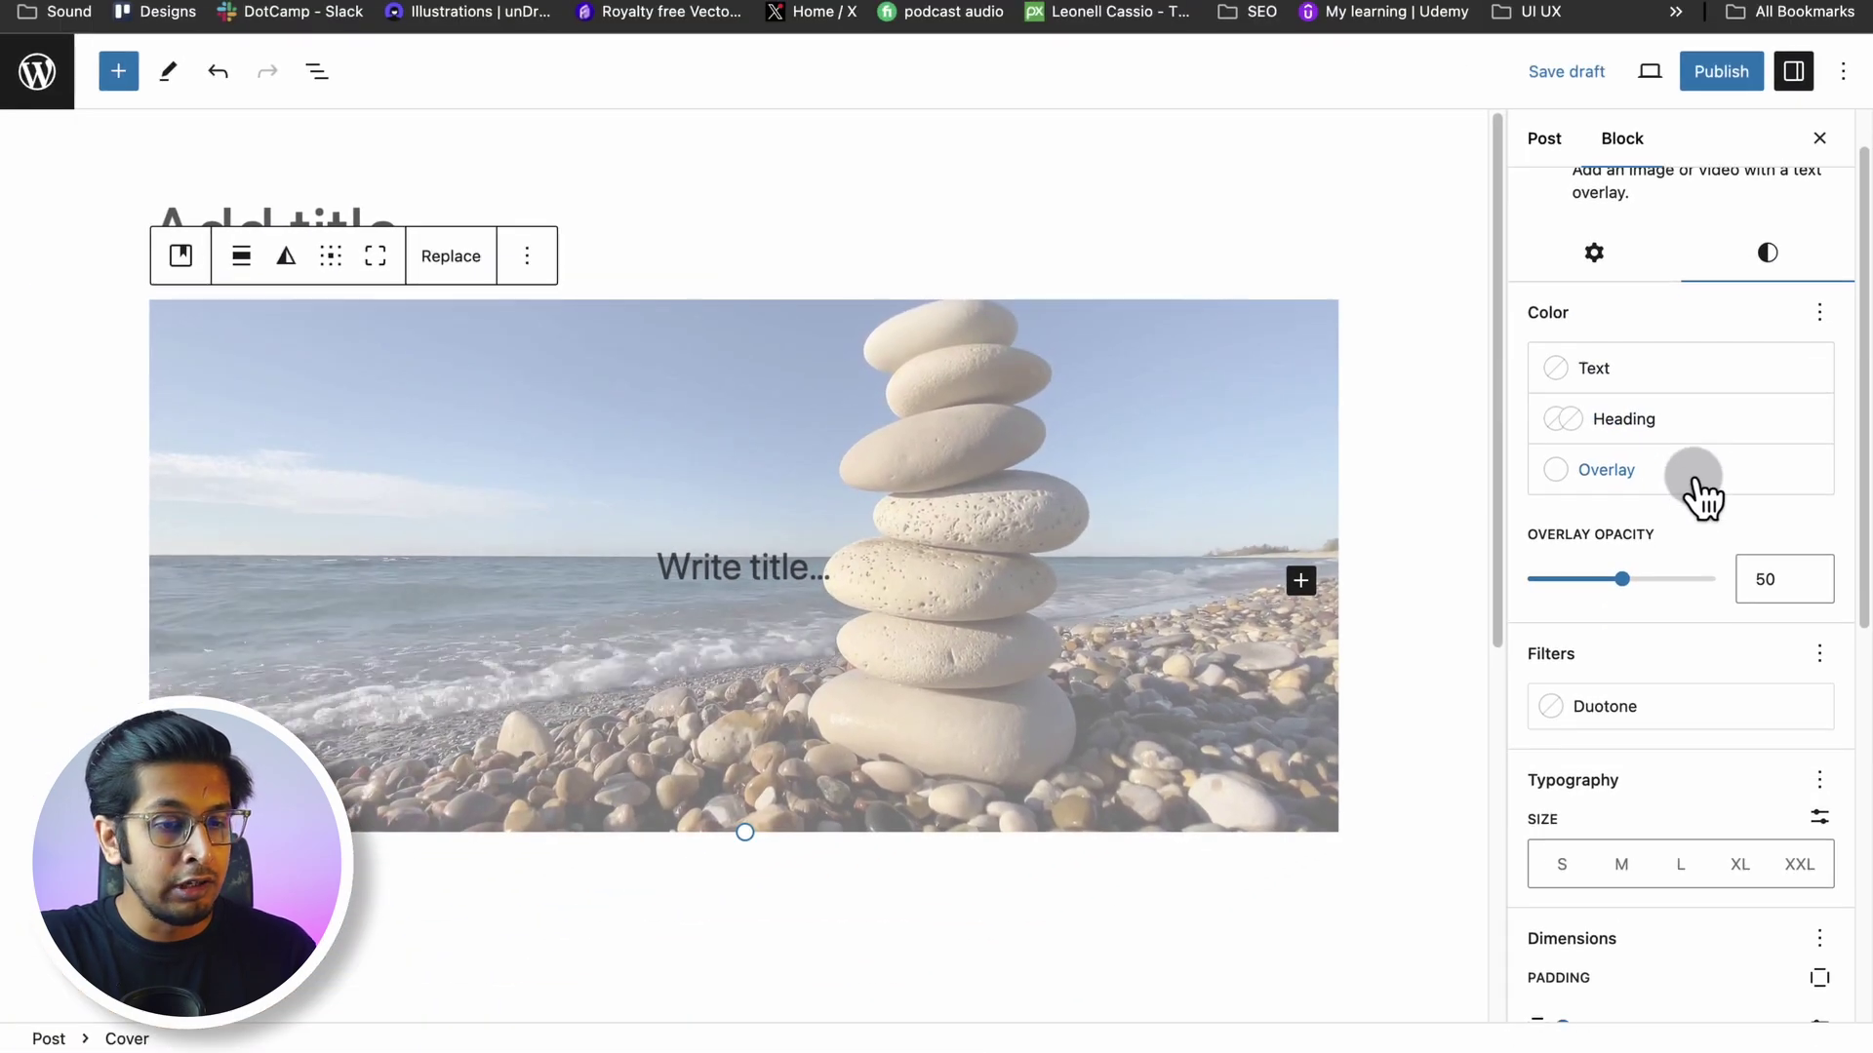
{"action": "scroll", "coordinate": [1701, 573], "scroll_direction": "down", "scroll_amount": 2}
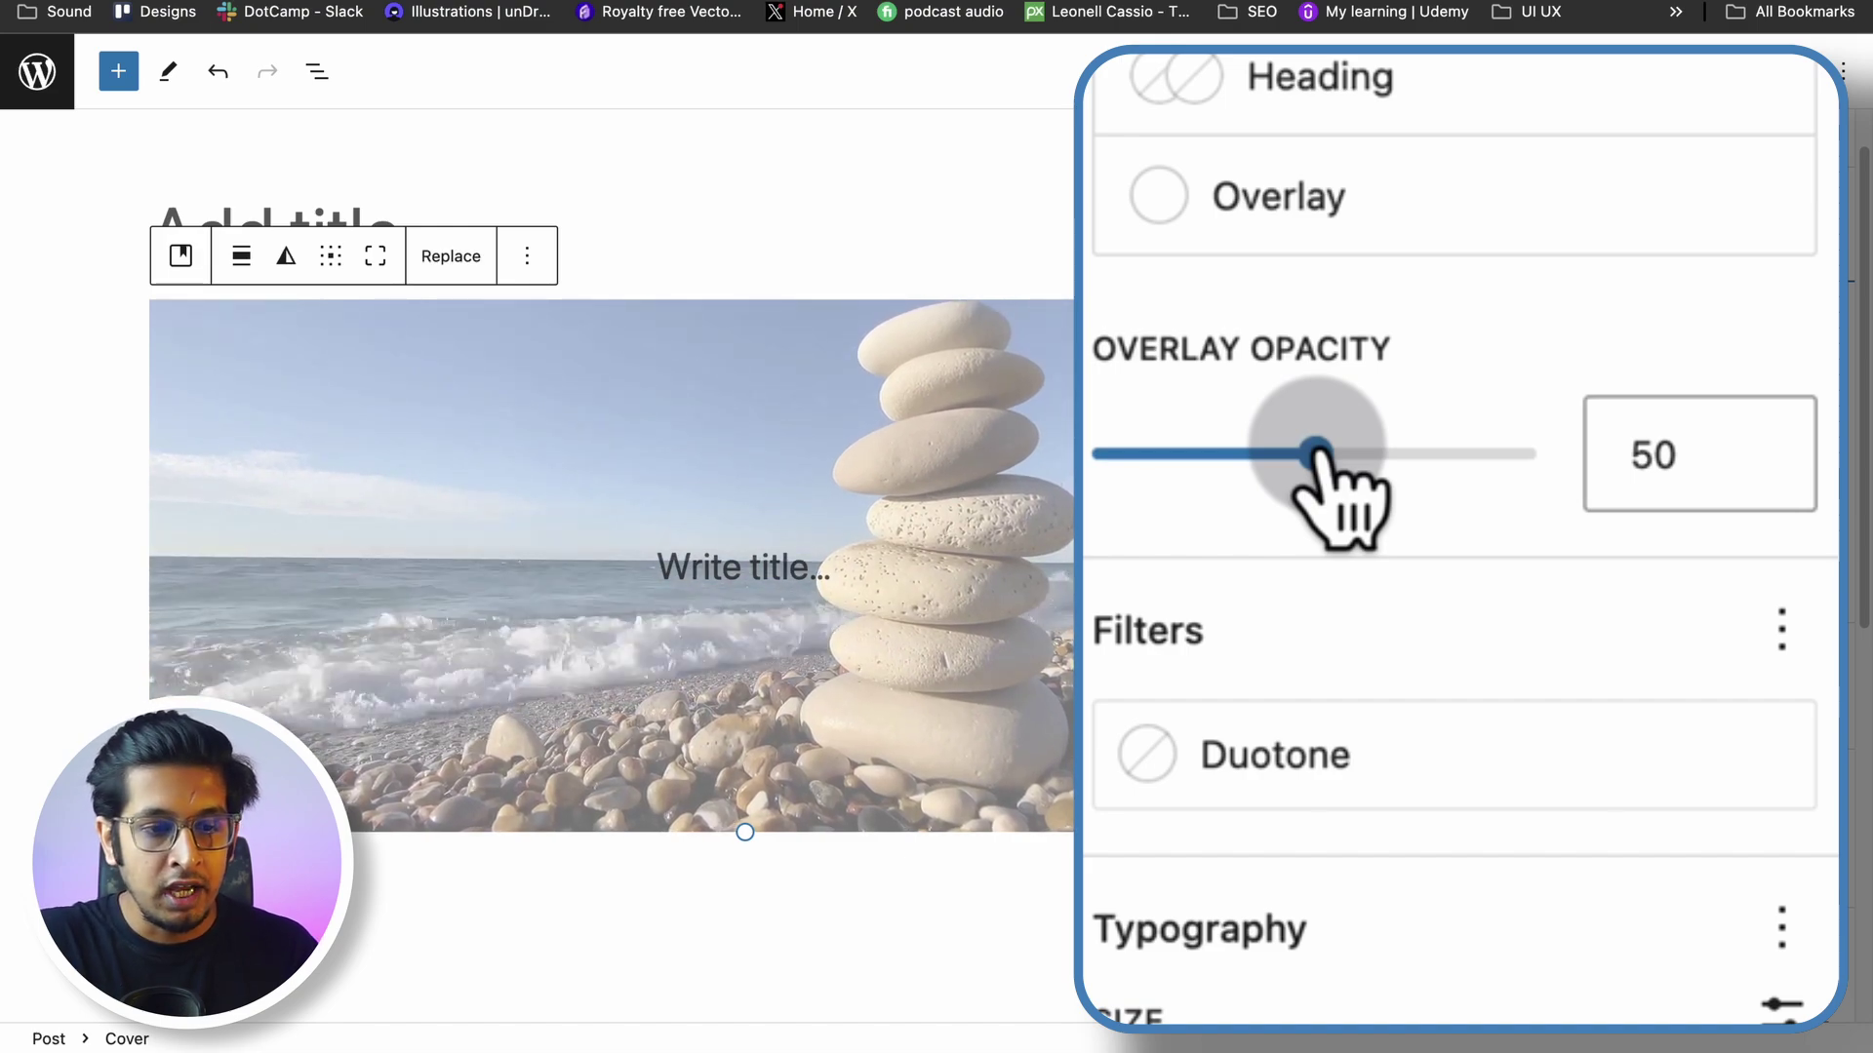
{"action": "left_click_drag", "start_coordinate": [1316, 454], "coordinate": [1359, 454]}
Preview several duotone presets on the video, then remove the duotone filter entirely
{"action": "scroll", "coordinate": [1500, 656], "scroll_direction": "down", "scroll_amount": 1}
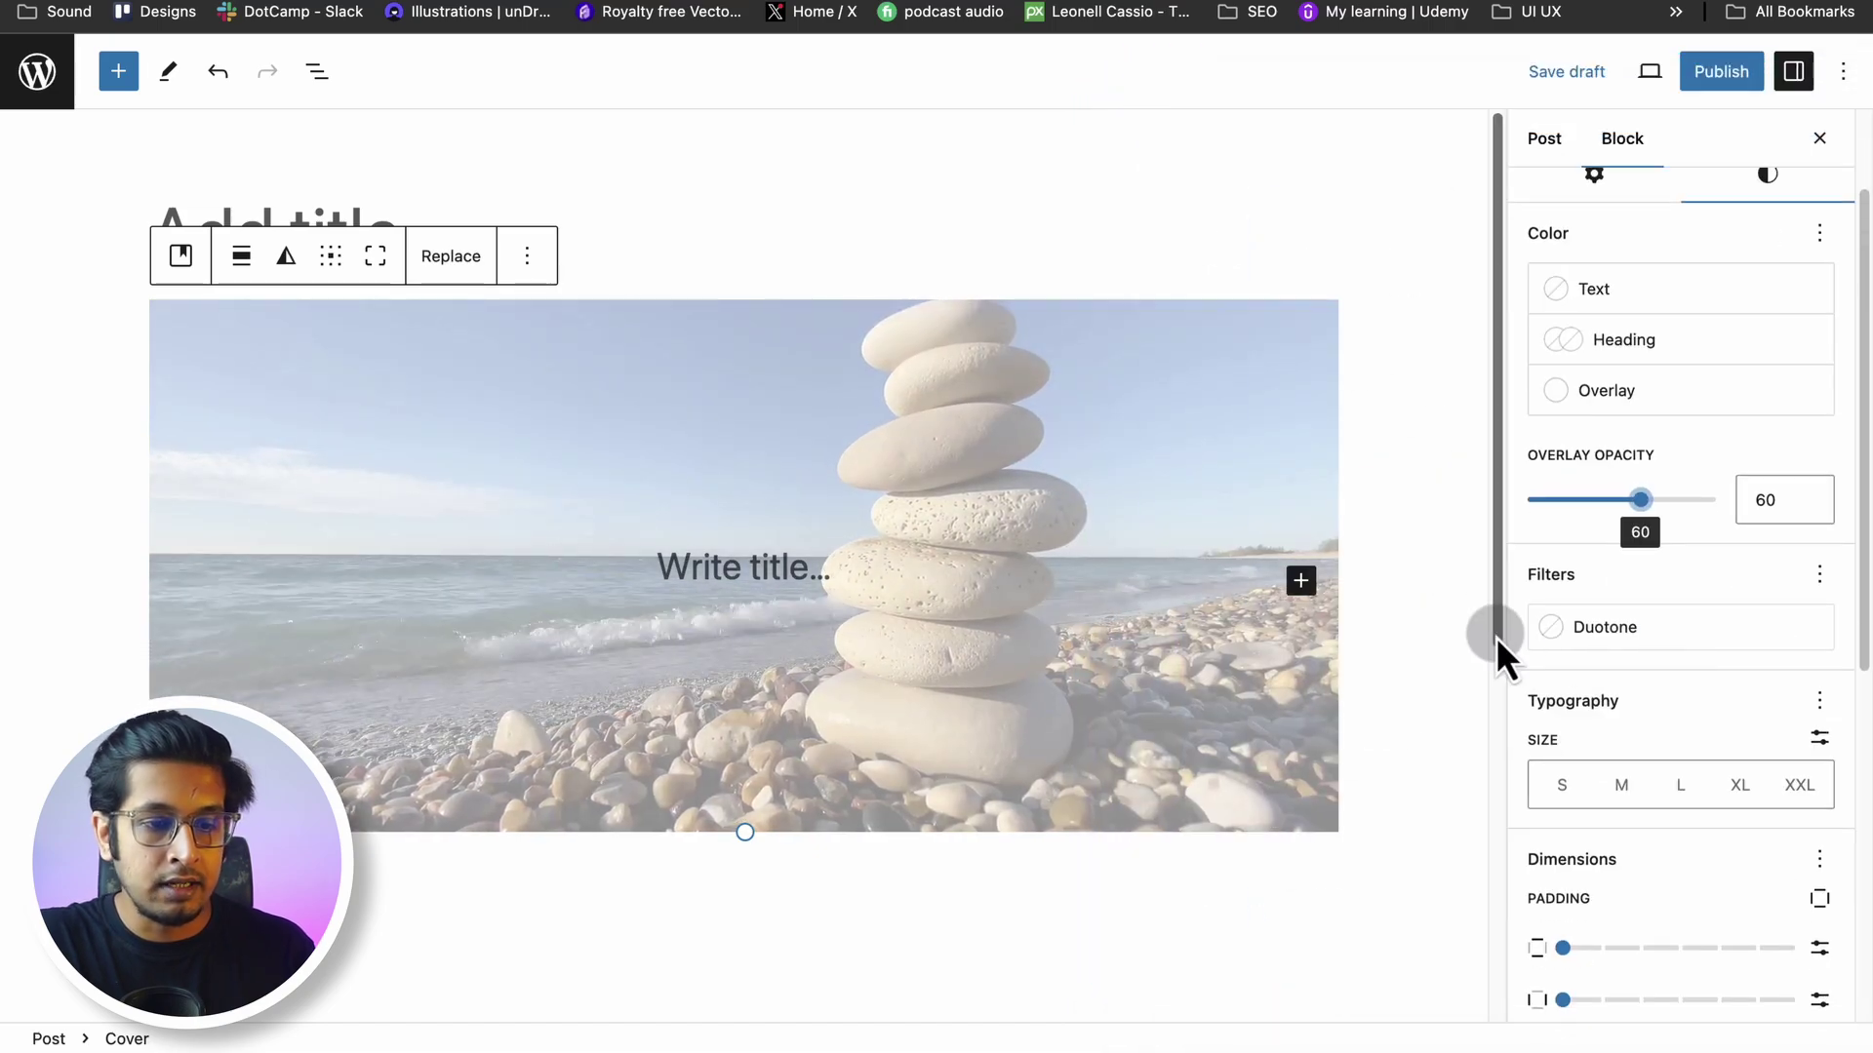
{"action": "left_click", "coordinate": [1656, 634]}
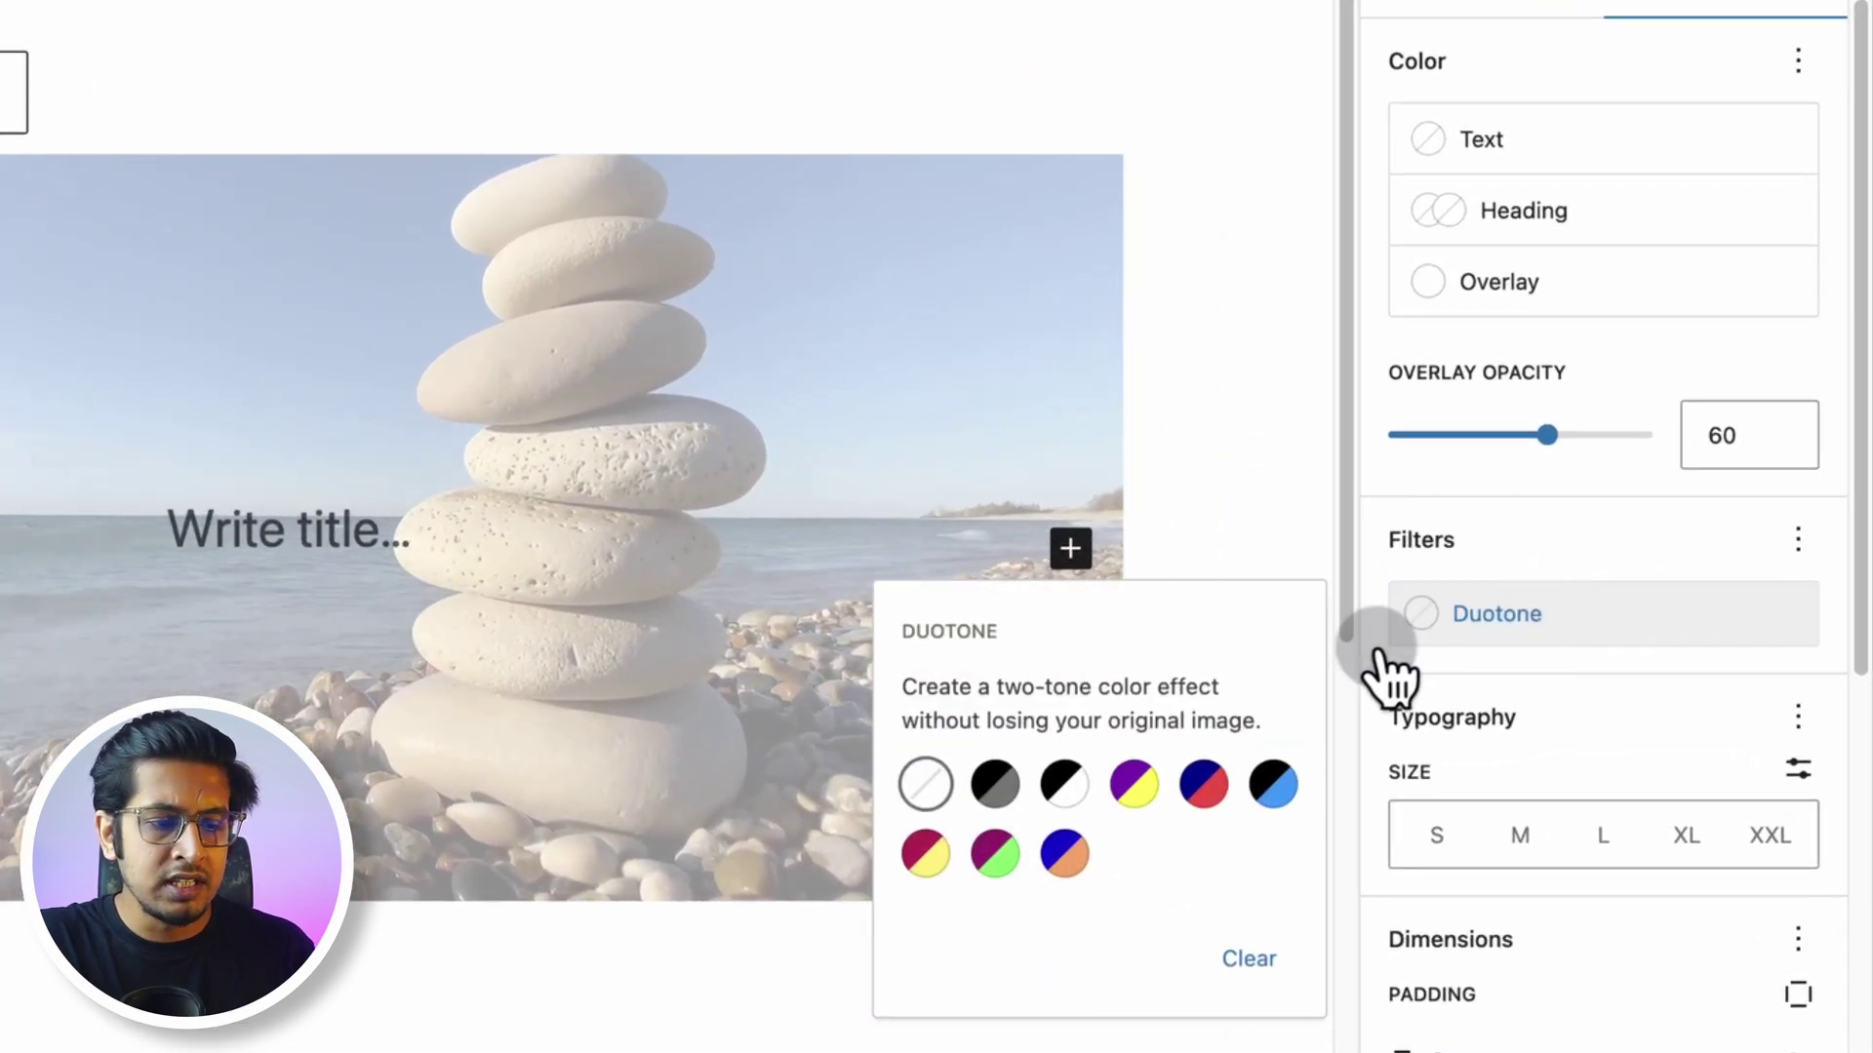
{"action": "left_click", "coordinate": [995, 783]}
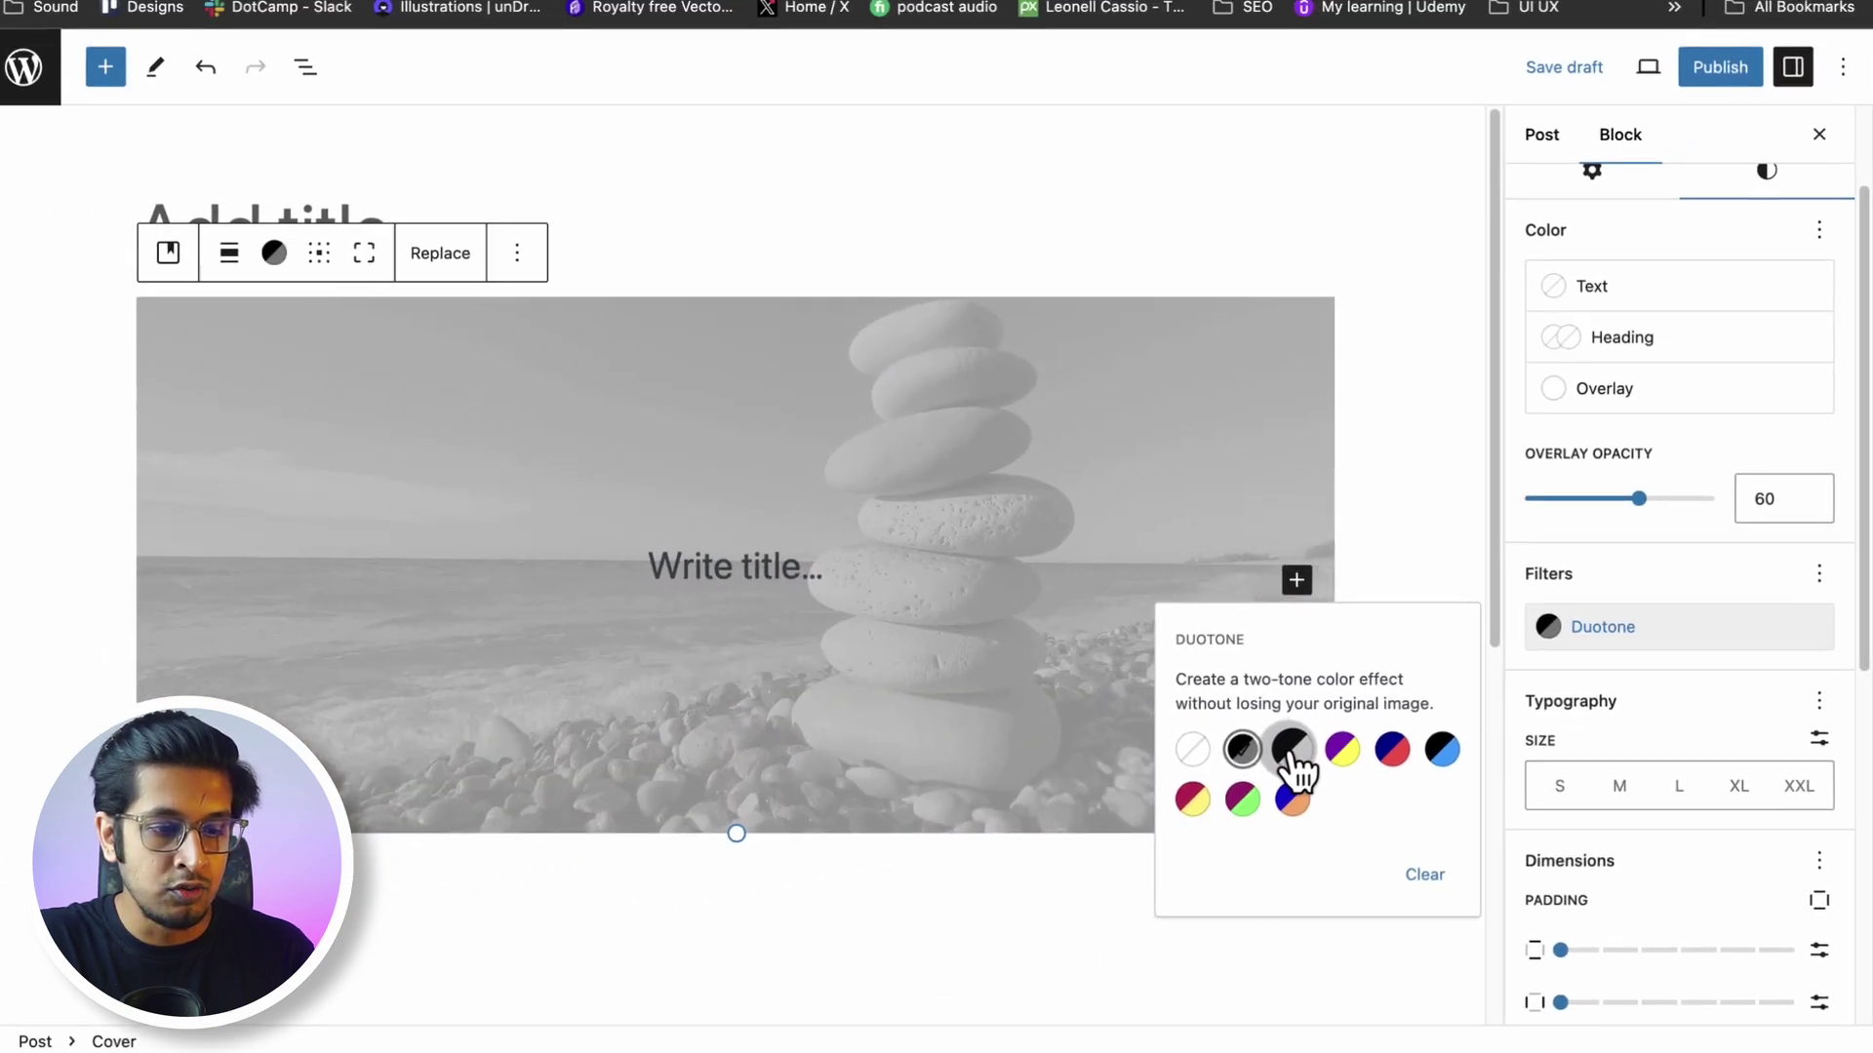
{"action": "left_click", "coordinate": [1064, 783]}
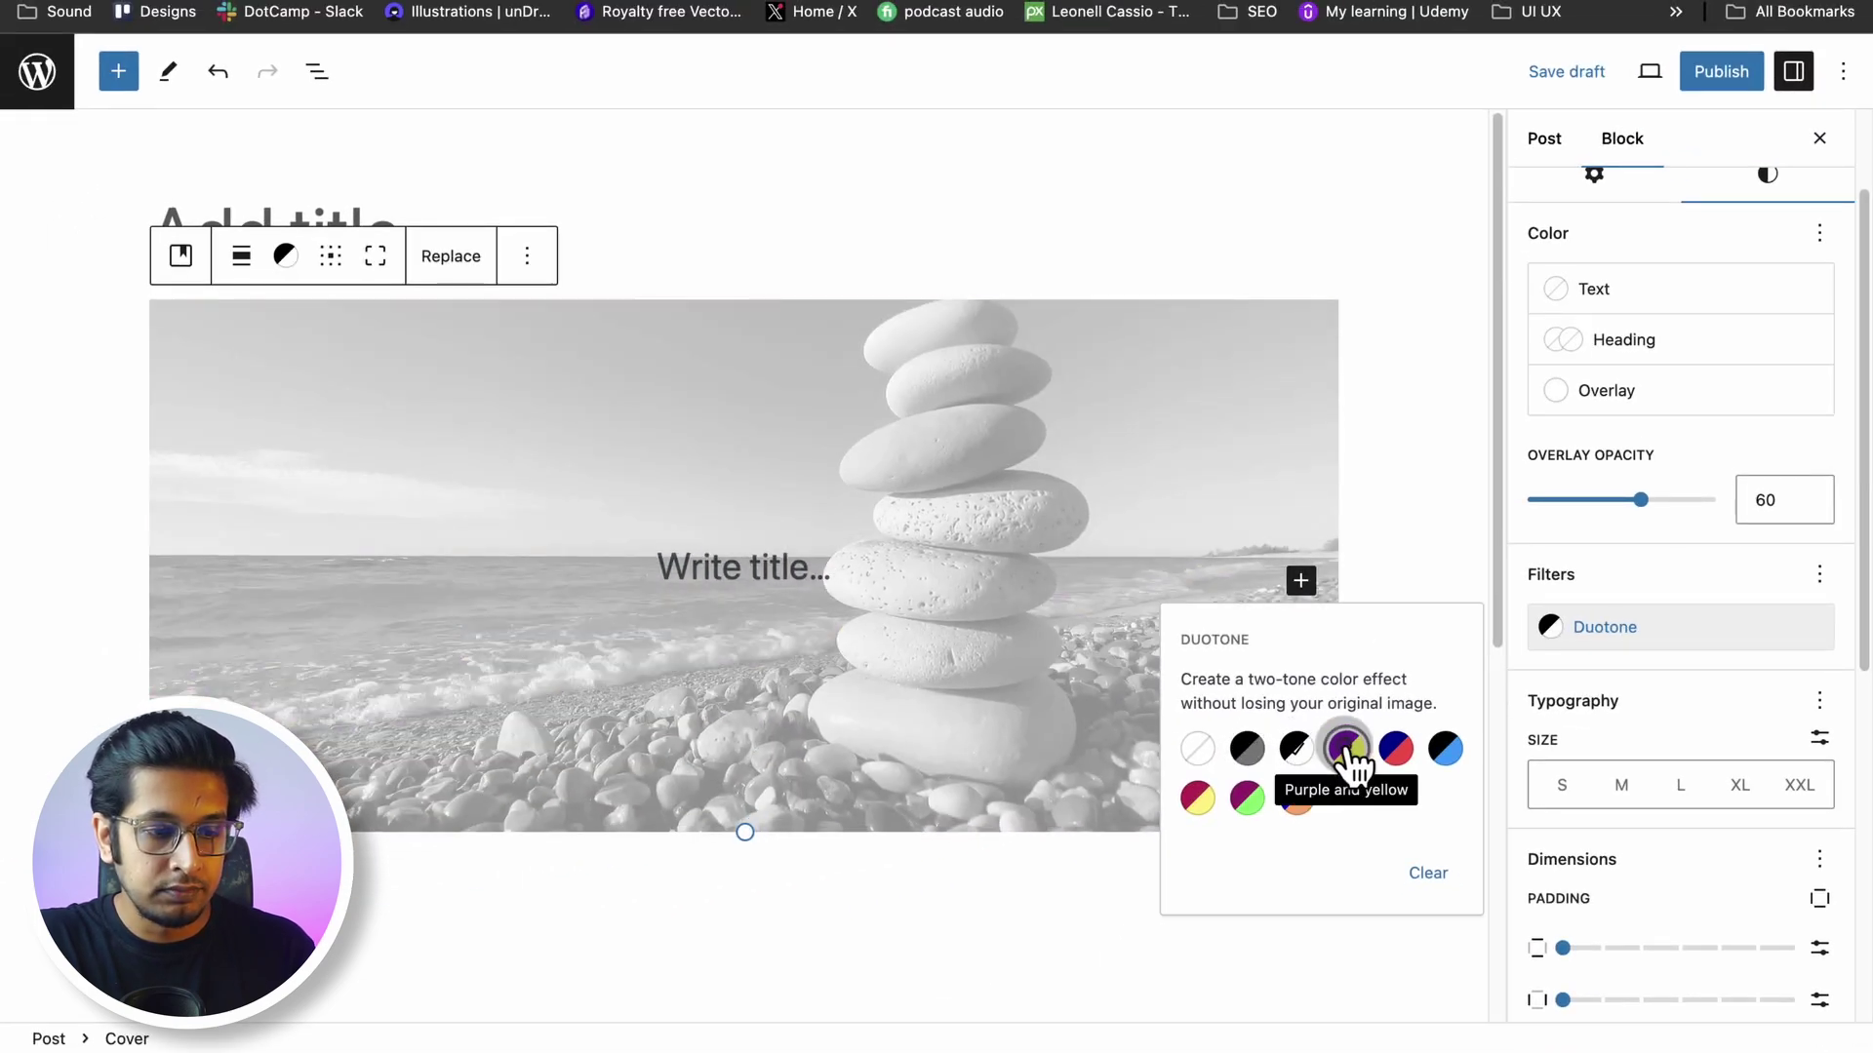
{"action": "left_click", "coordinate": [1346, 748]}
{"action": "left_click", "coordinate": [1396, 748]}
{"action": "left_click", "coordinate": [1198, 799]}
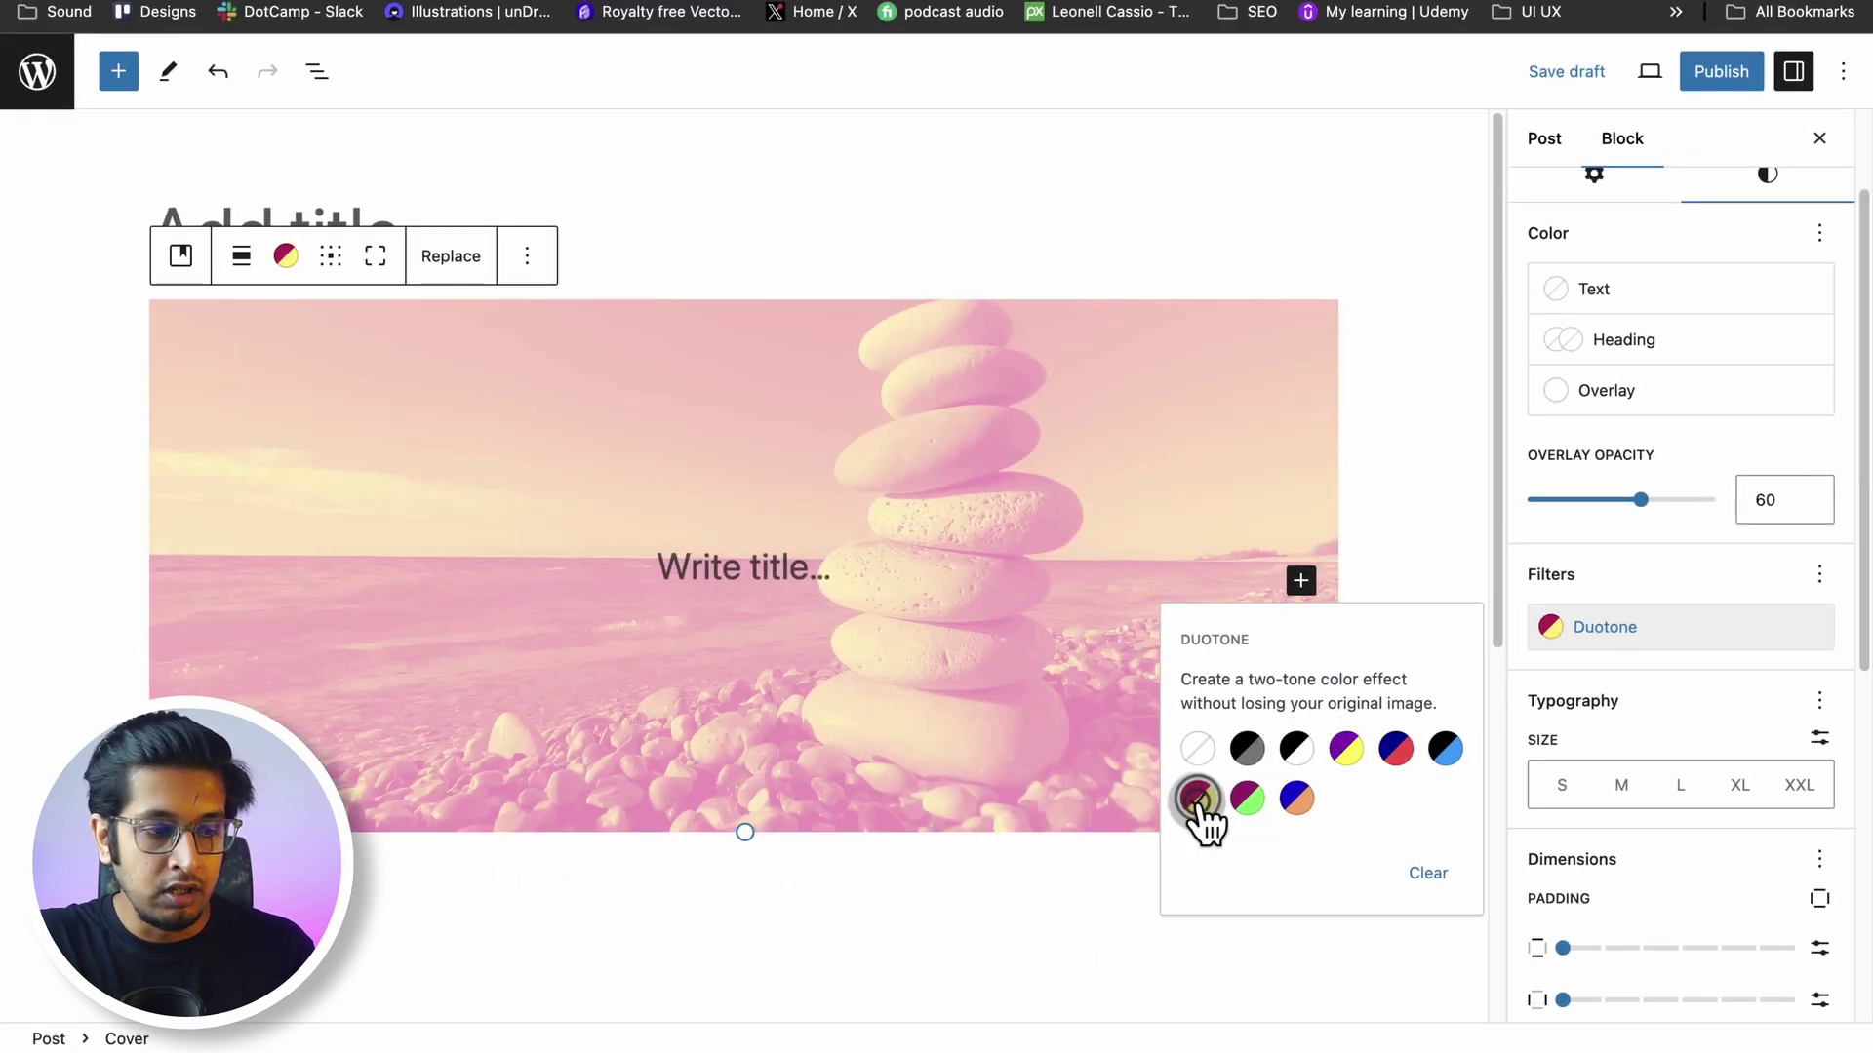
{"action": "left_click", "coordinate": [1248, 799]}
{"action": "left_click", "coordinate": [1198, 749]}
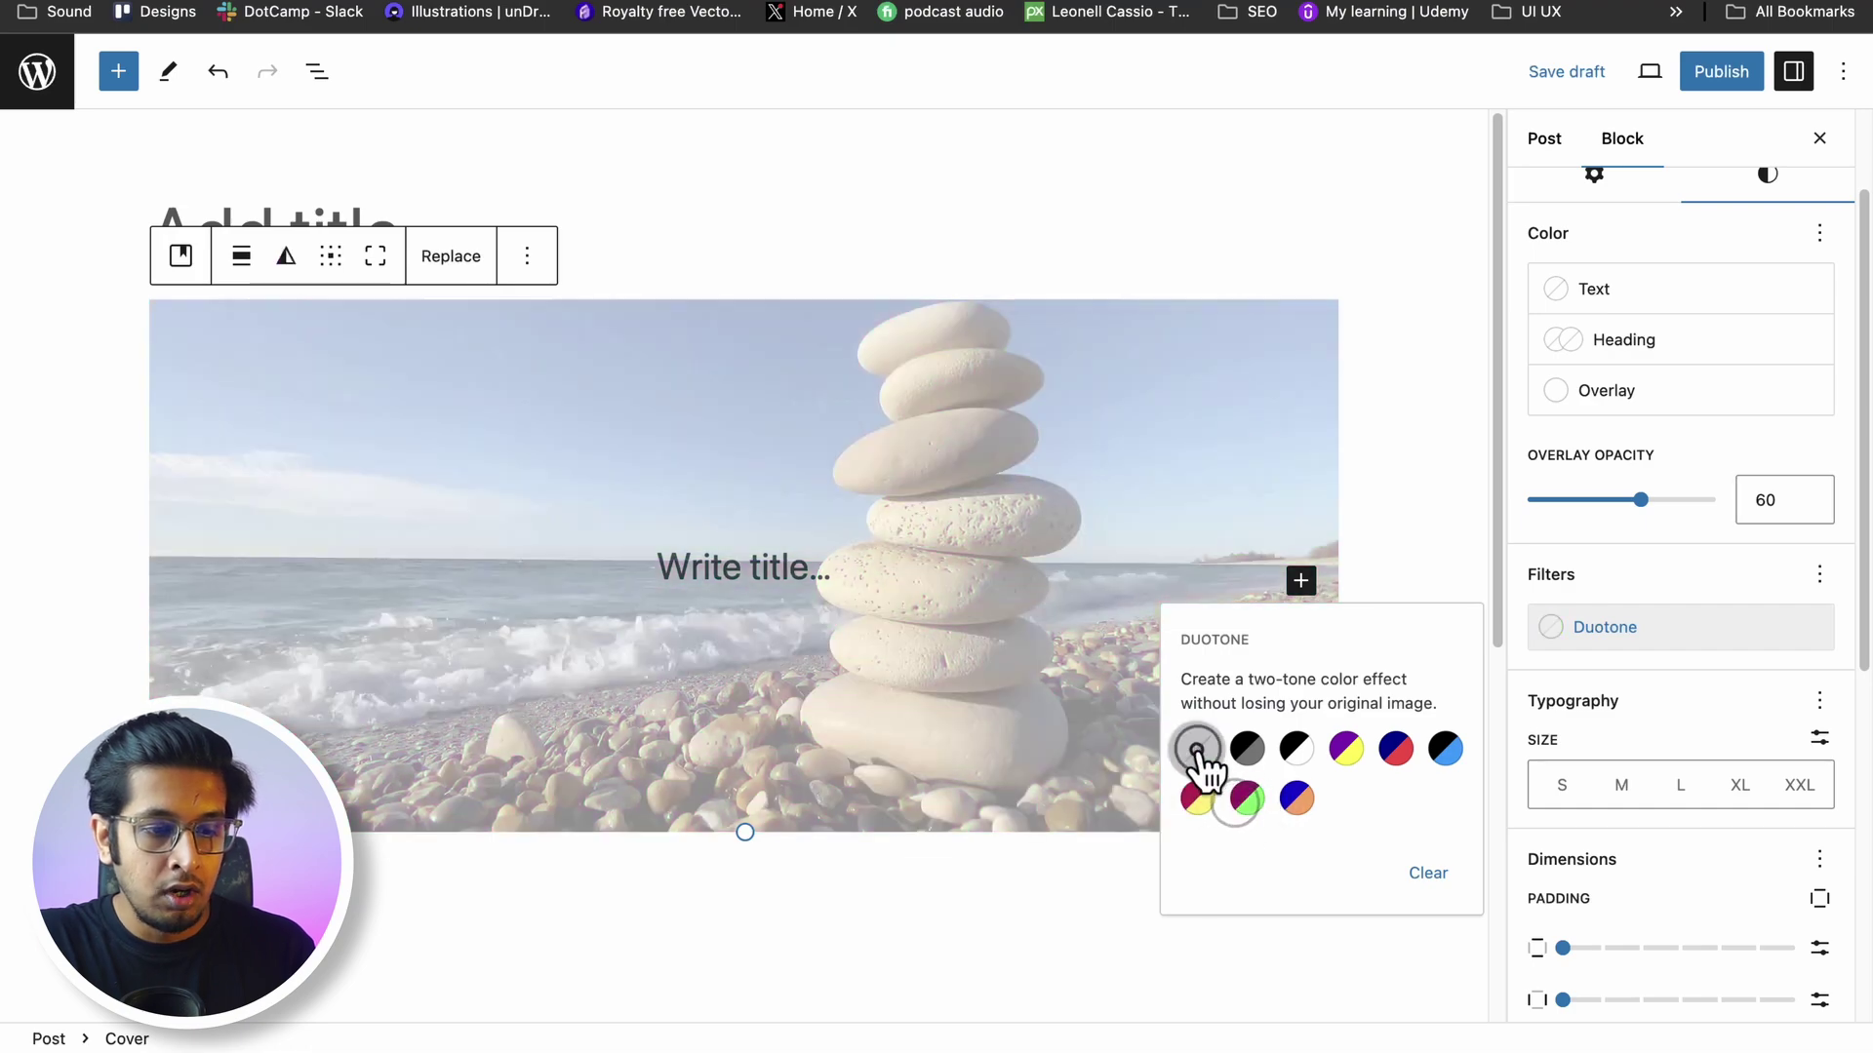
Make the cover overlay the black Contrast colour, keeping opacity at 60
{"action": "left_click", "coordinate": [1652, 405]}
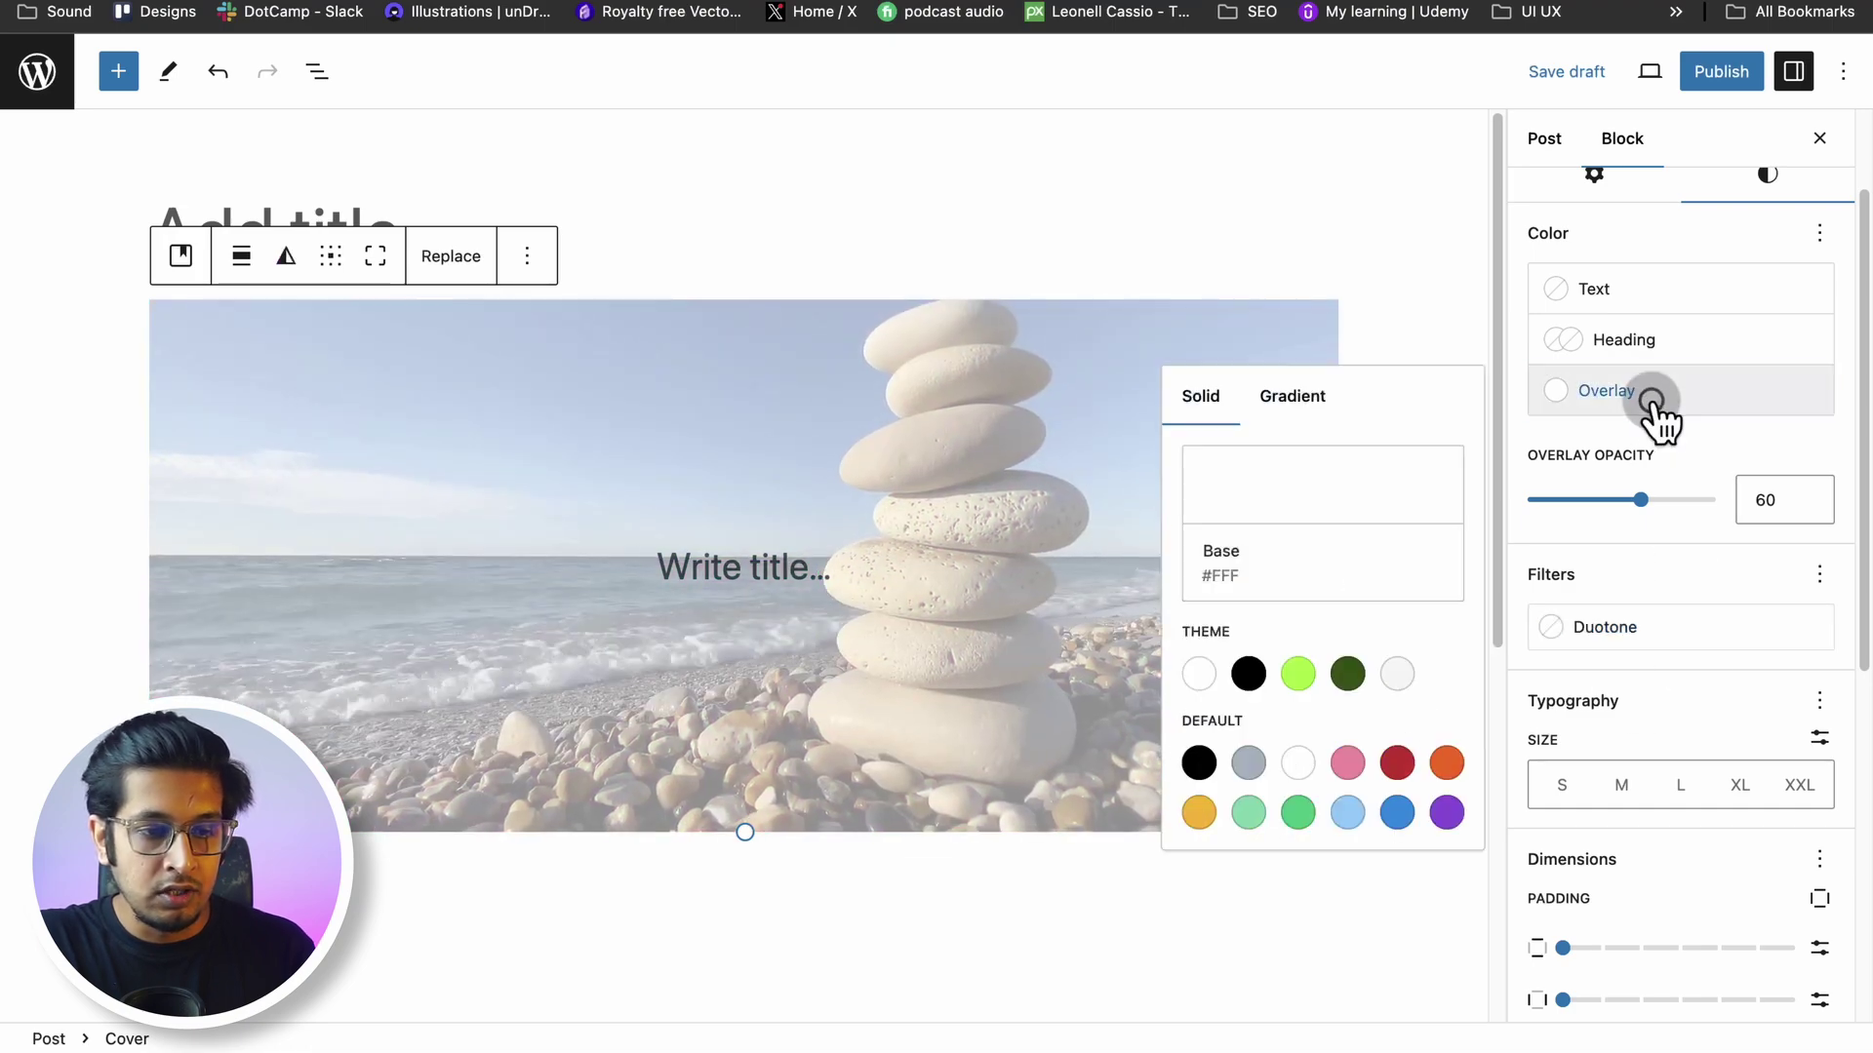
{"action": "left_click", "coordinate": [1248, 675]}
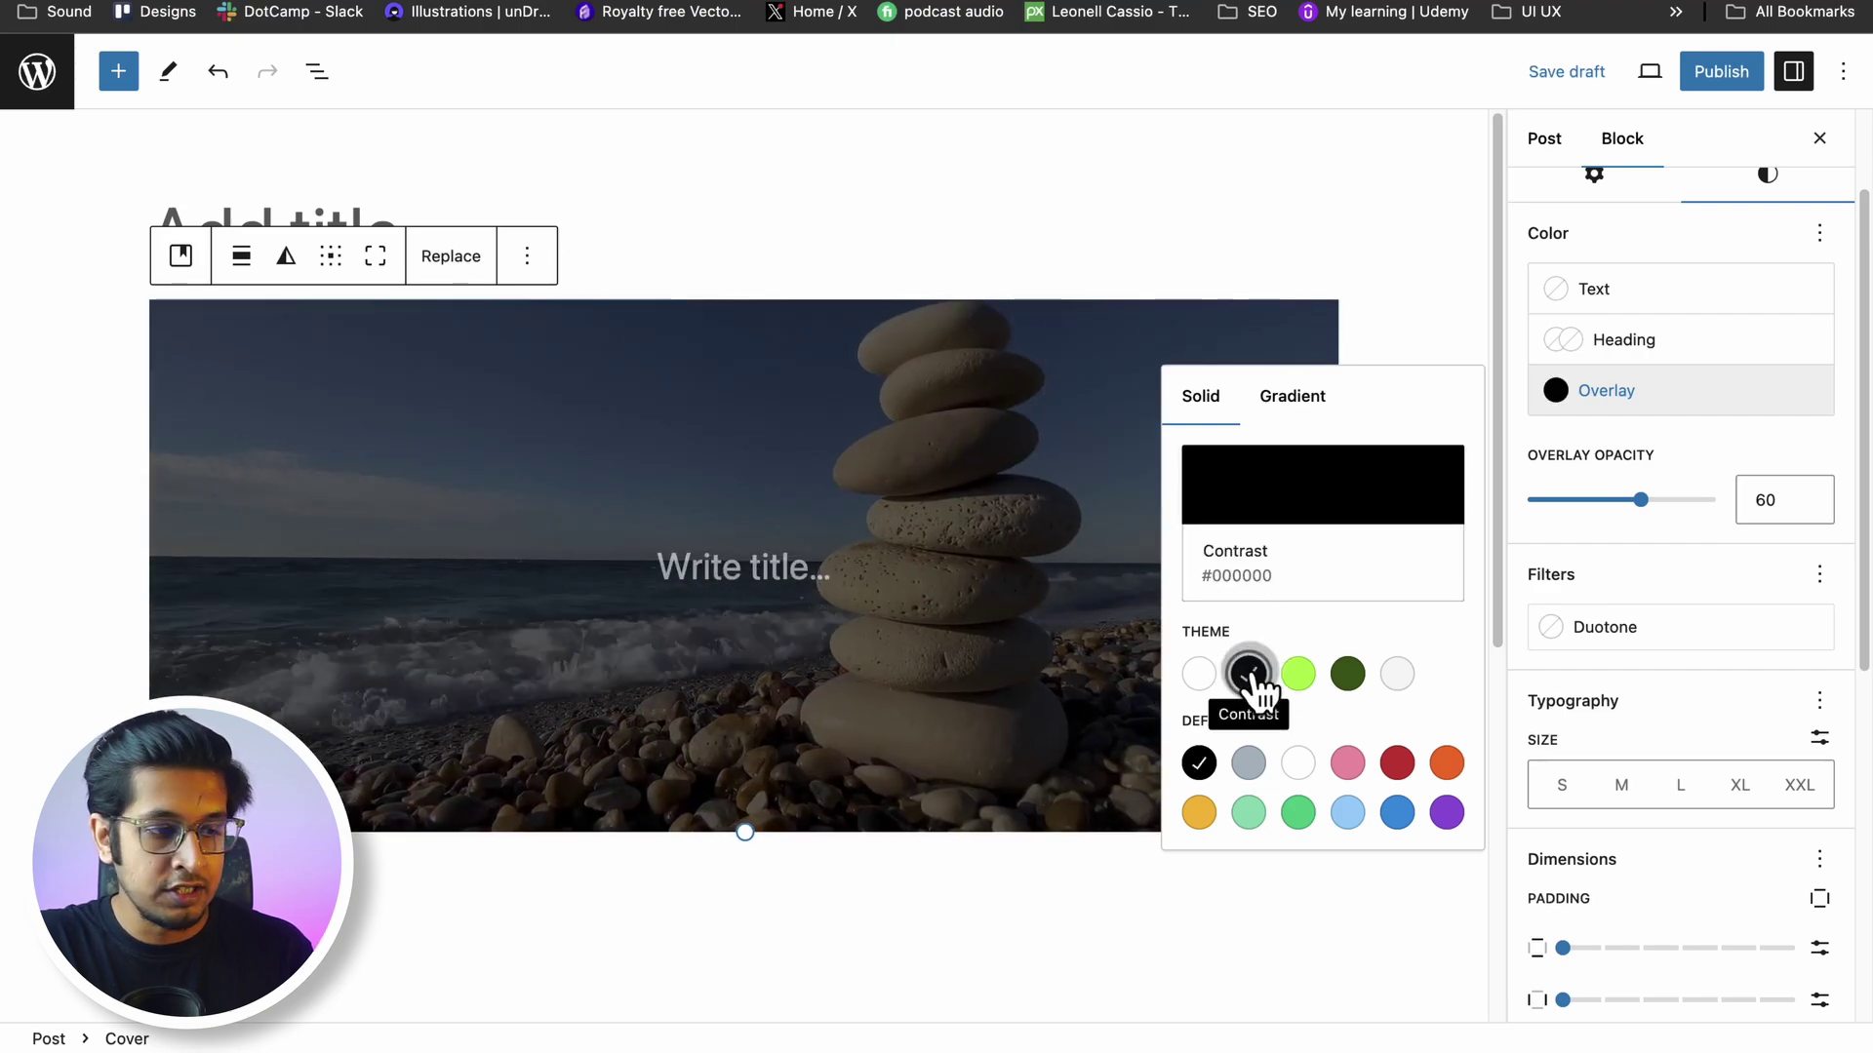
{"action": "left_click", "coordinate": [1663, 496]}
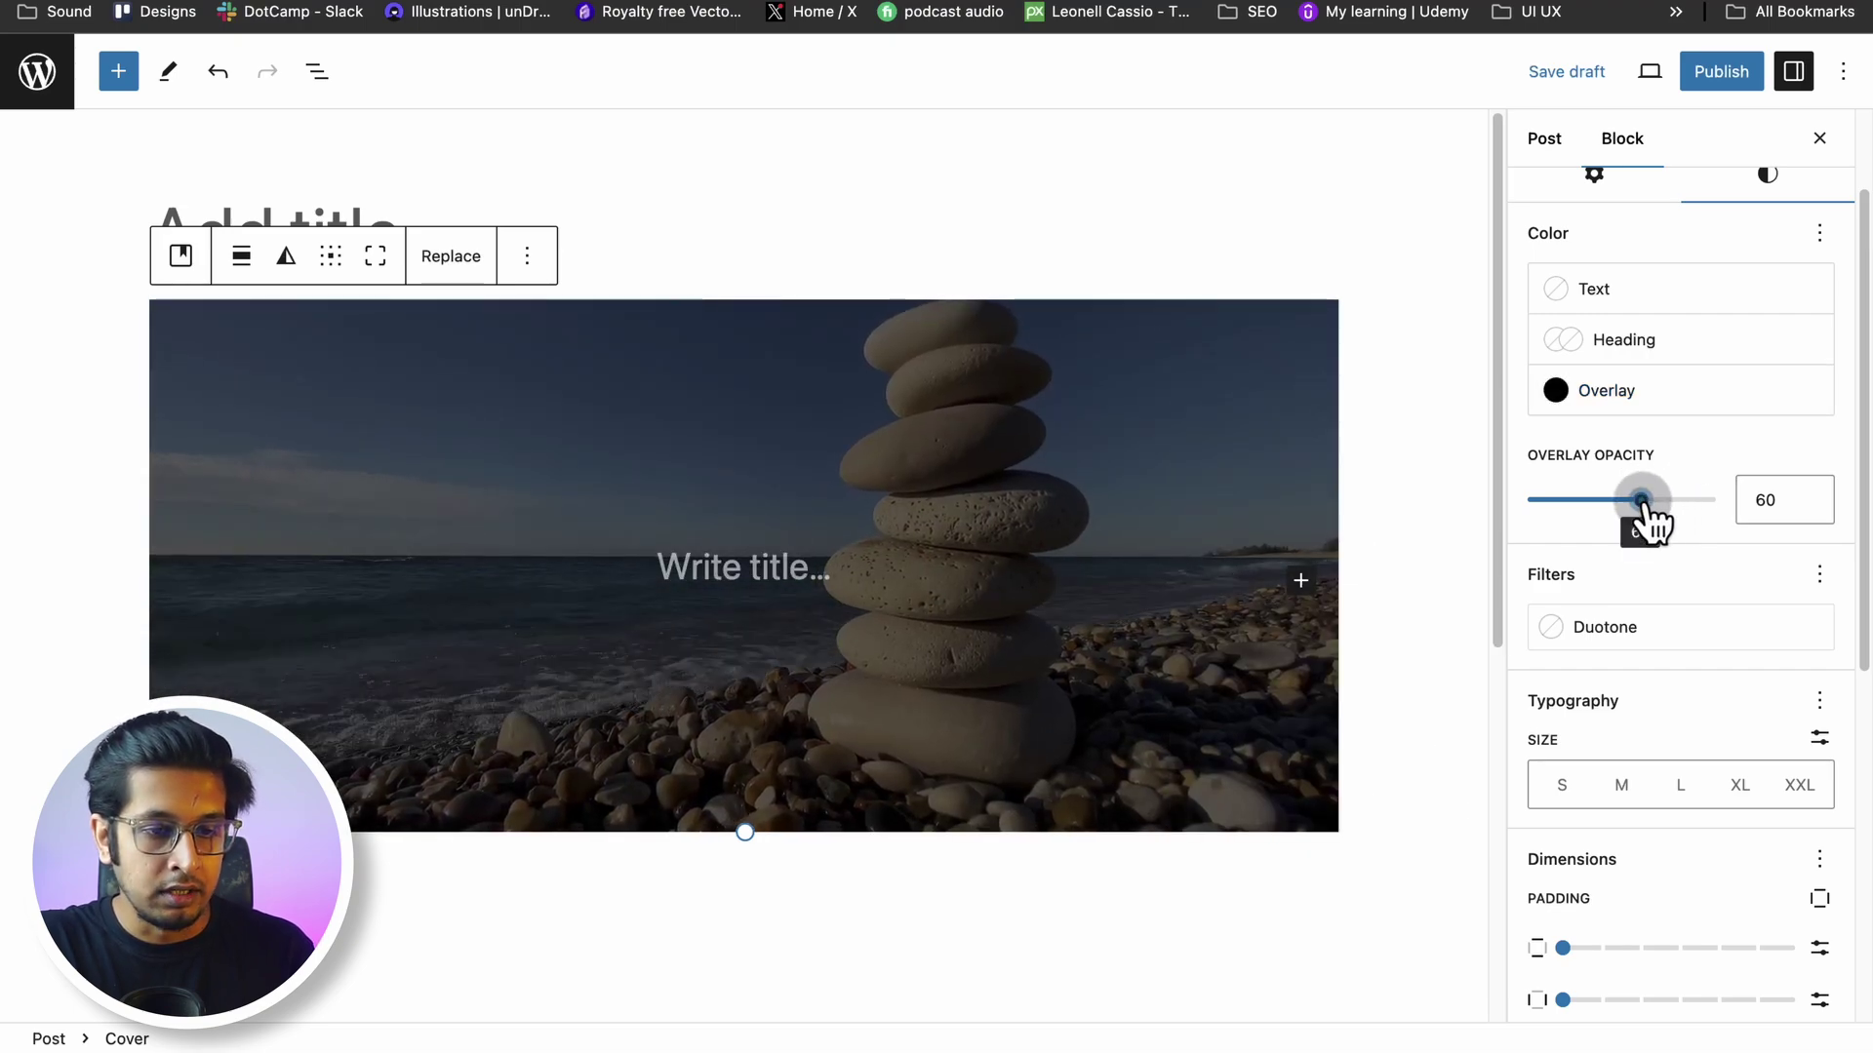
{"action": "mouse_move", "coordinate": [1647, 507]}
{"action": "left_mouse_down"}
{"action": "mouse_move", "coordinate": [1625, 509]}
{"action": "mouse_move", "coordinate": [1662, 509]}
{"action": "mouse_move", "coordinate": [1602, 509]}
{"action": "mouse_move", "coordinate": [1646, 509]}
{"action": "left_mouse_up"}
Review the Cover's Dimensions margin and block spacing values
{"action": "scroll", "coordinate": [1731, 732], "scroll_direction": "down", "scroll_amount": 2}
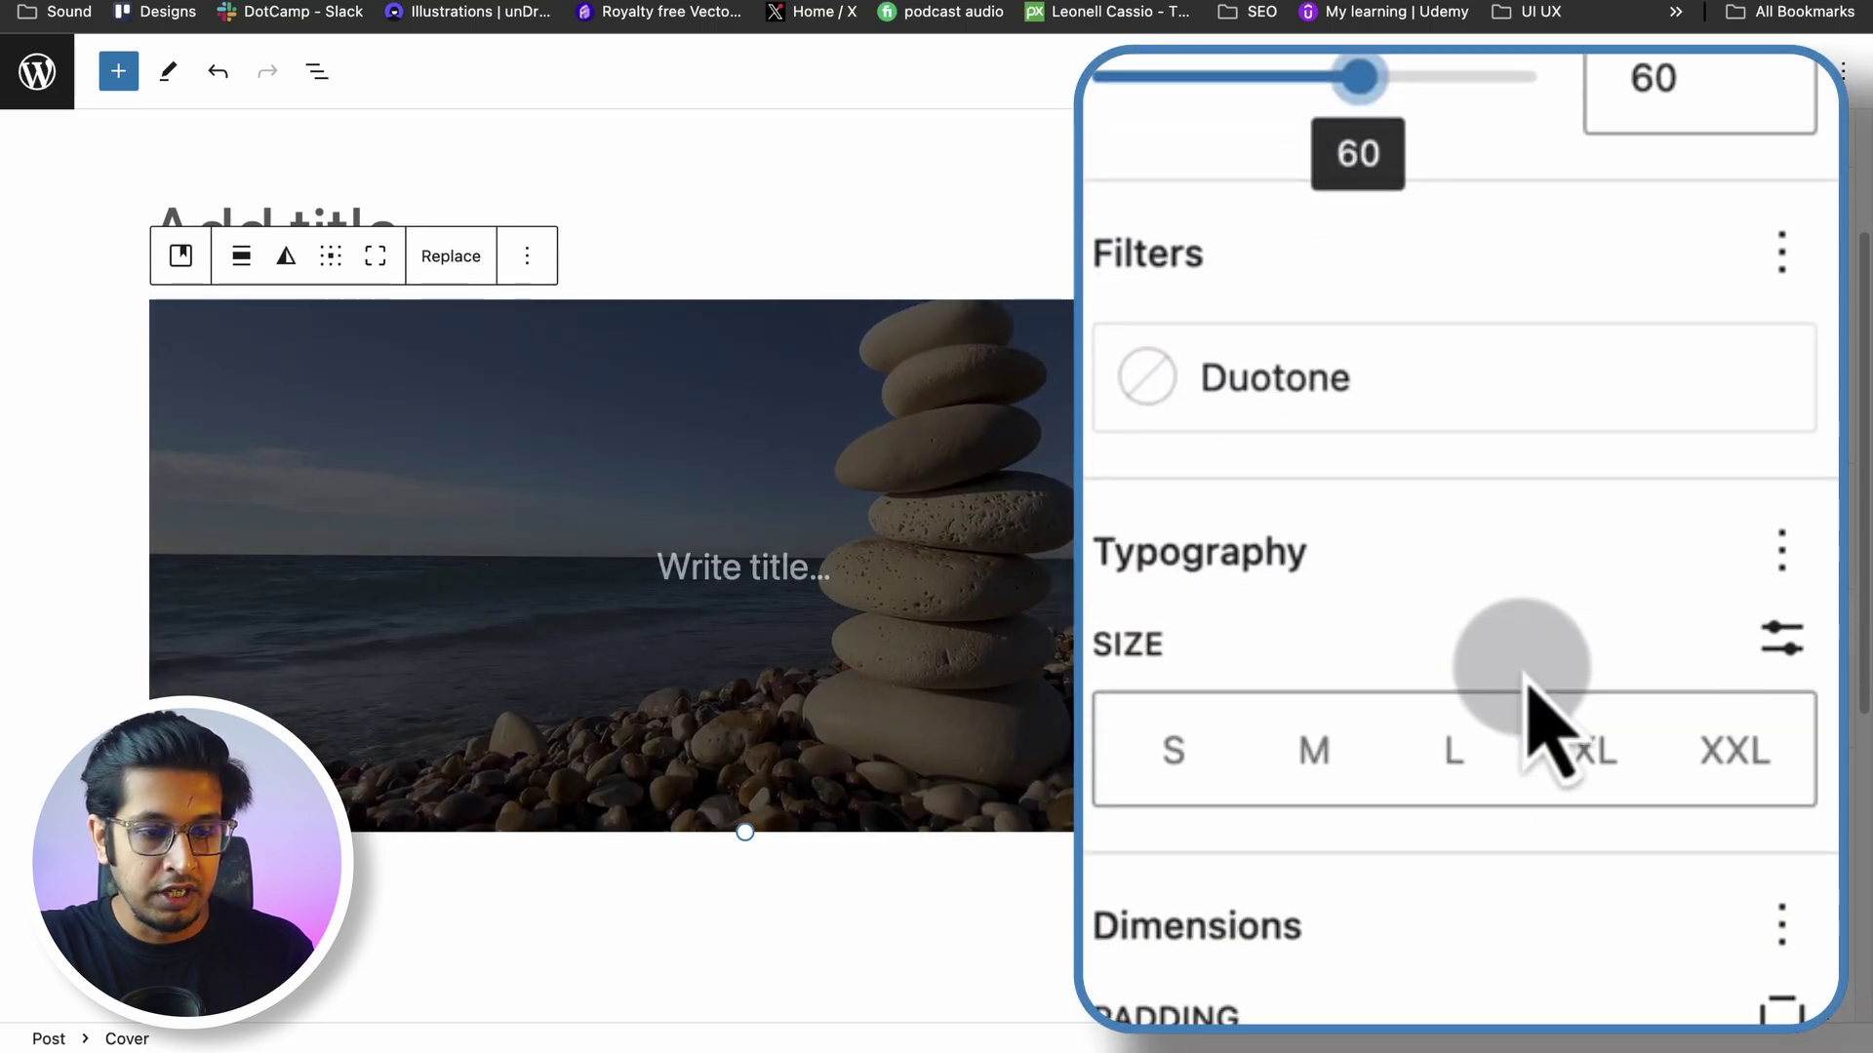
{"action": "scroll", "coordinate": [1551, 726], "scroll_direction": "down", "scroll_amount": 5}
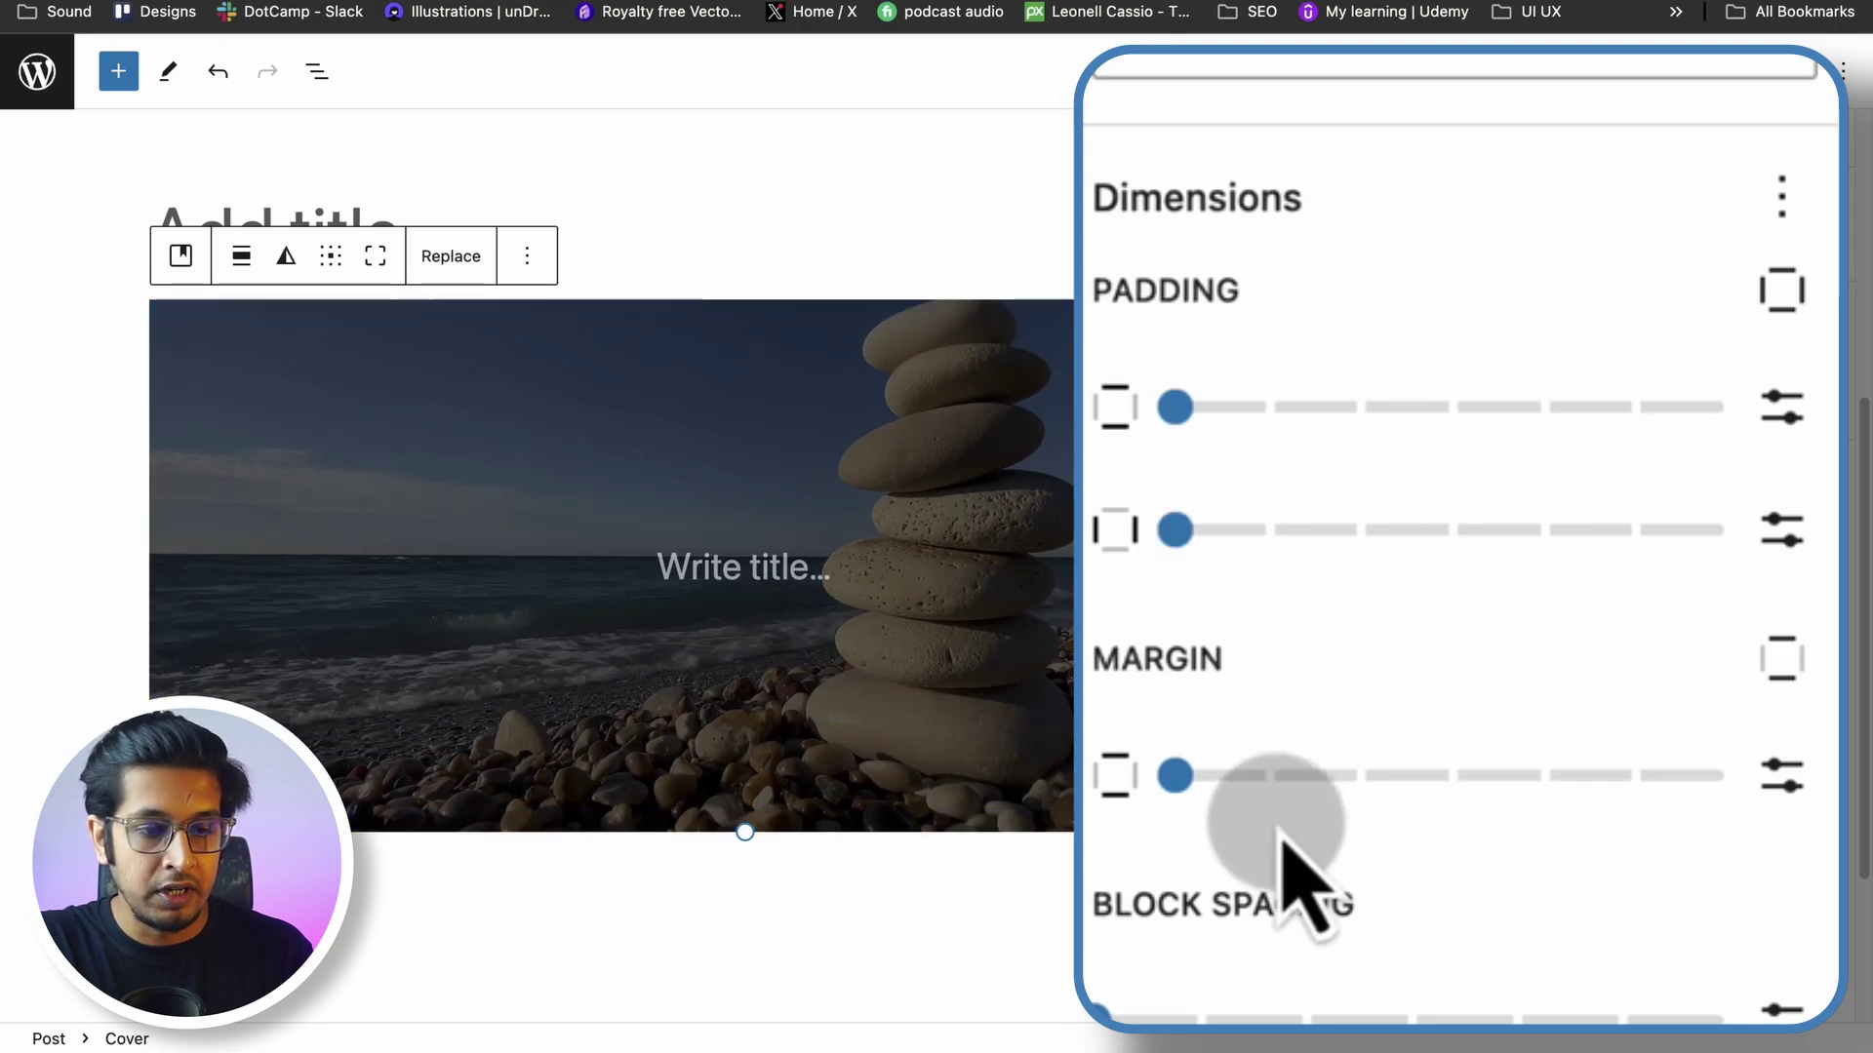
{"action": "scroll", "coordinate": [1258, 800], "scroll_direction": "down", "scroll_amount": 1}
{"action": "left_click", "coordinate": [1195, 712]}
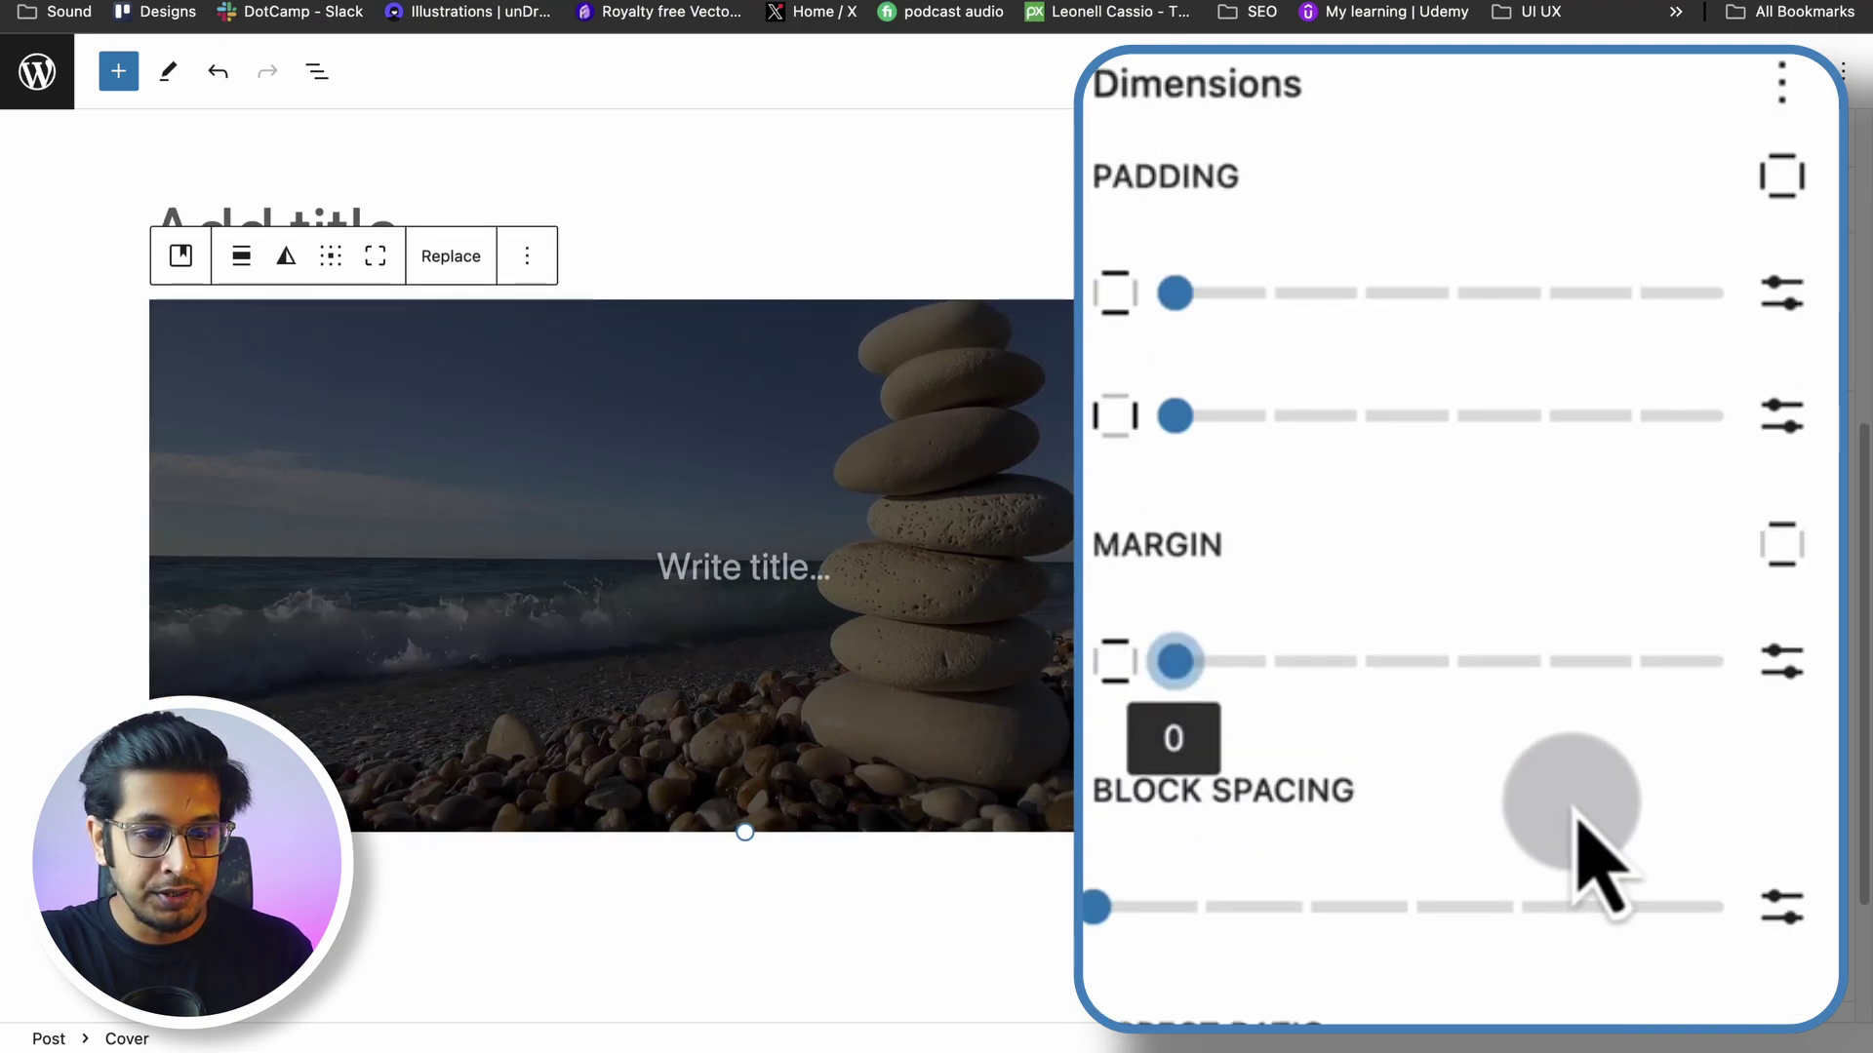
{"action": "left_click", "coordinate": [1102, 831]}
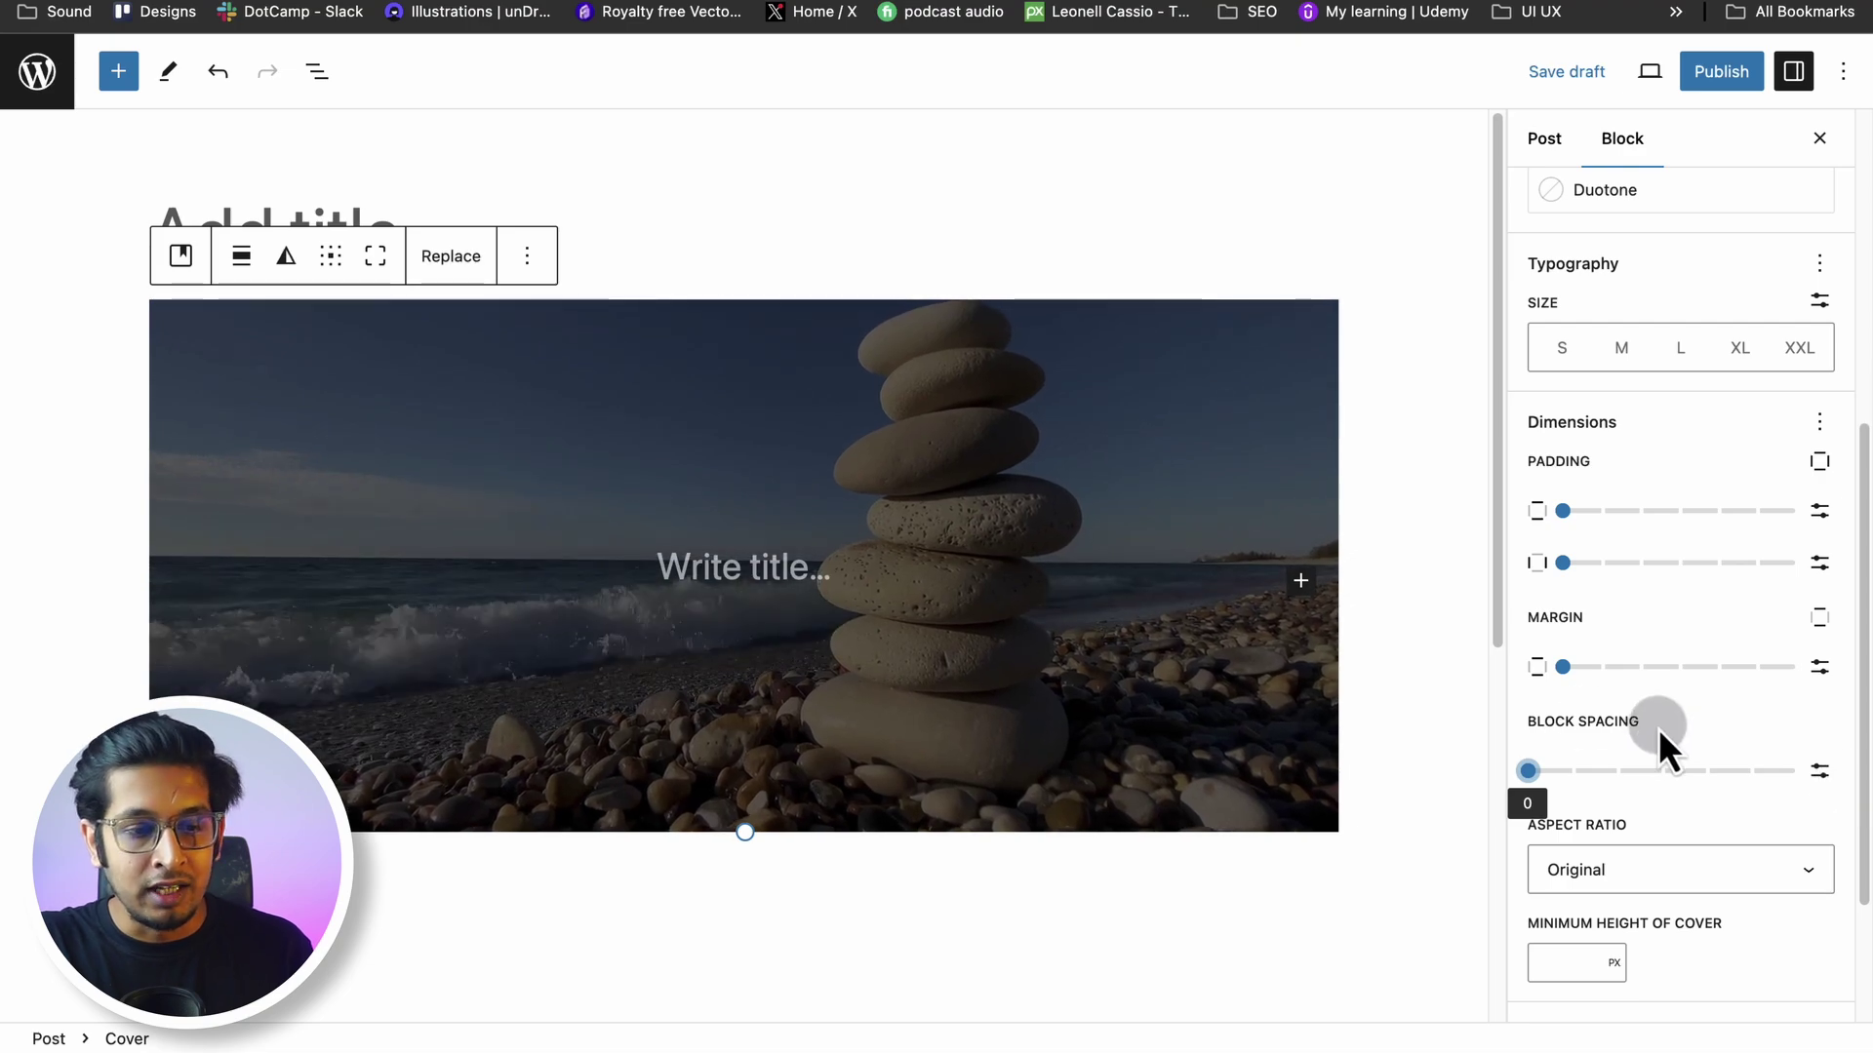
{"action": "scroll", "coordinate": [1697, 771], "scroll_direction": "down", "scroll_amount": 1}
{"action": "scroll", "coordinate": [1655, 770], "scroll_direction": "up", "scroll_amount": 5}
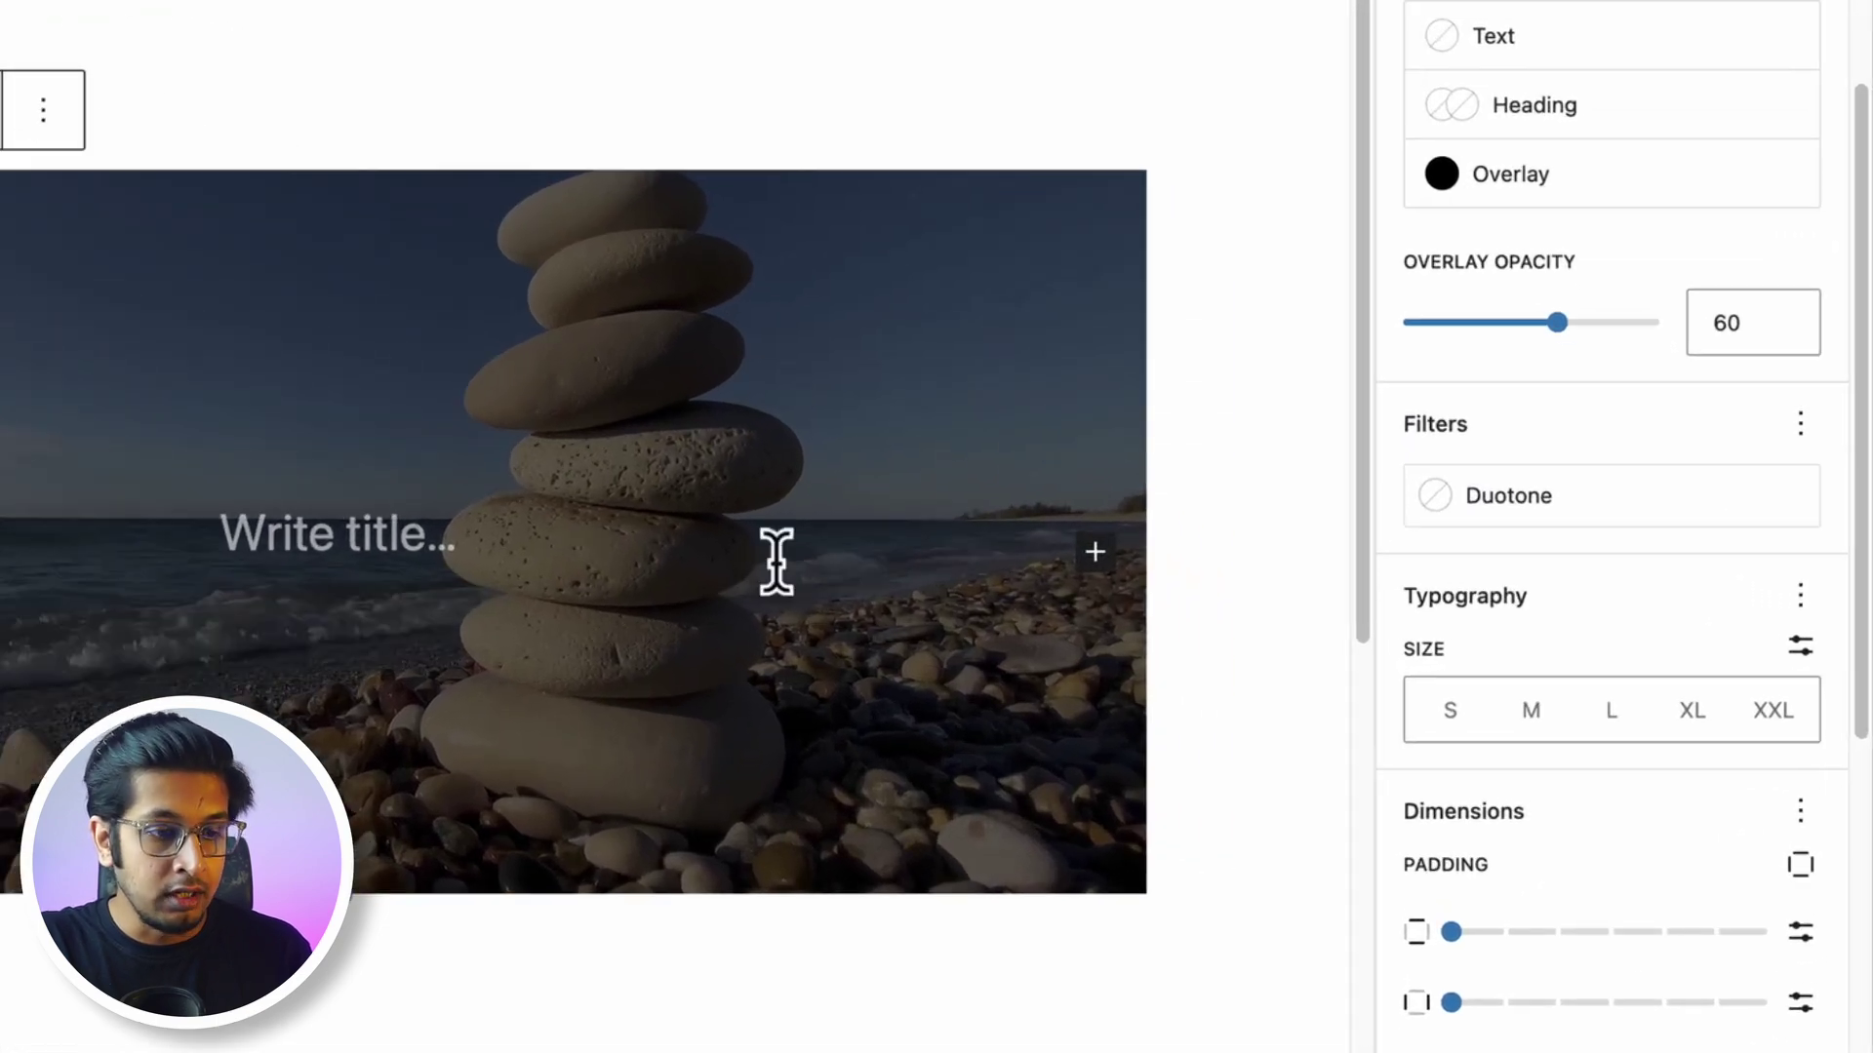
Add a Heading block inside the Cover and type 'Welcome to the Sea!'
{"action": "left_click", "coordinate": [1070, 549]}
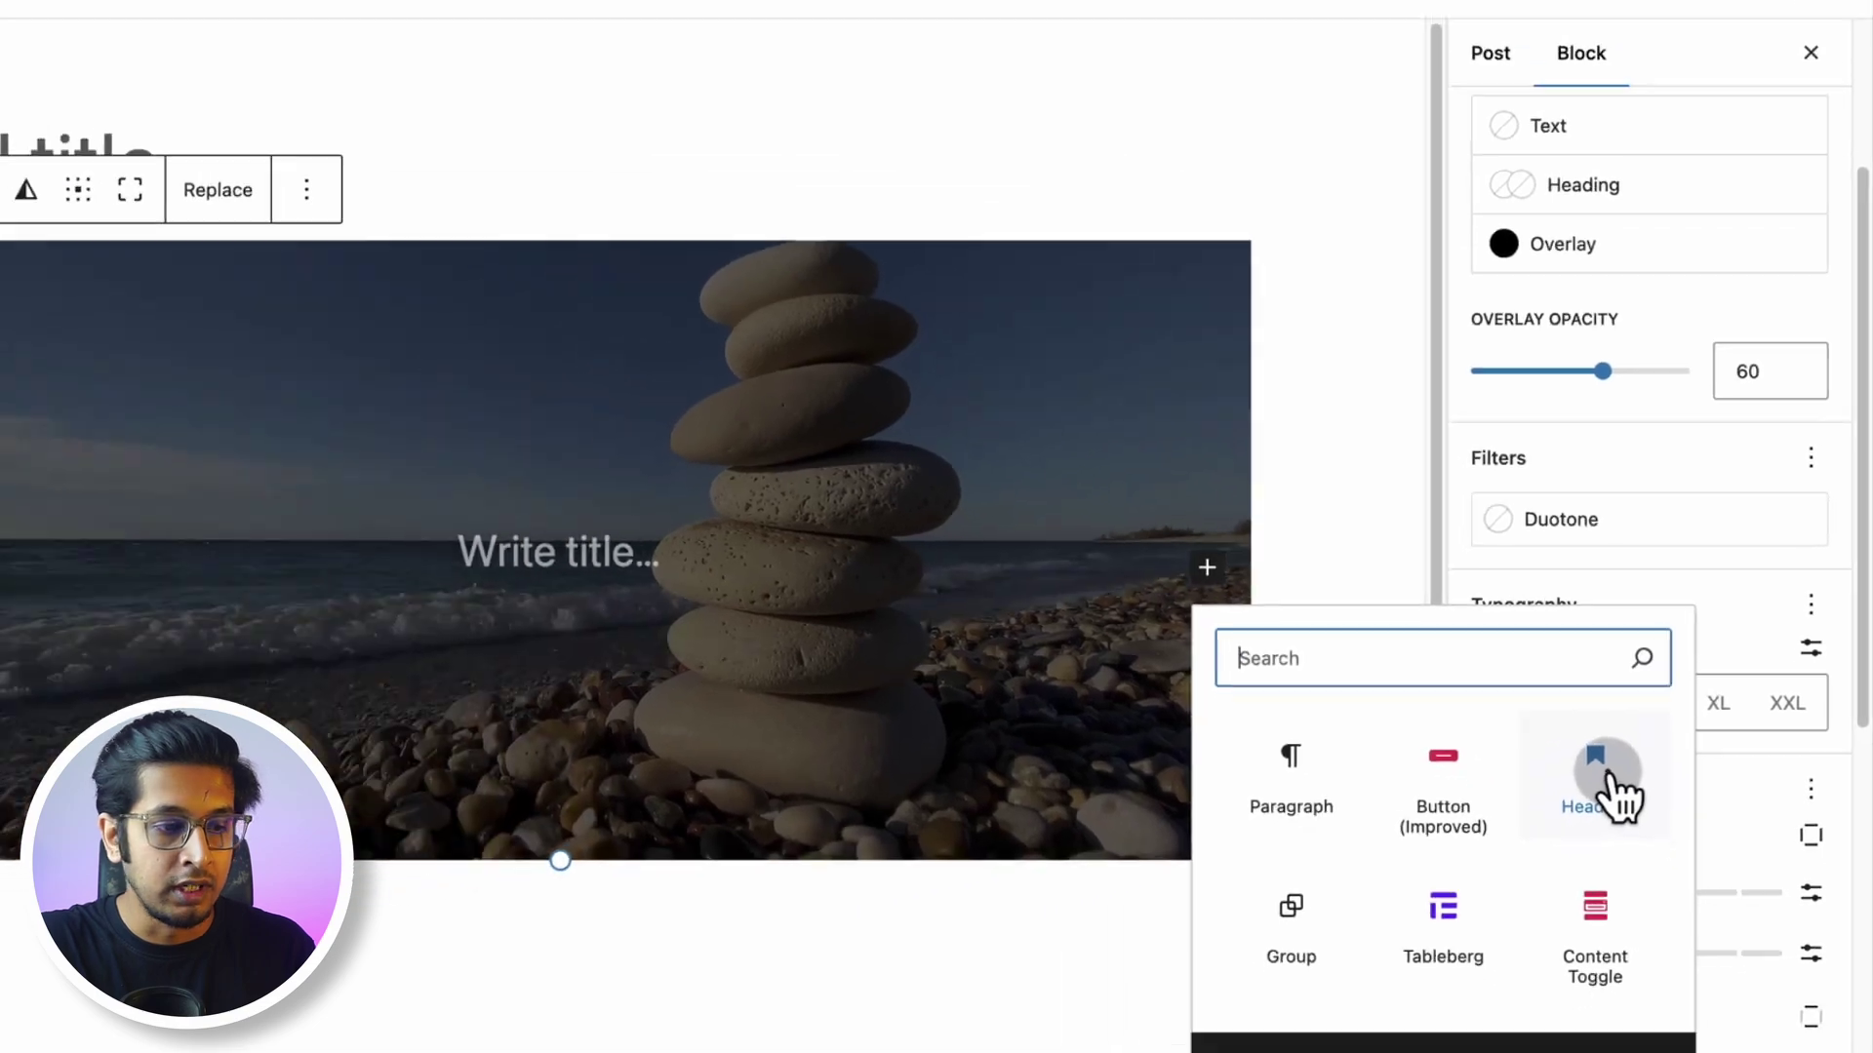
{"action": "left_click", "coordinate": [1546, 815]}
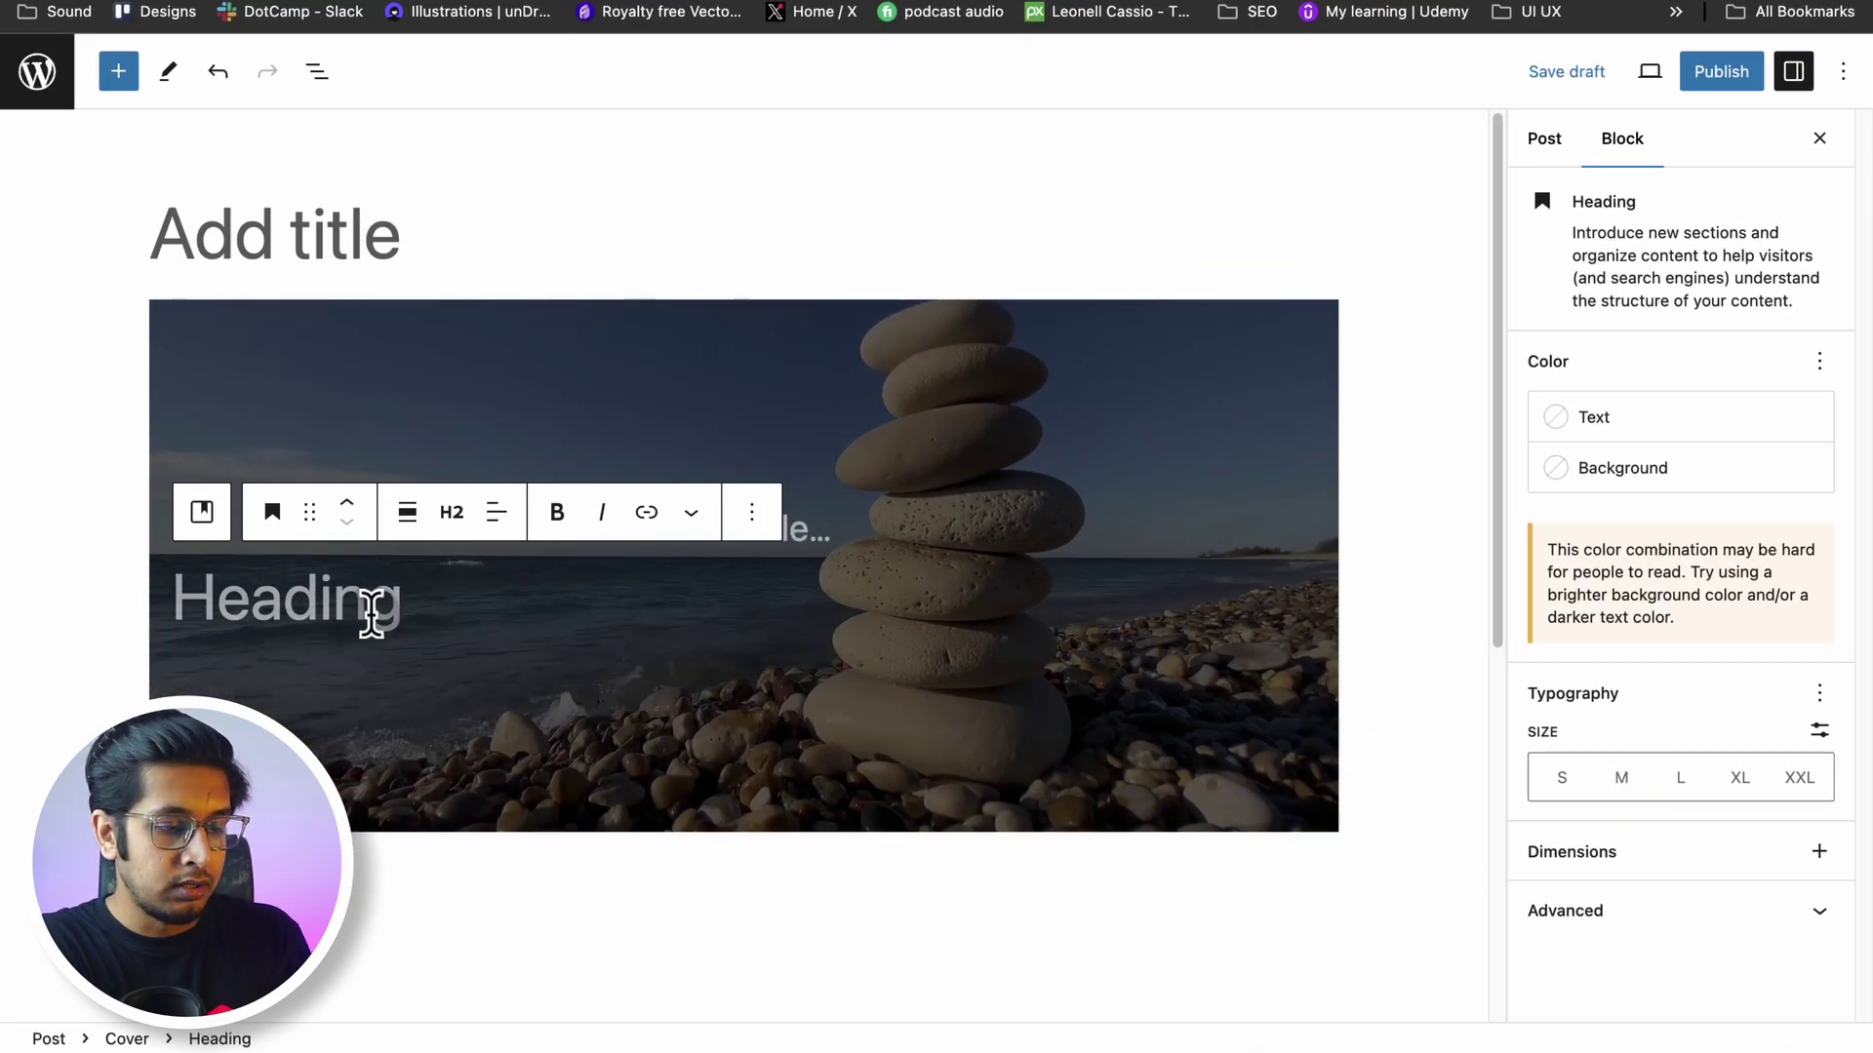
{"action": "type", "text": "Welcome "}
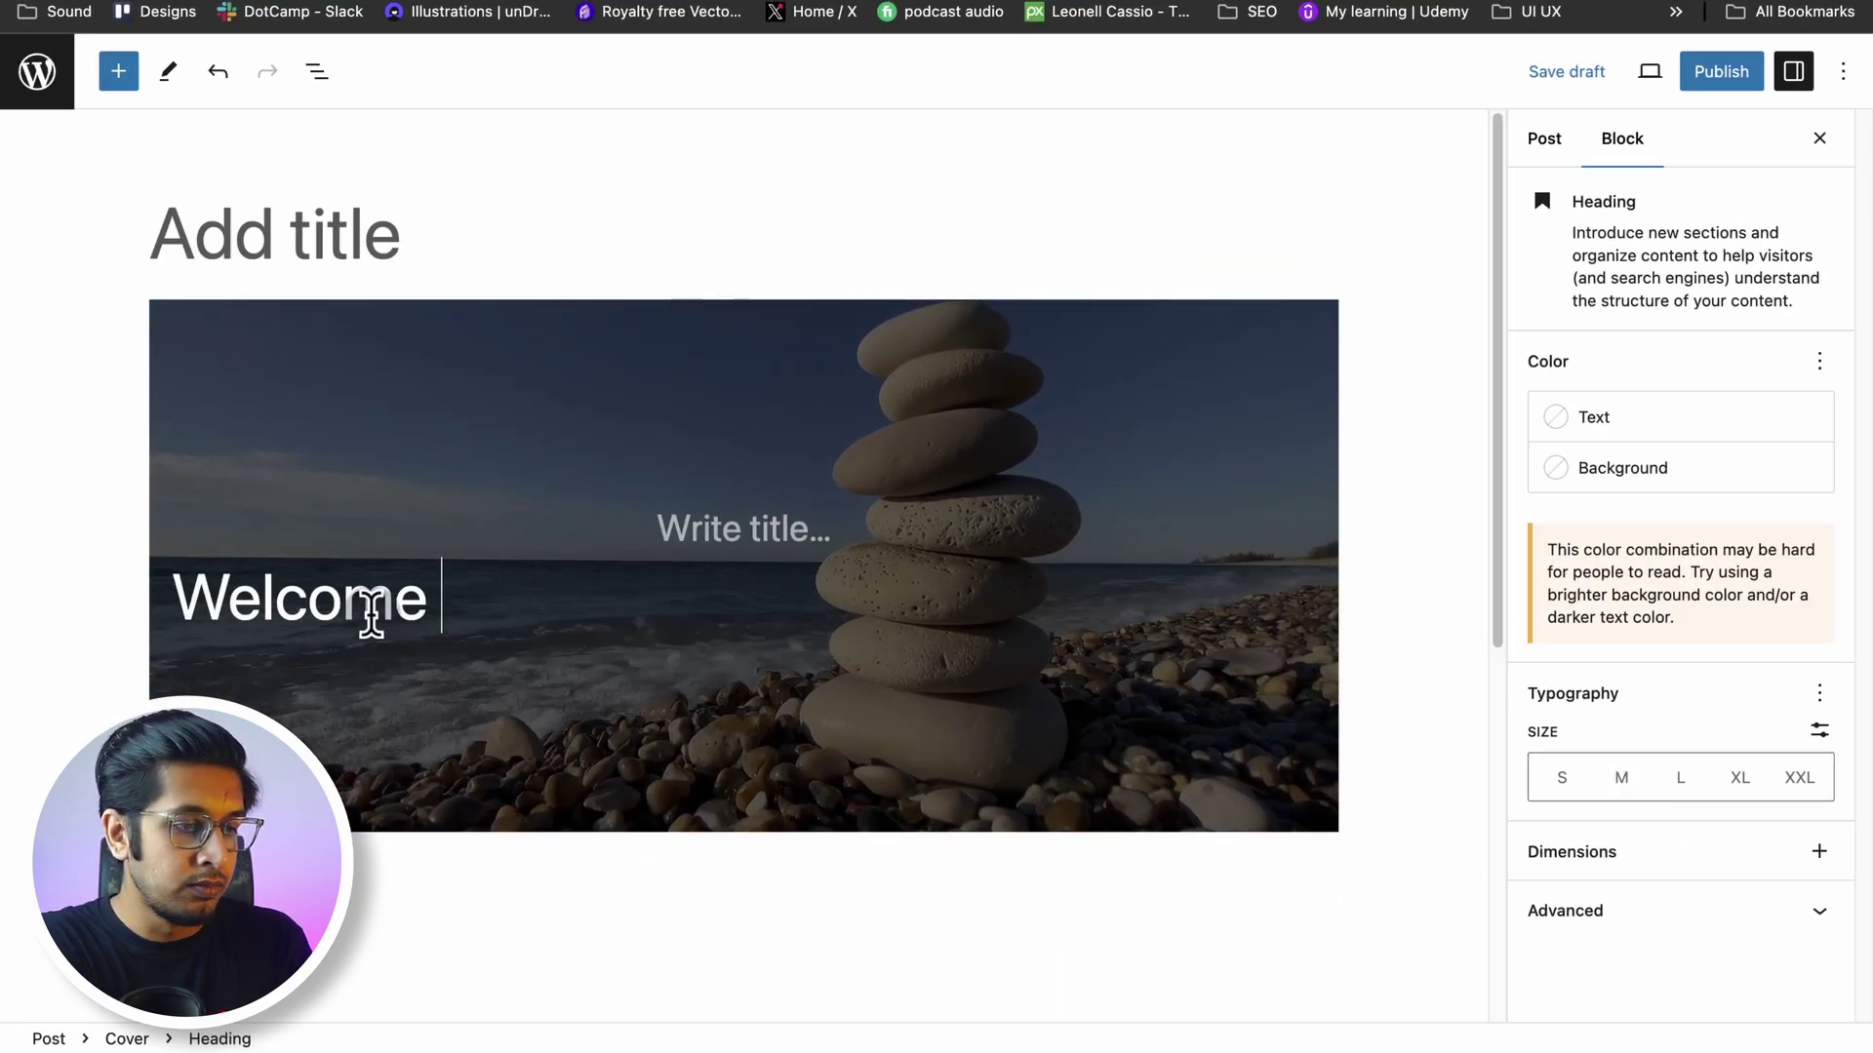
{"action": "type", "text": "to the Sea!"}
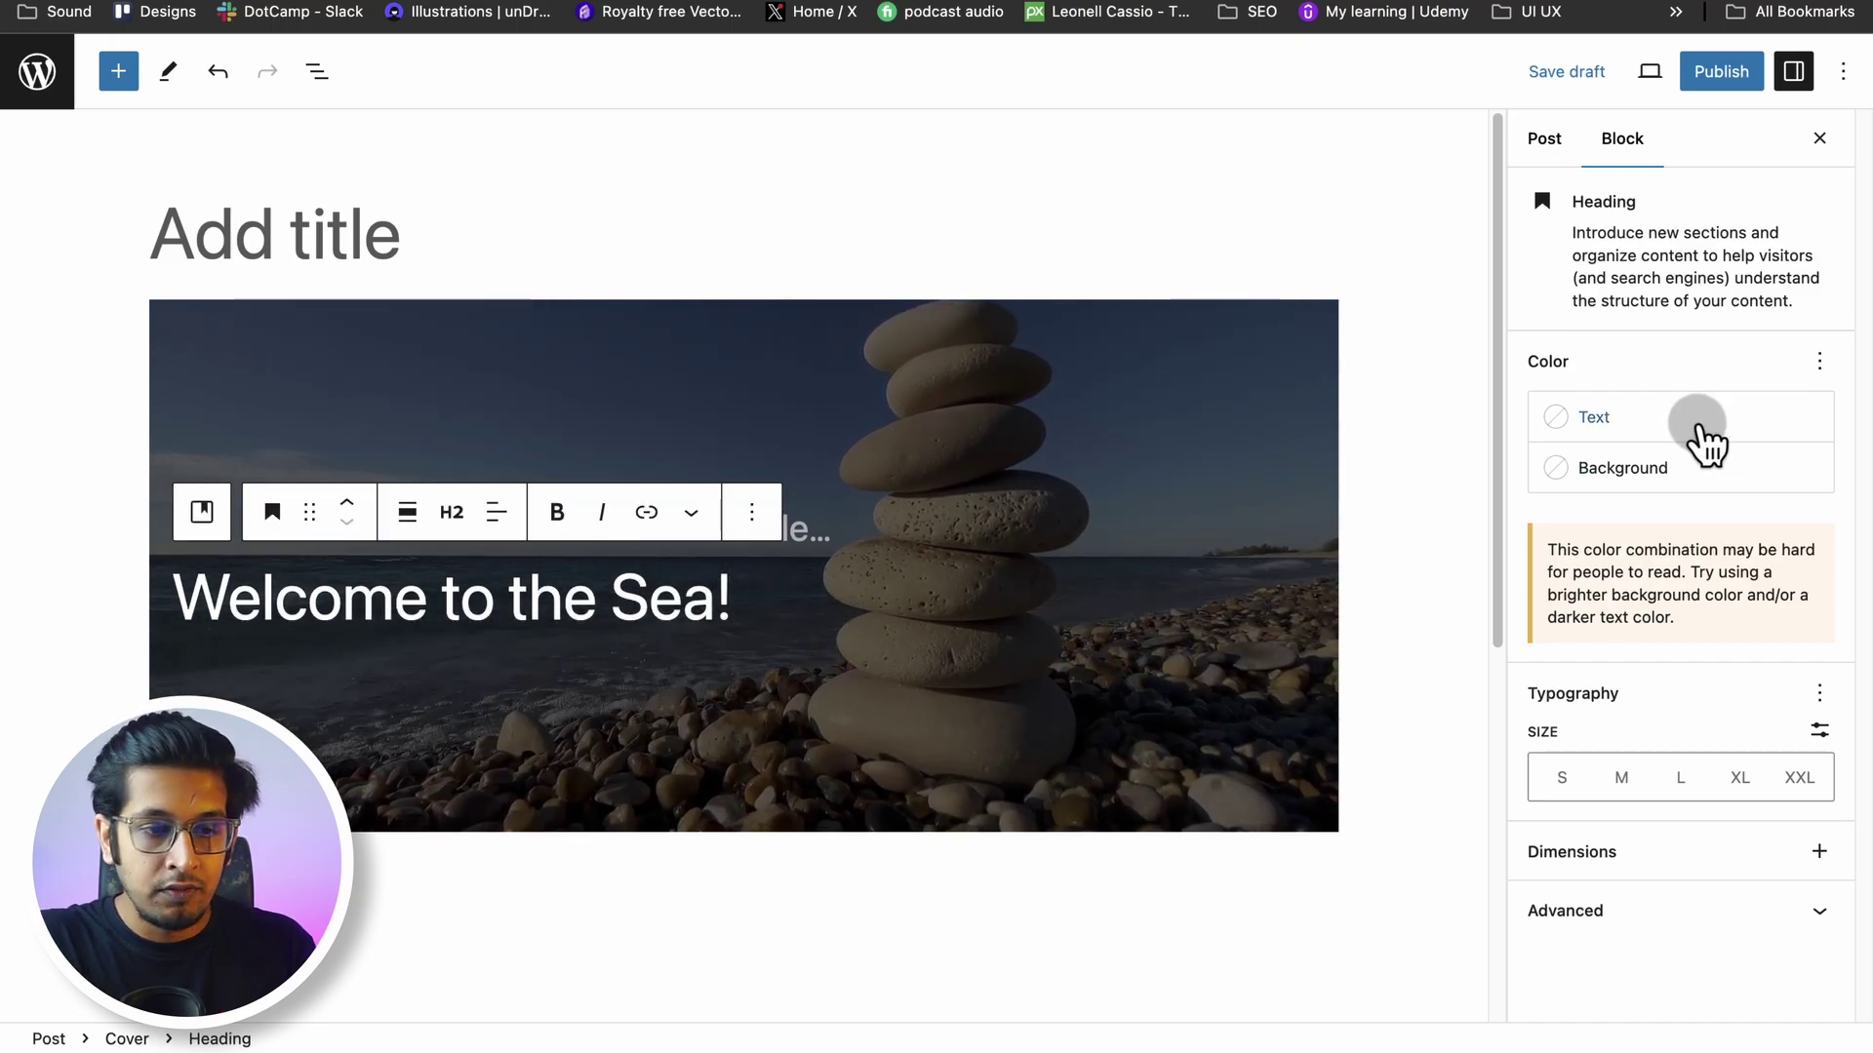
Set the heading's text colour to the white Base swatch
{"action": "left_click", "coordinate": [1645, 417]}
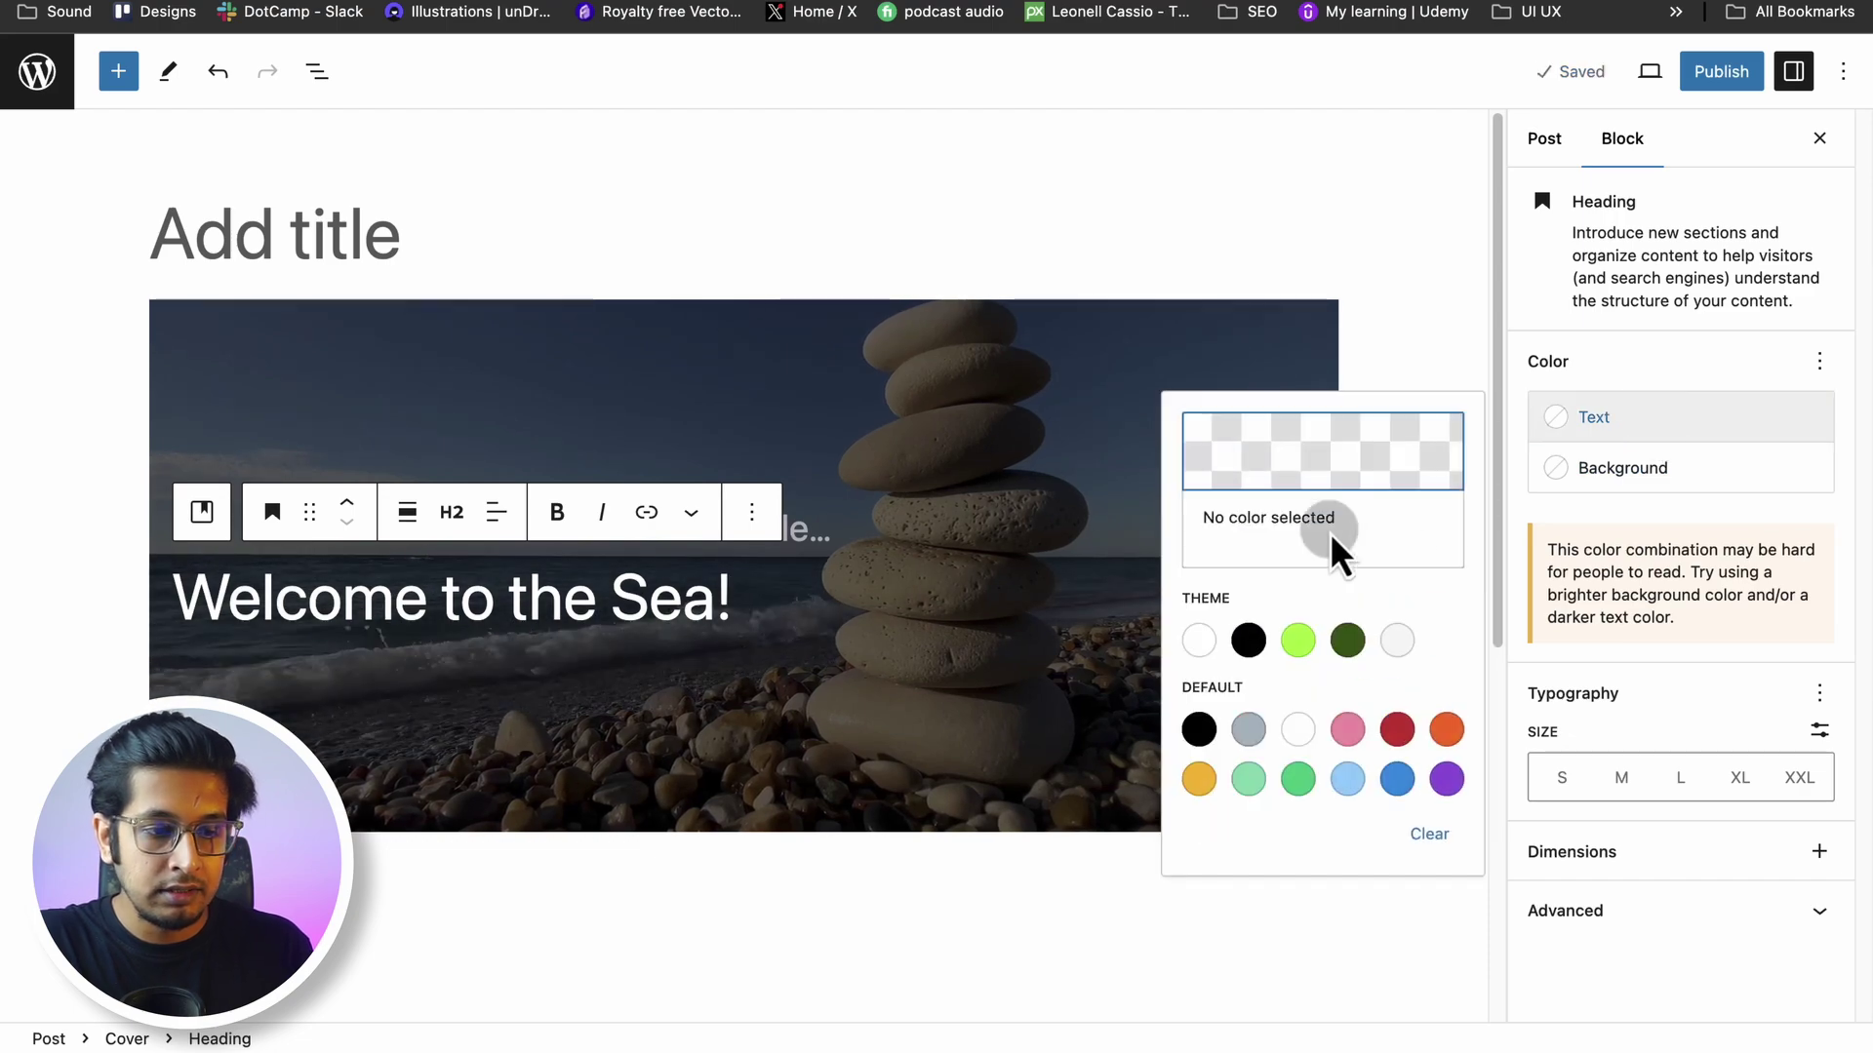
{"action": "left_click", "coordinate": [1248, 640]}
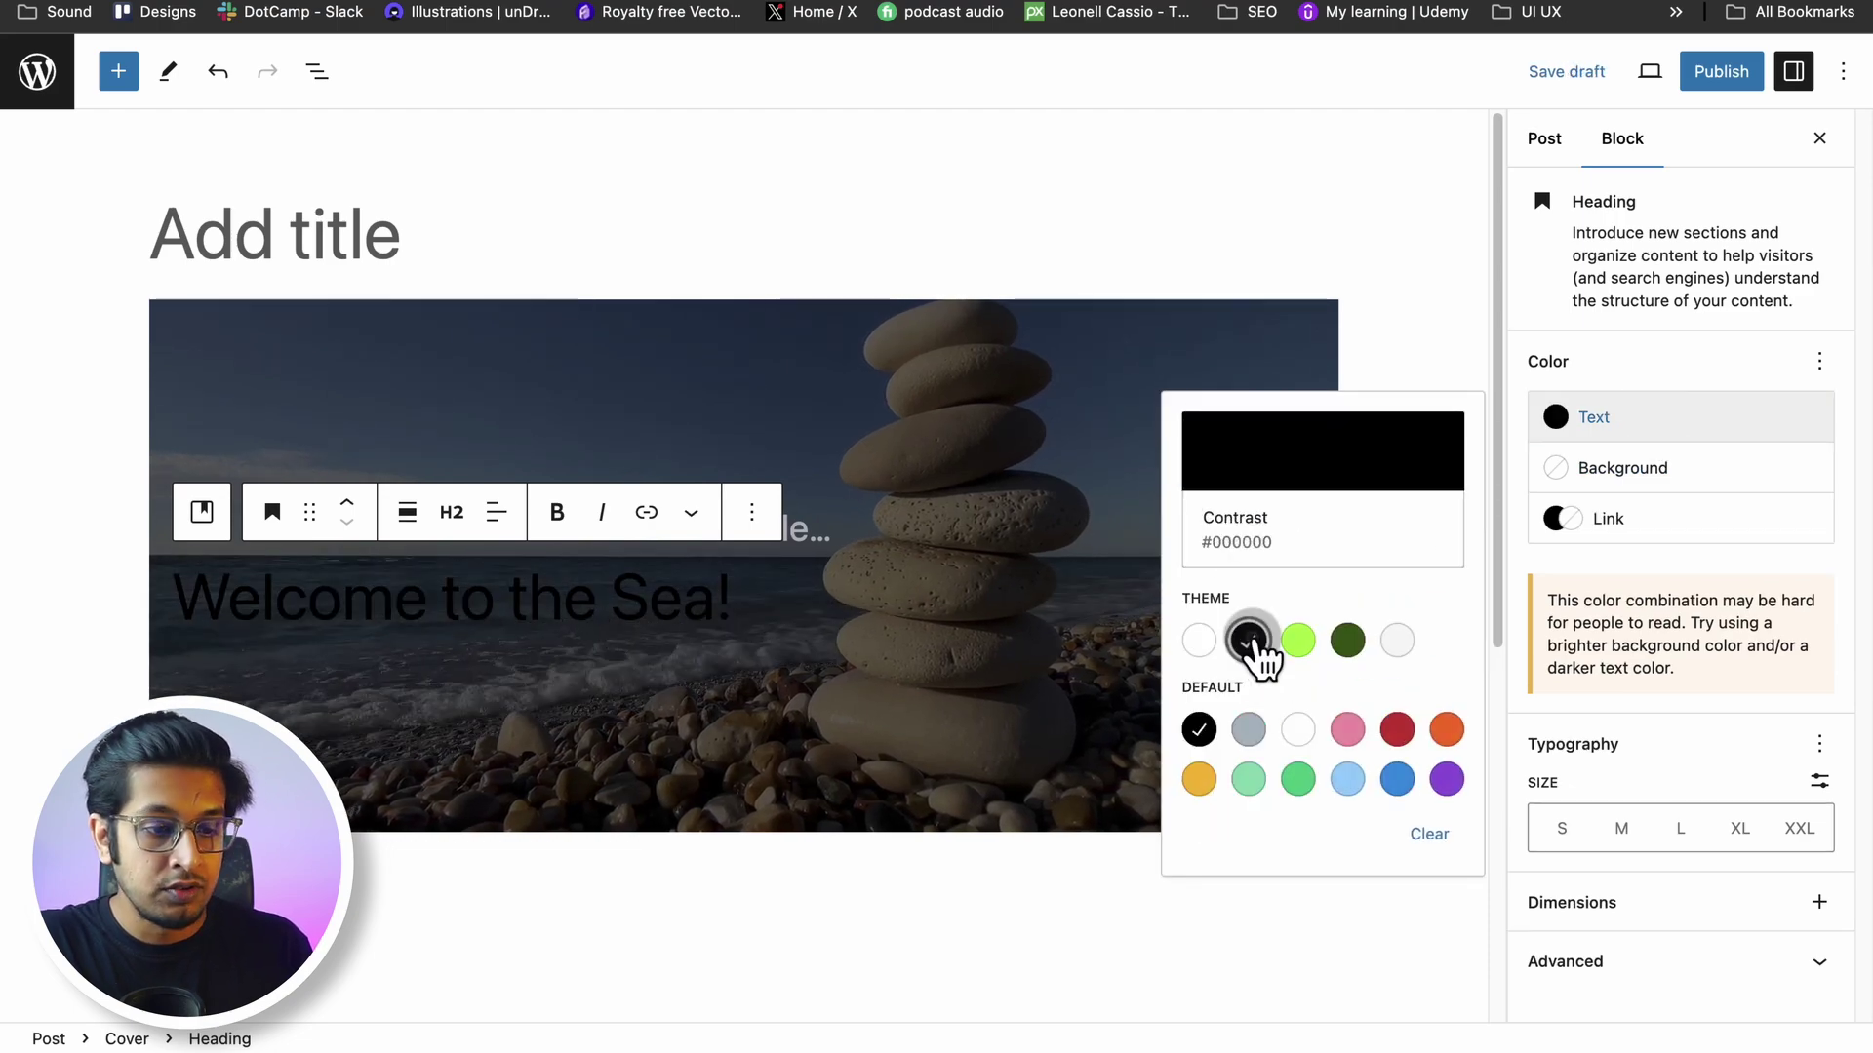
{"action": "left_click", "coordinate": [1202, 650]}
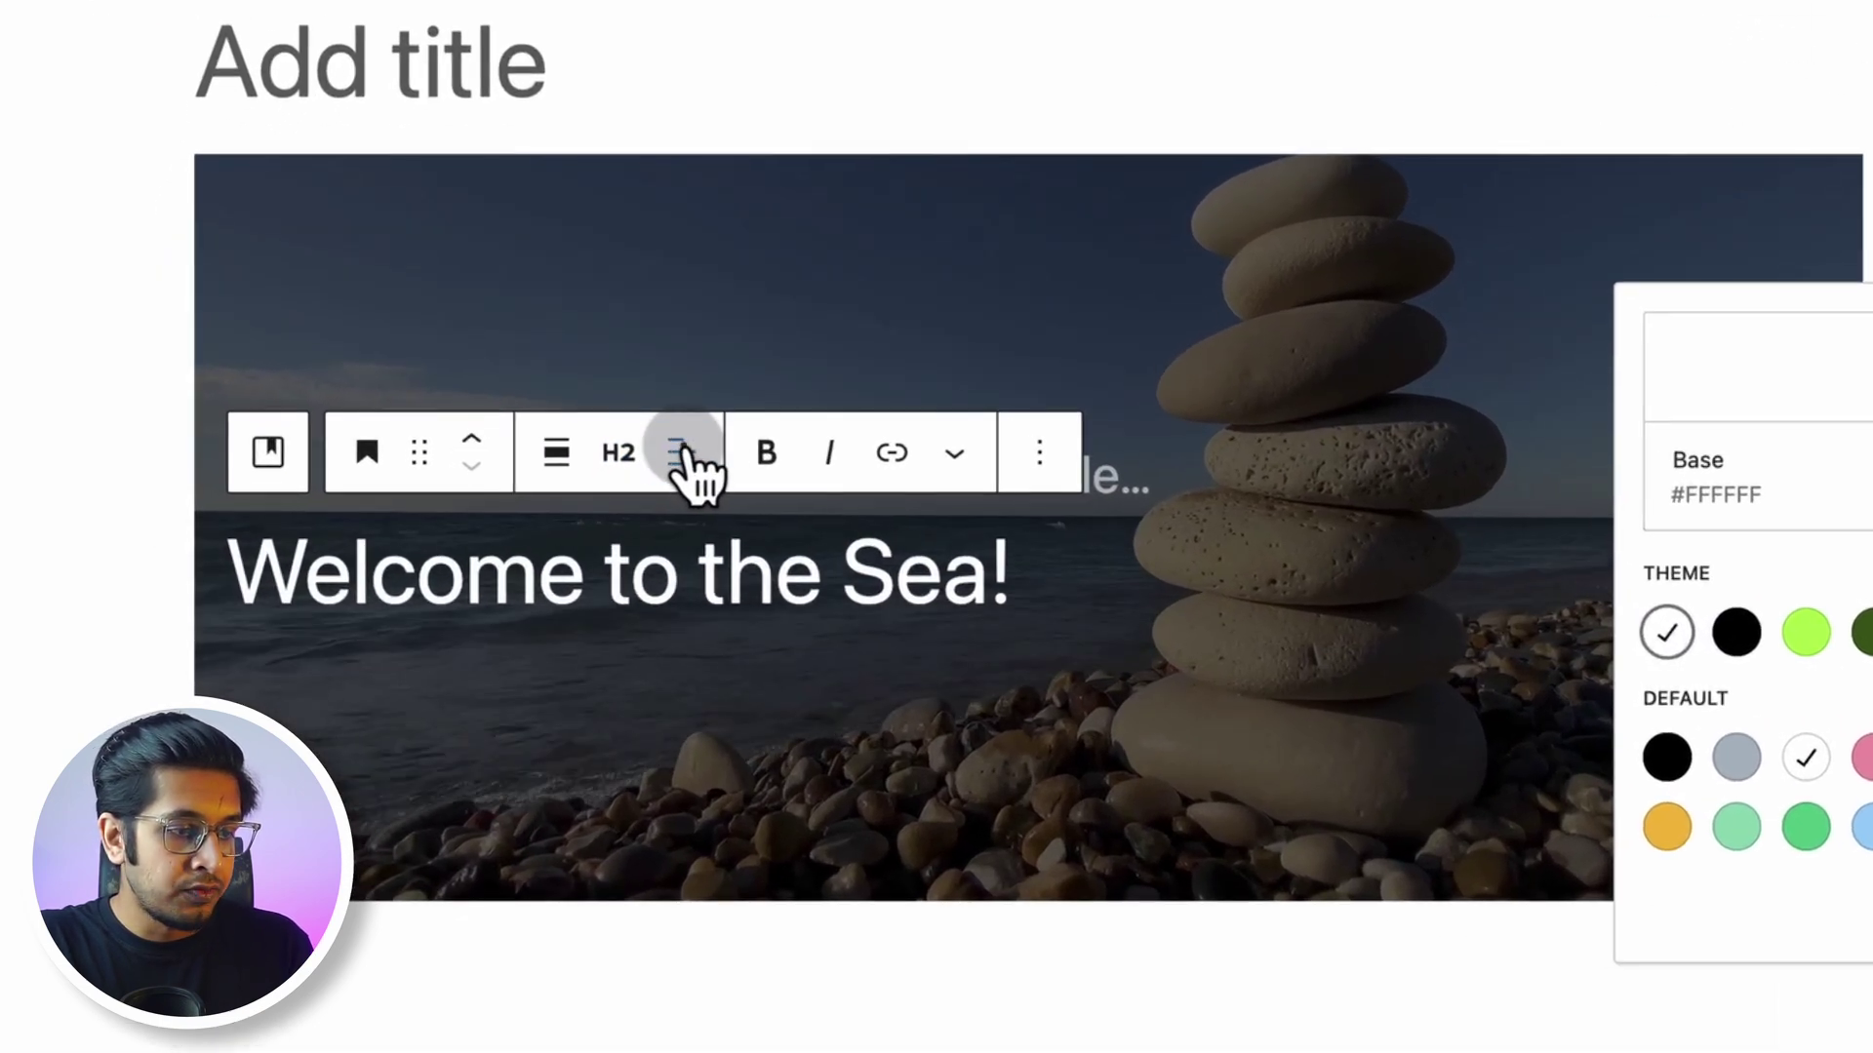
Centre-align the heading text and reselect the whole Cover block
{"action": "left_click", "coordinate": [688, 459]}
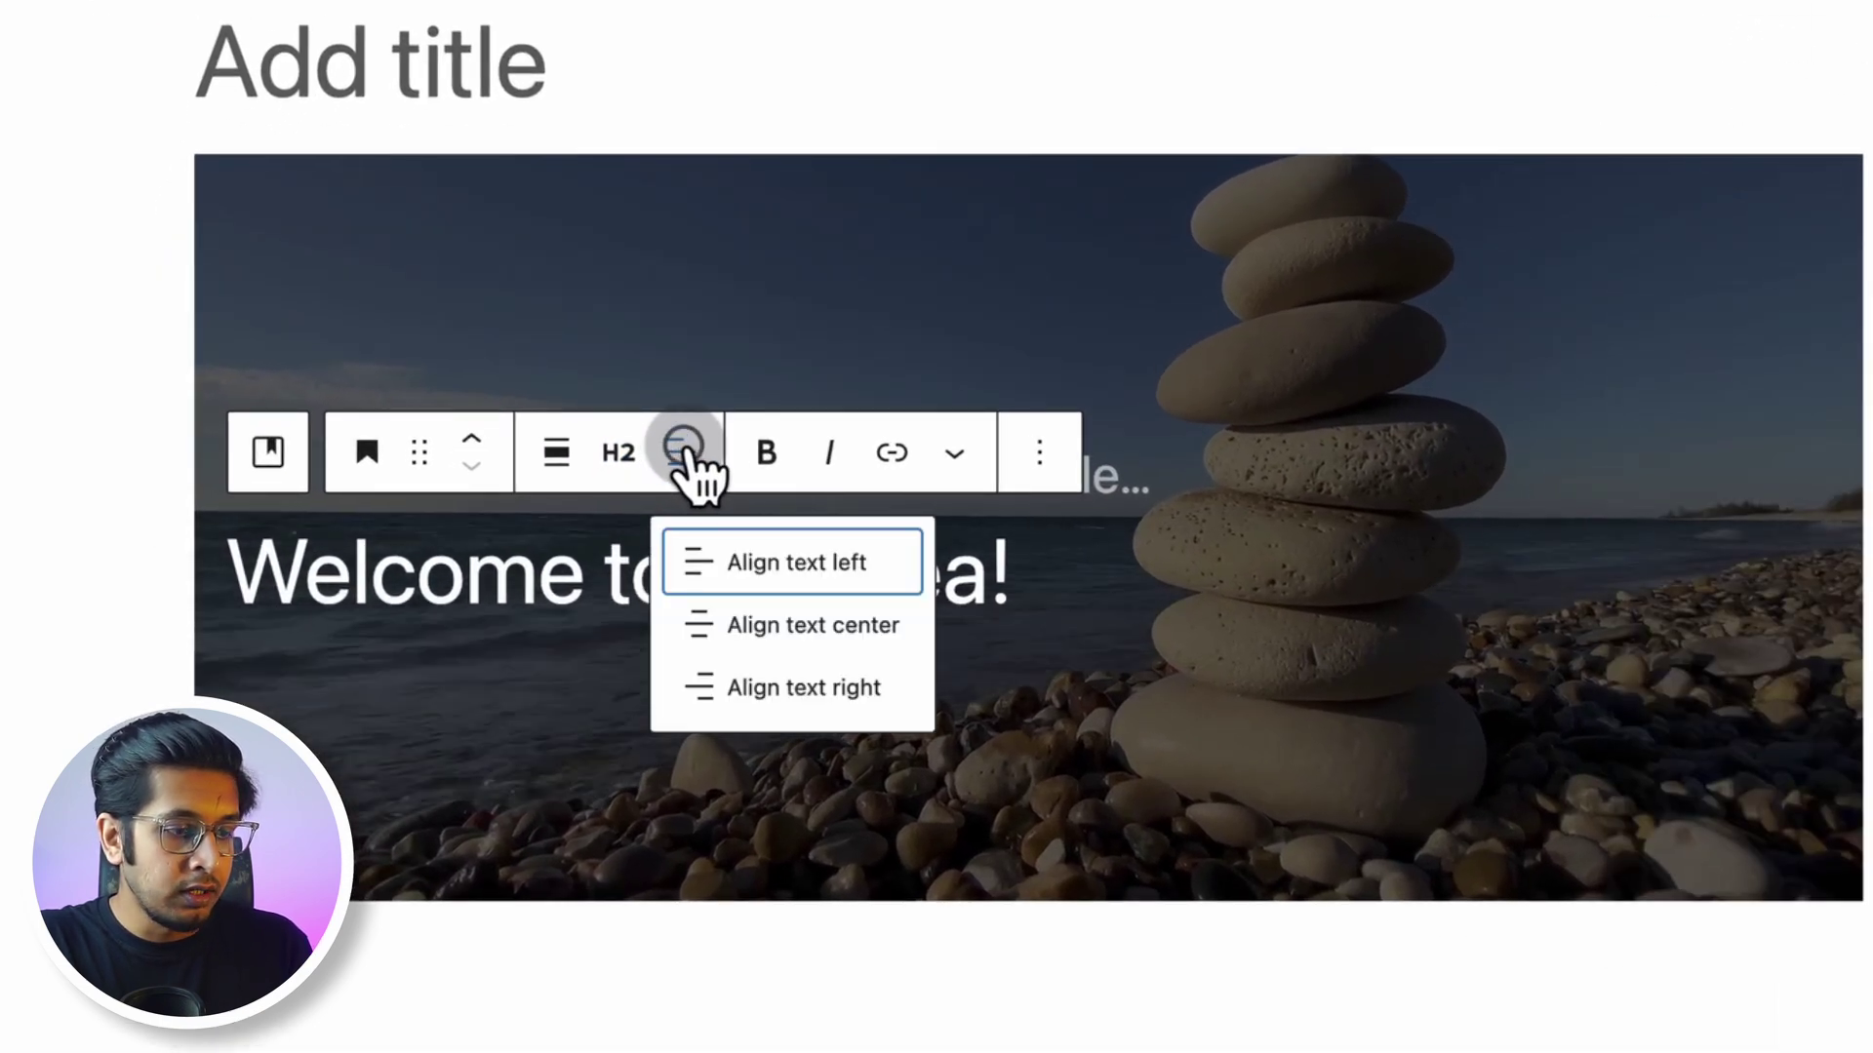
{"action": "left_click", "coordinate": [769, 630]}
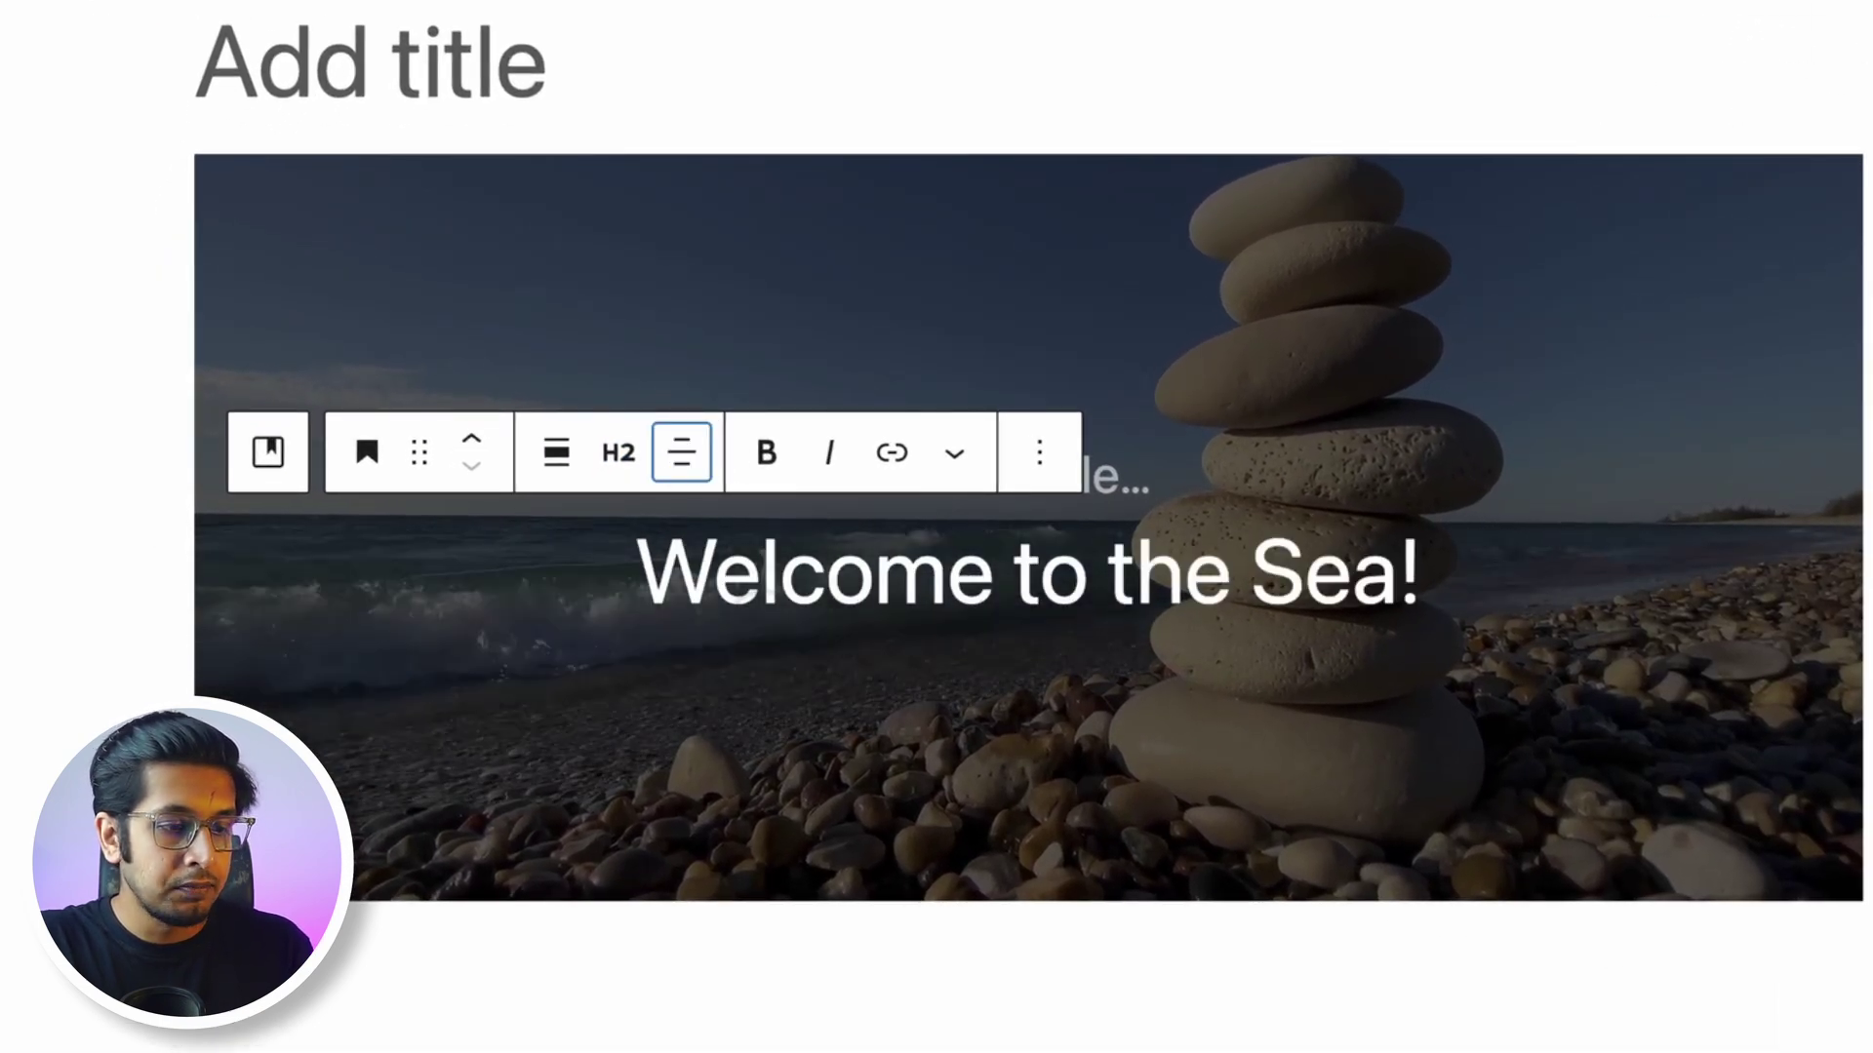
{"action": "left_click", "coordinate": [1149, 711]}
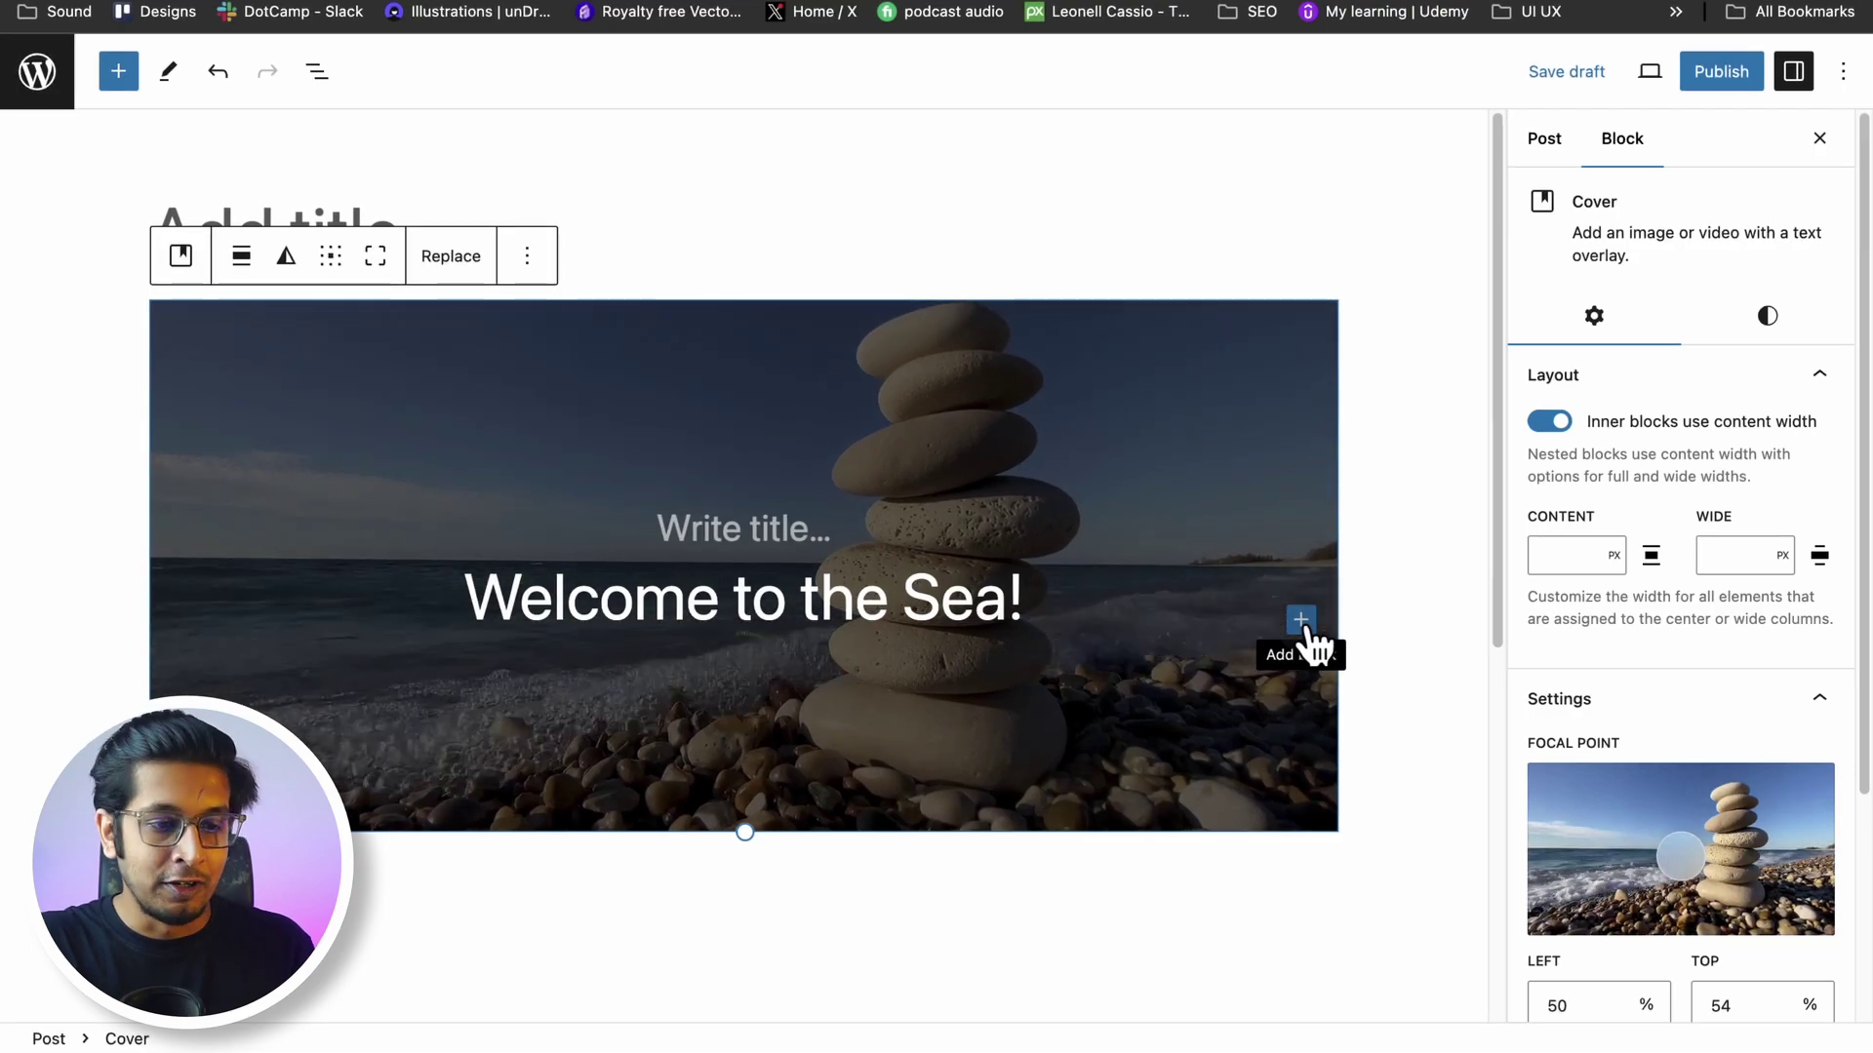
Insert a Button (Improved) block inside the Cover and label it 'Book Now'
{"action": "left_click", "coordinate": [1303, 625]}
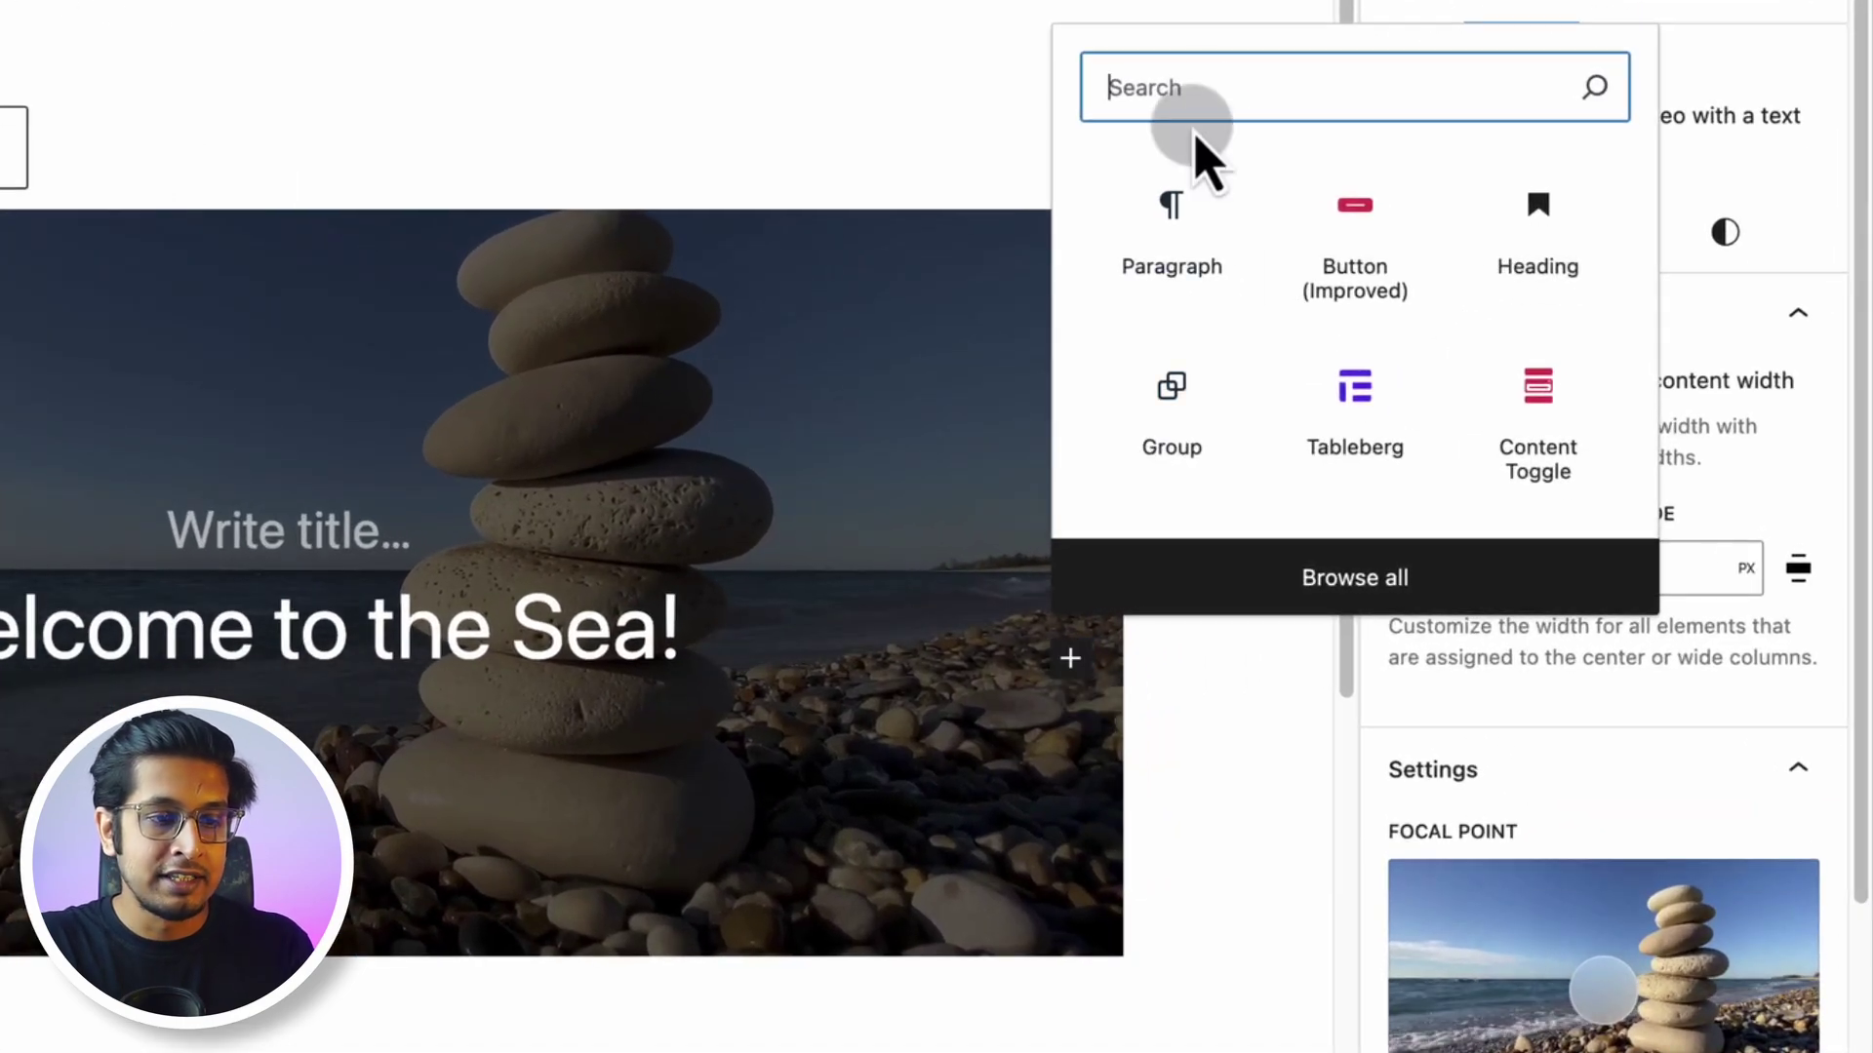
{"action": "left_click", "coordinate": [1371, 234]}
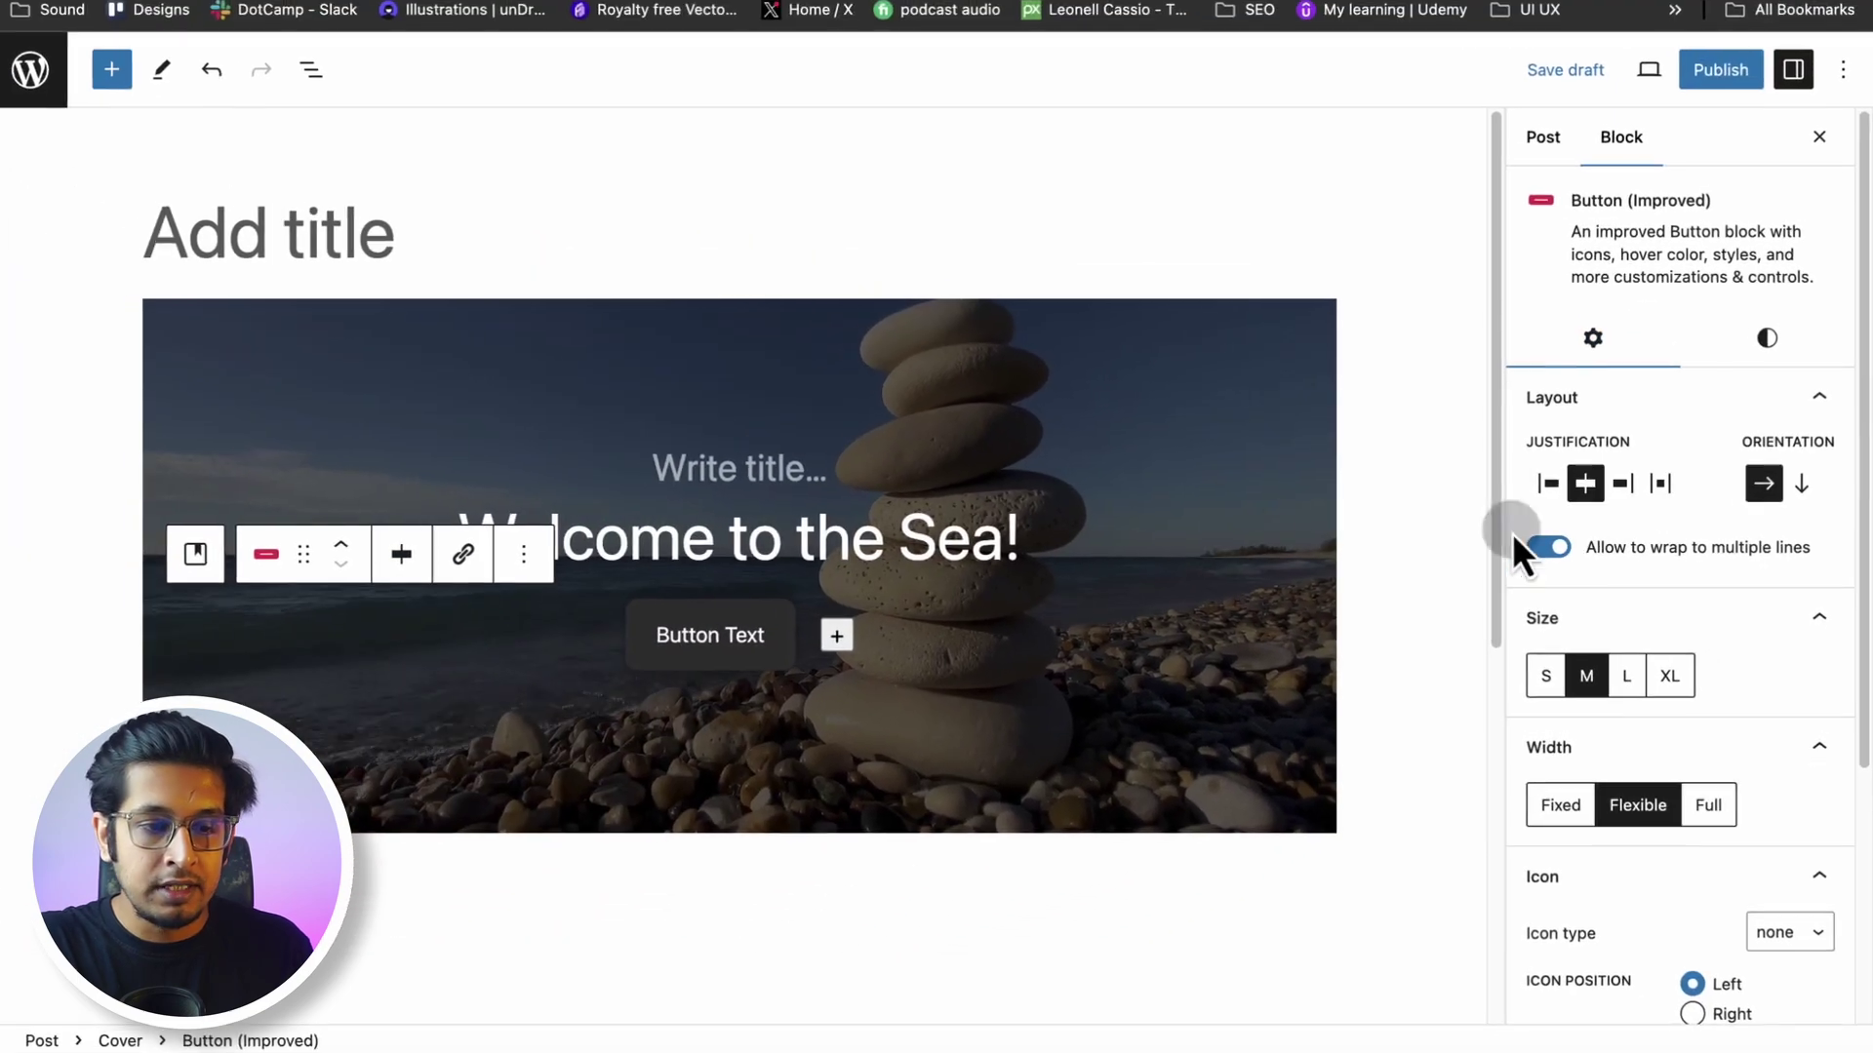
{"action": "left_click", "coordinate": [710, 659]}
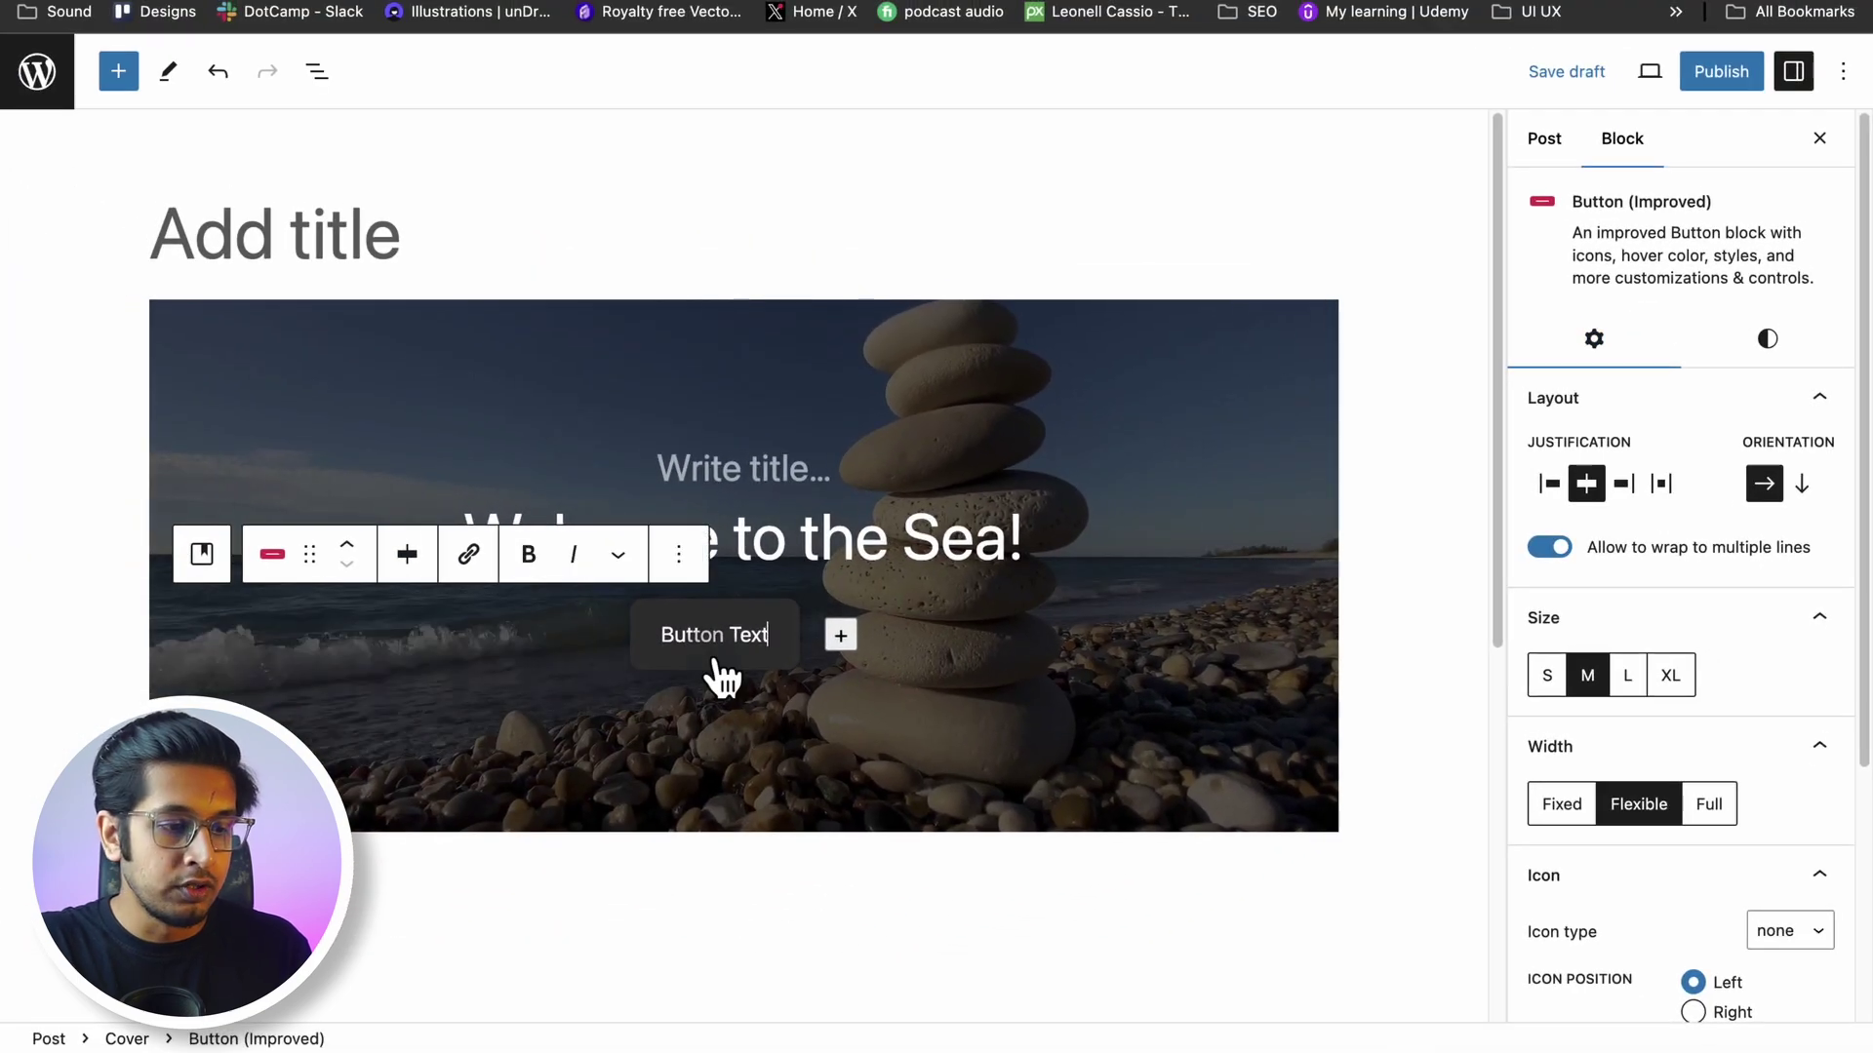
{"action": "triple_click", "coordinate": [740, 642]}
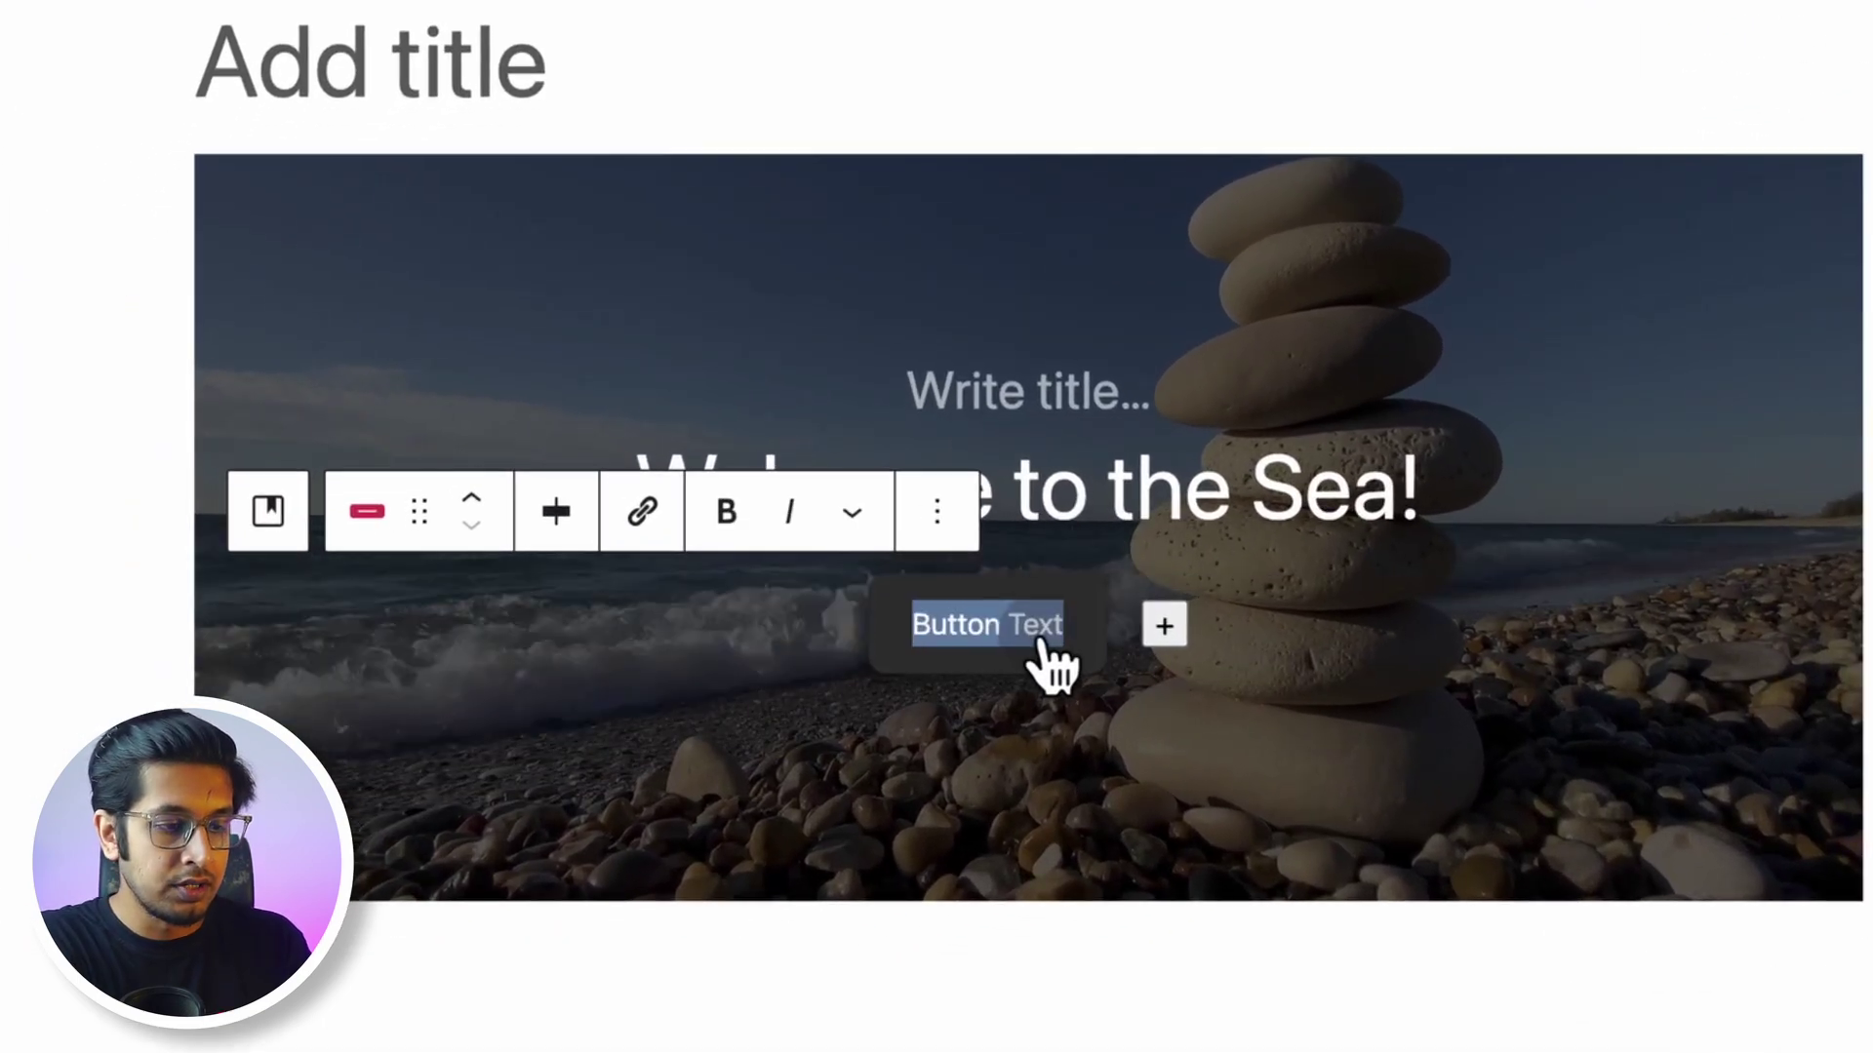
{"action": "type", "text": "Book Now"}
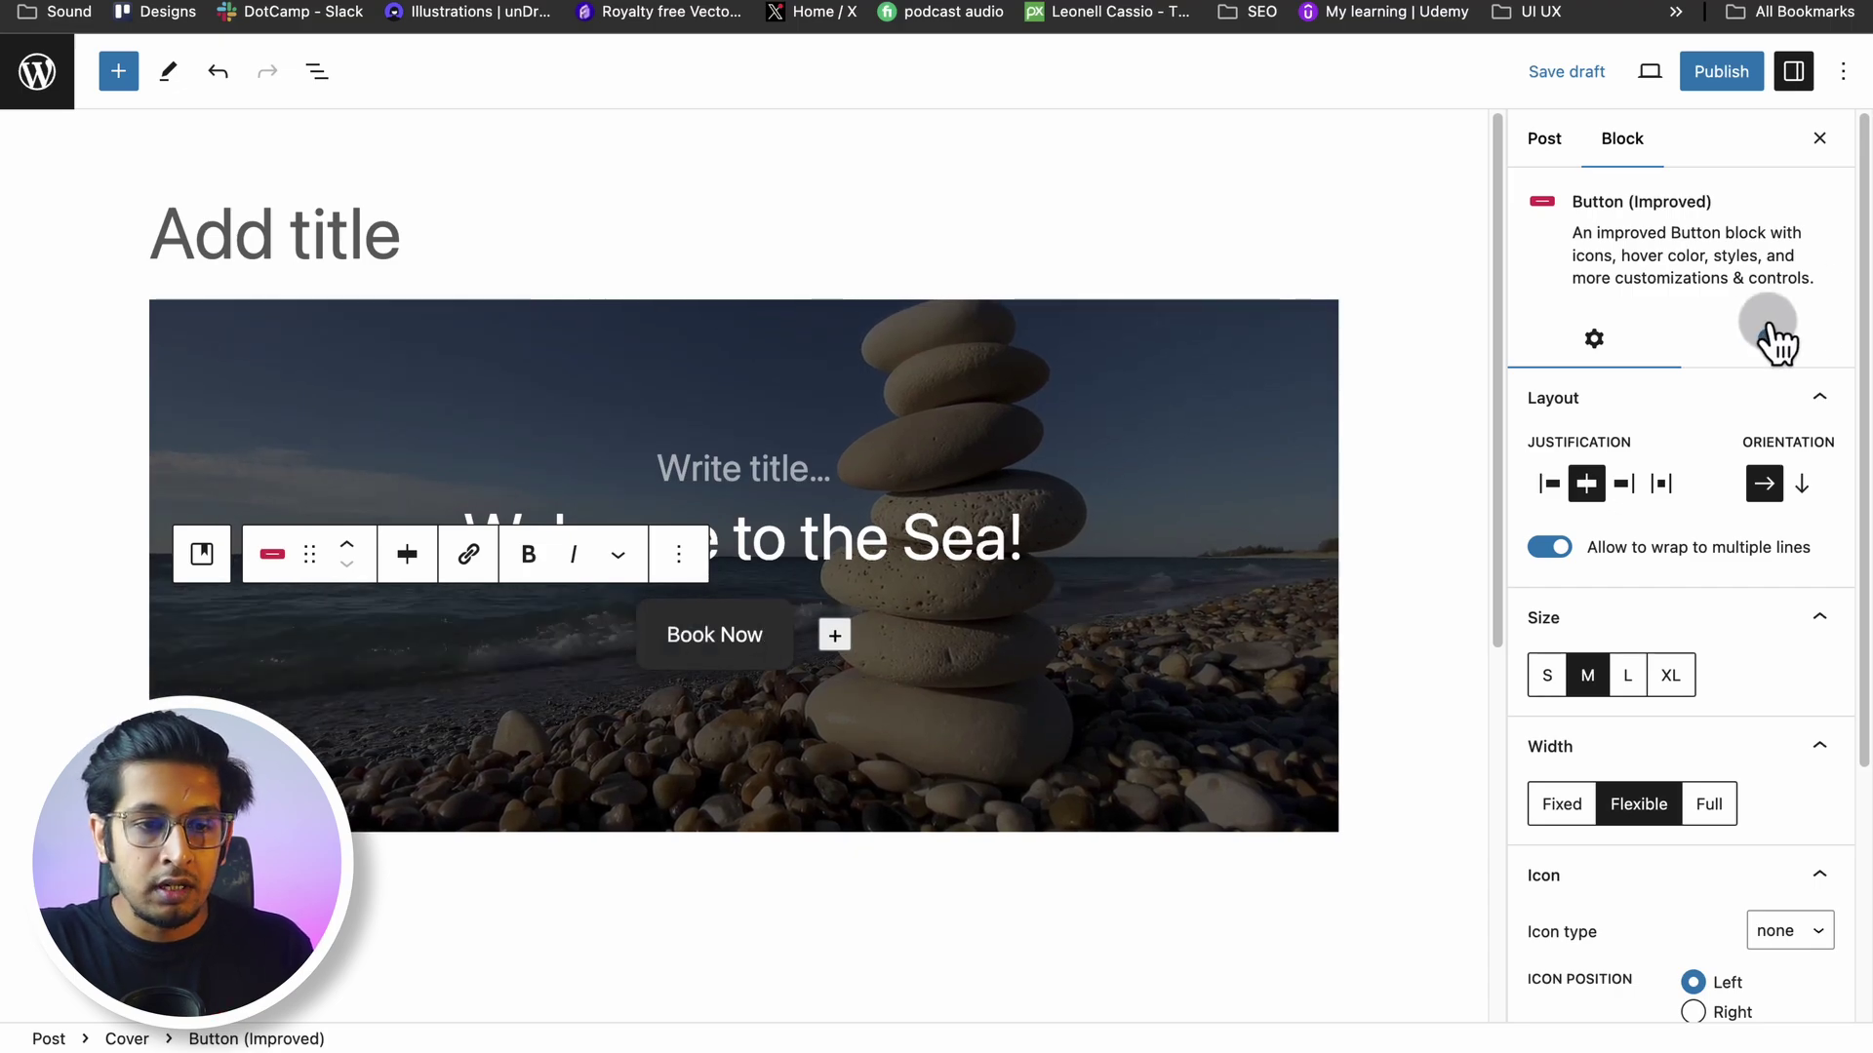
Give the Book Now button a white background with black text
{"action": "left_click", "coordinate": [1773, 337]}
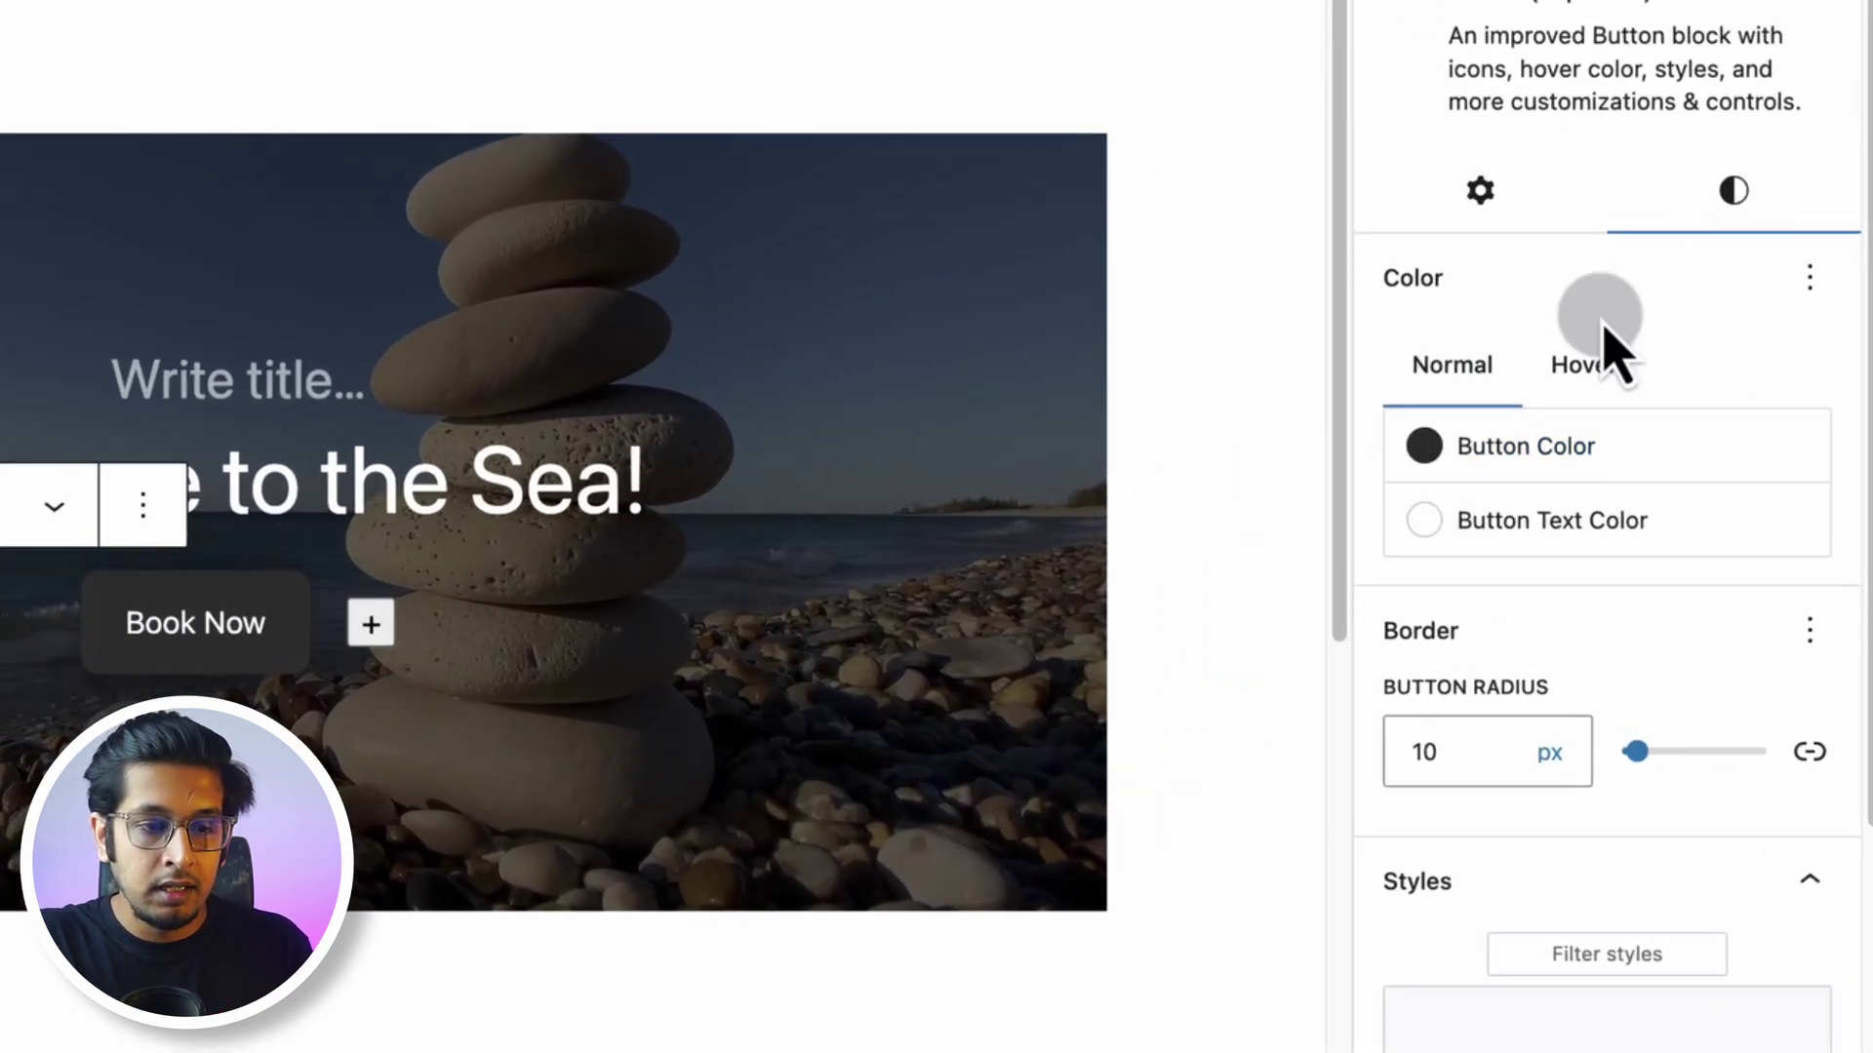
{"action": "left_click", "coordinate": [1424, 446]}
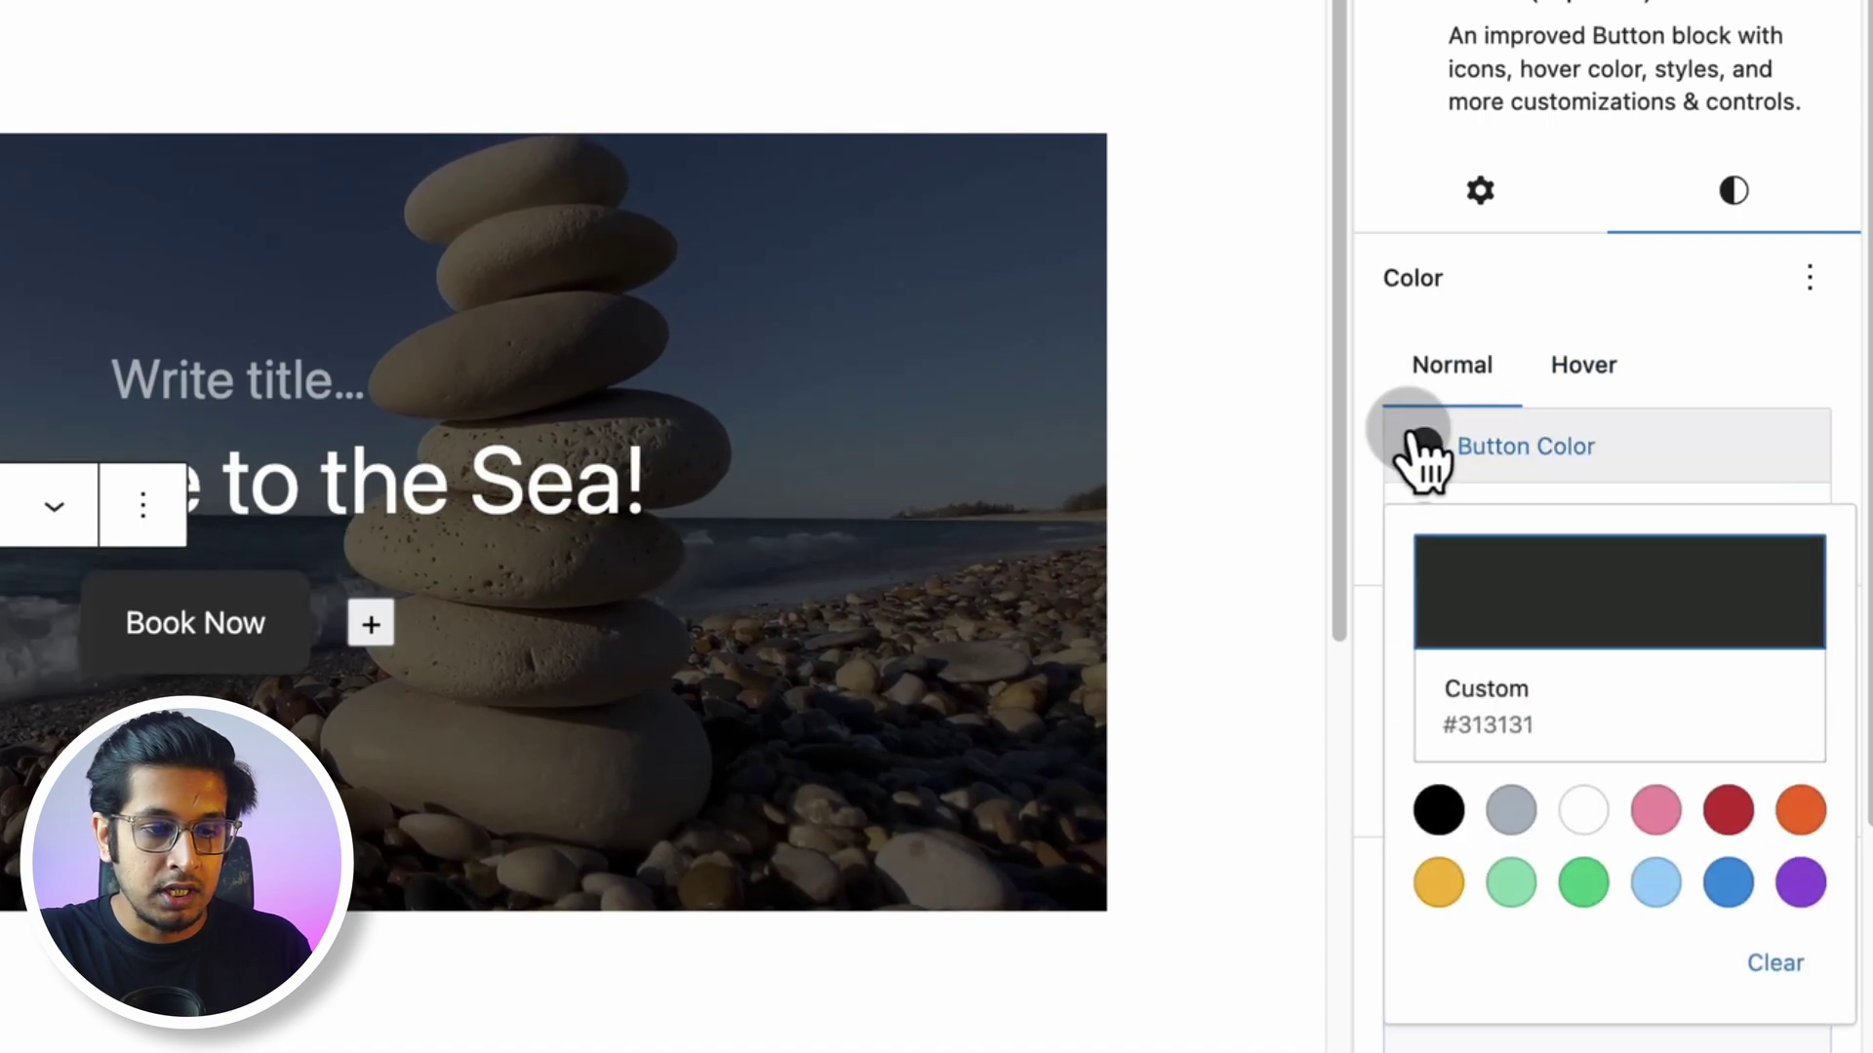
{"action": "left_click", "coordinate": [1583, 812]}
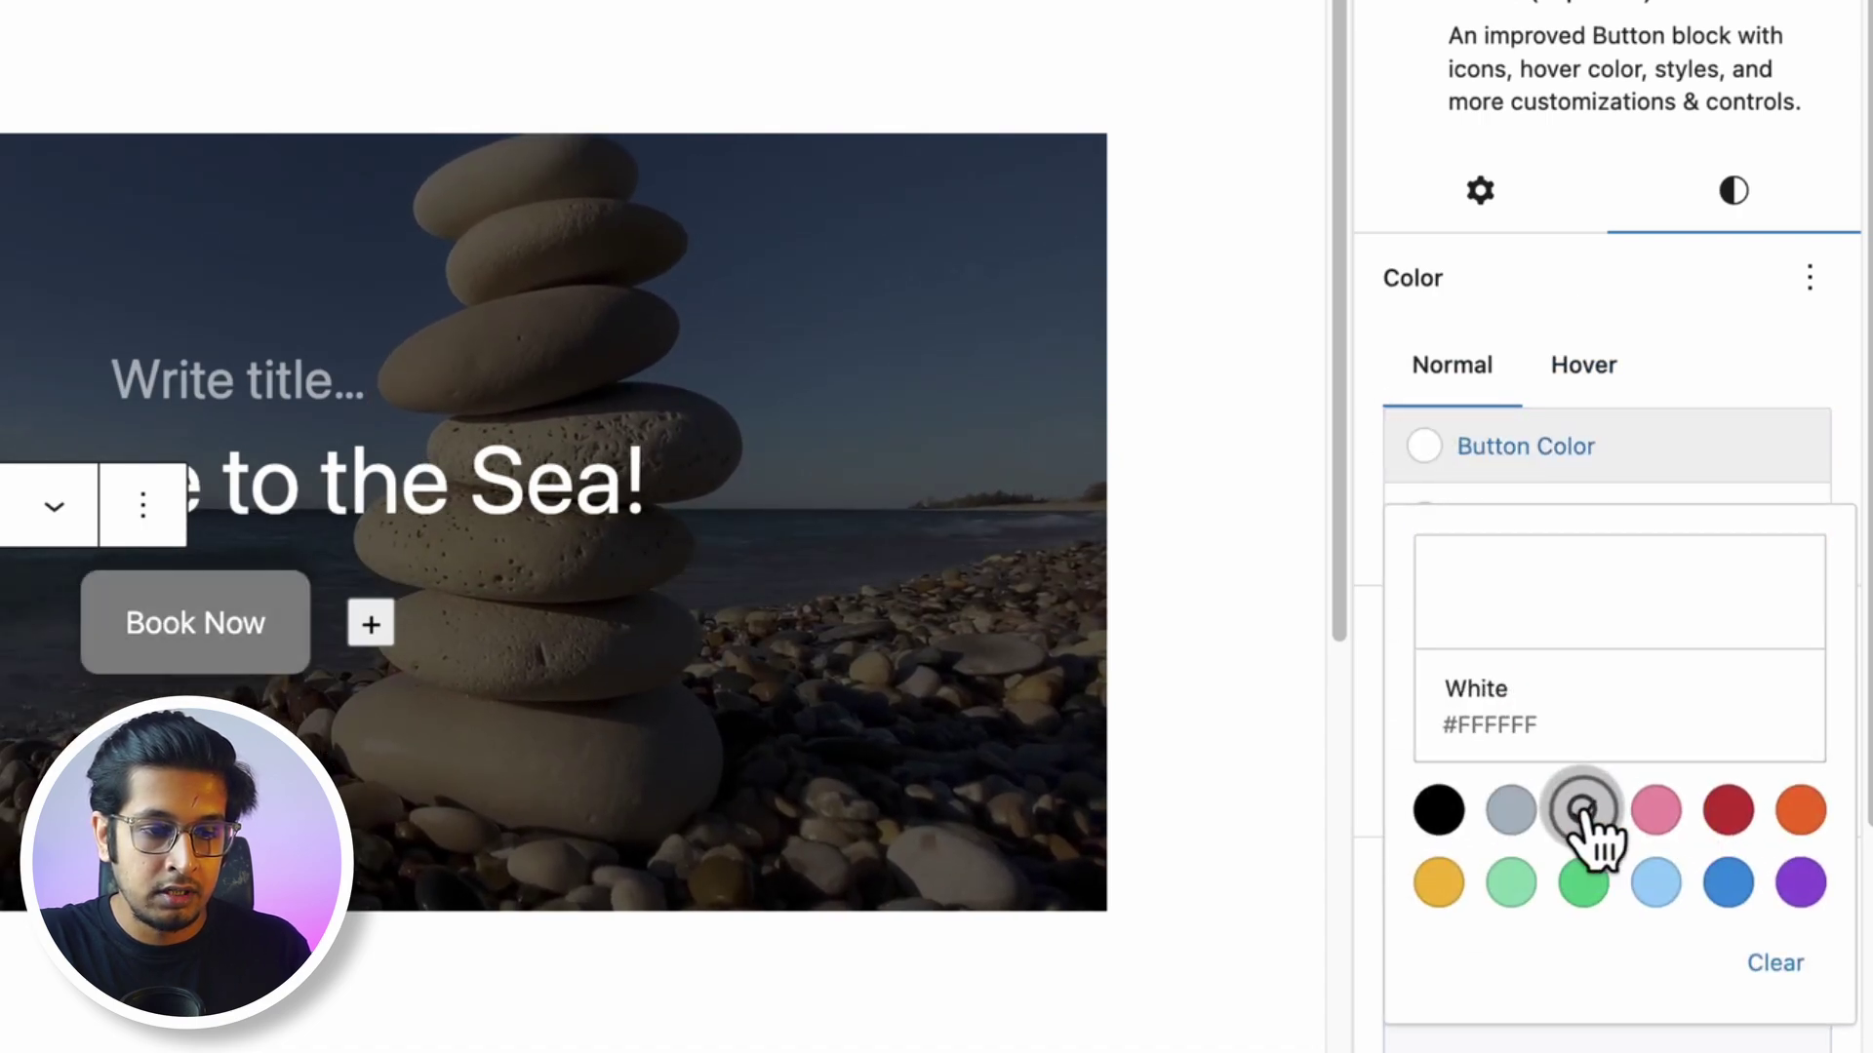
{"action": "left_click", "coordinate": [1669, 449]}
{"action": "left_click", "coordinate": [1426, 518]}
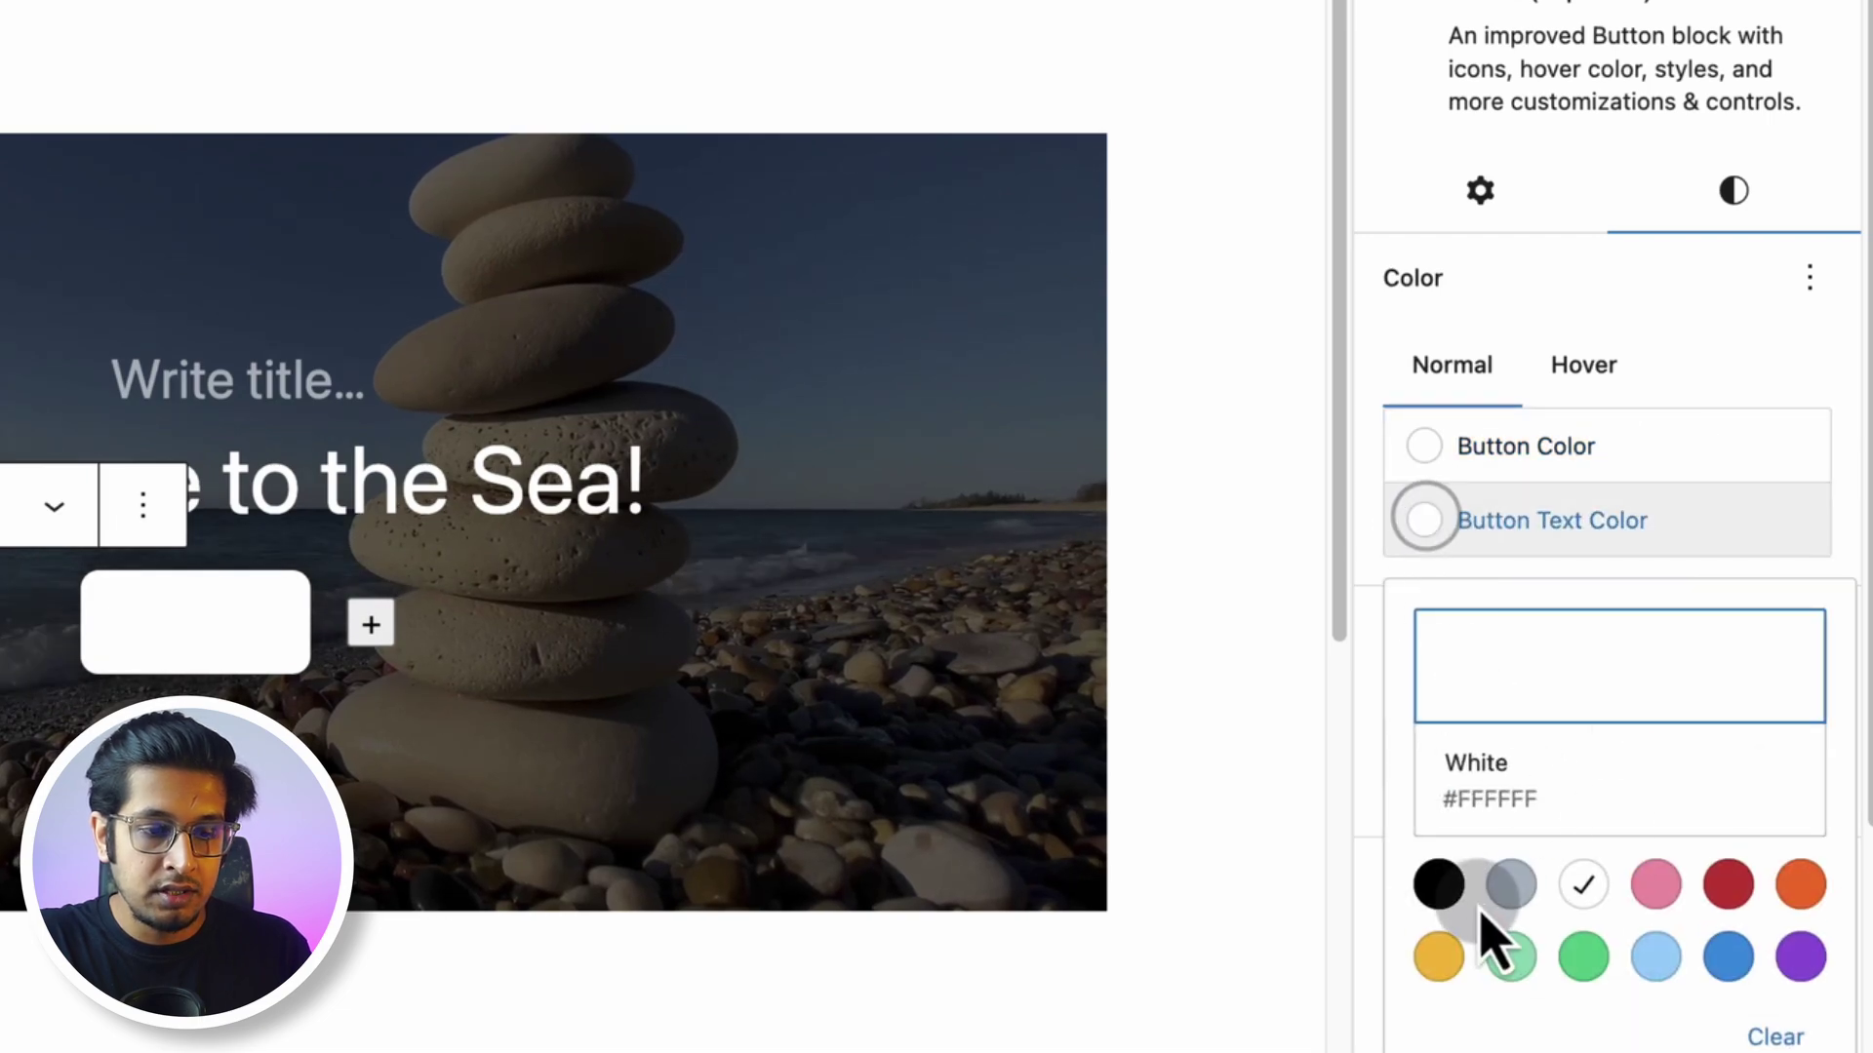
{"action": "left_click", "coordinate": [1444, 889]}
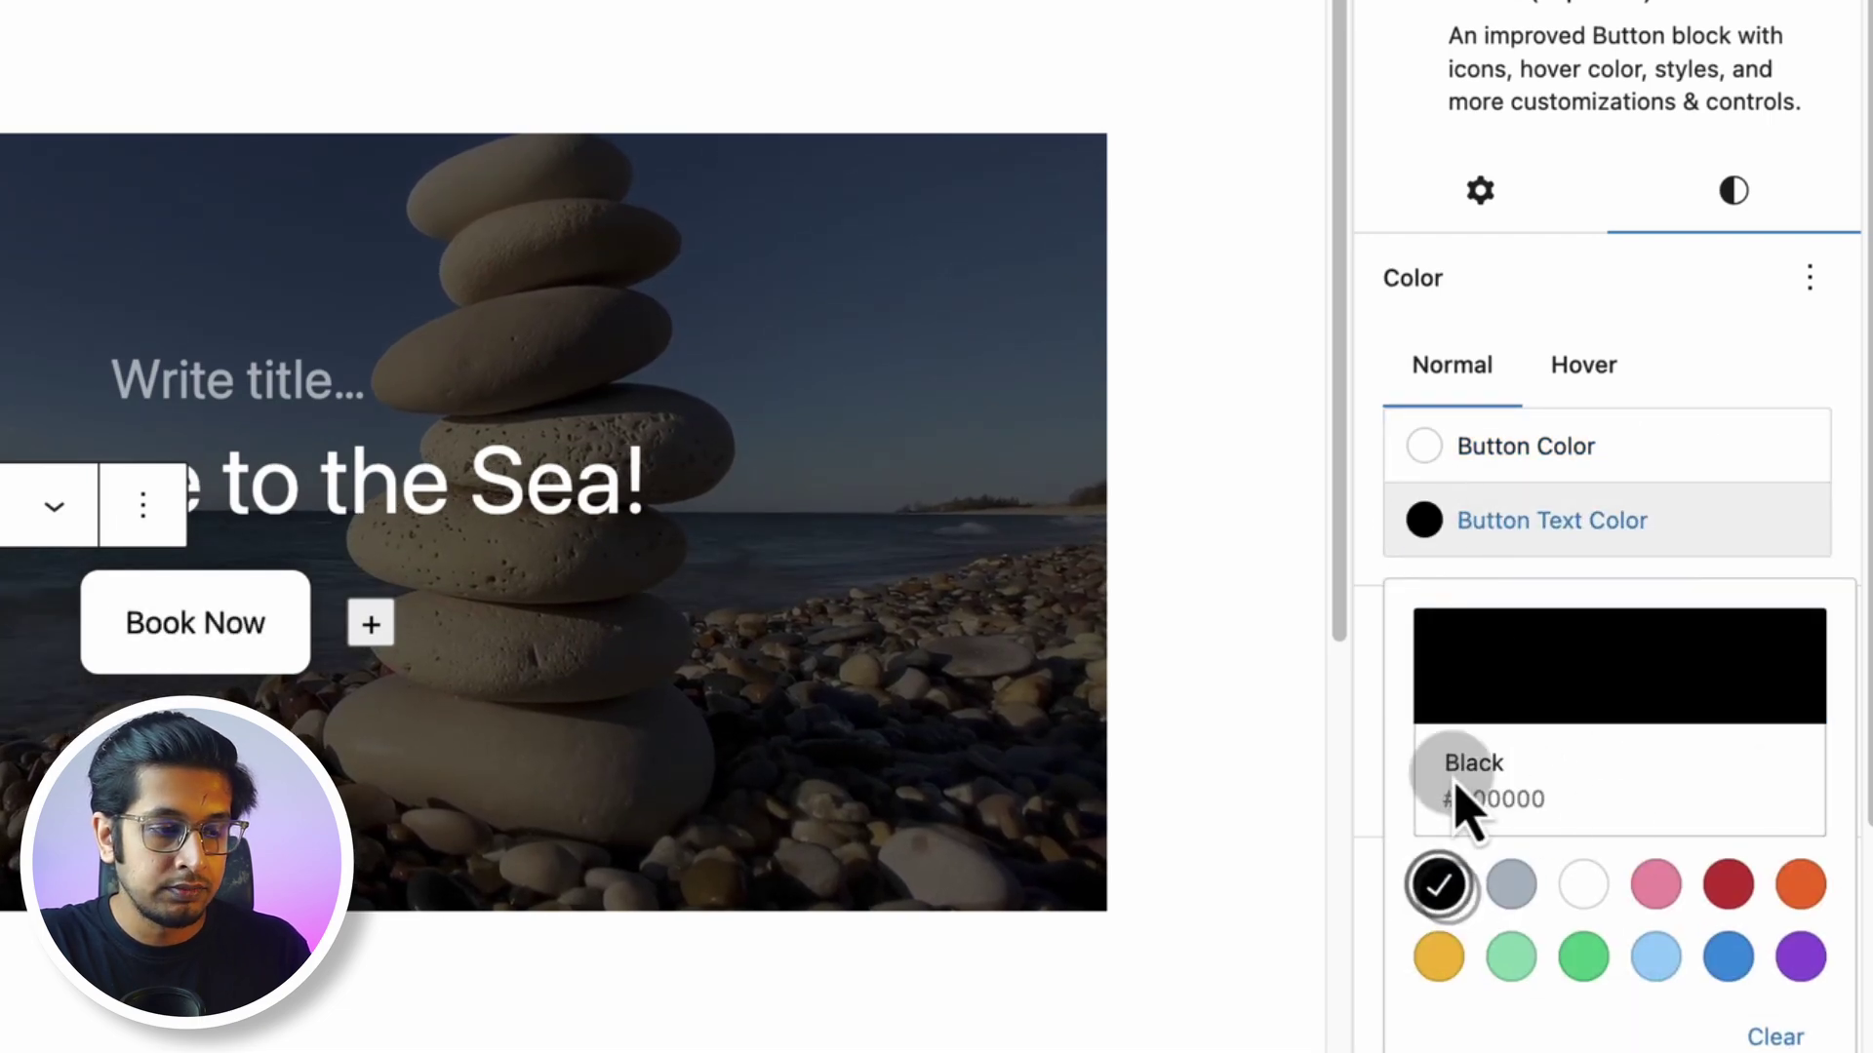
{"action": "left_click", "coordinate": [1748, 322]}
Set the button's hover colour to Pale cyan blue and its radius to 59 px
{"action": "left_click", "coordinate": [1585, 376]}
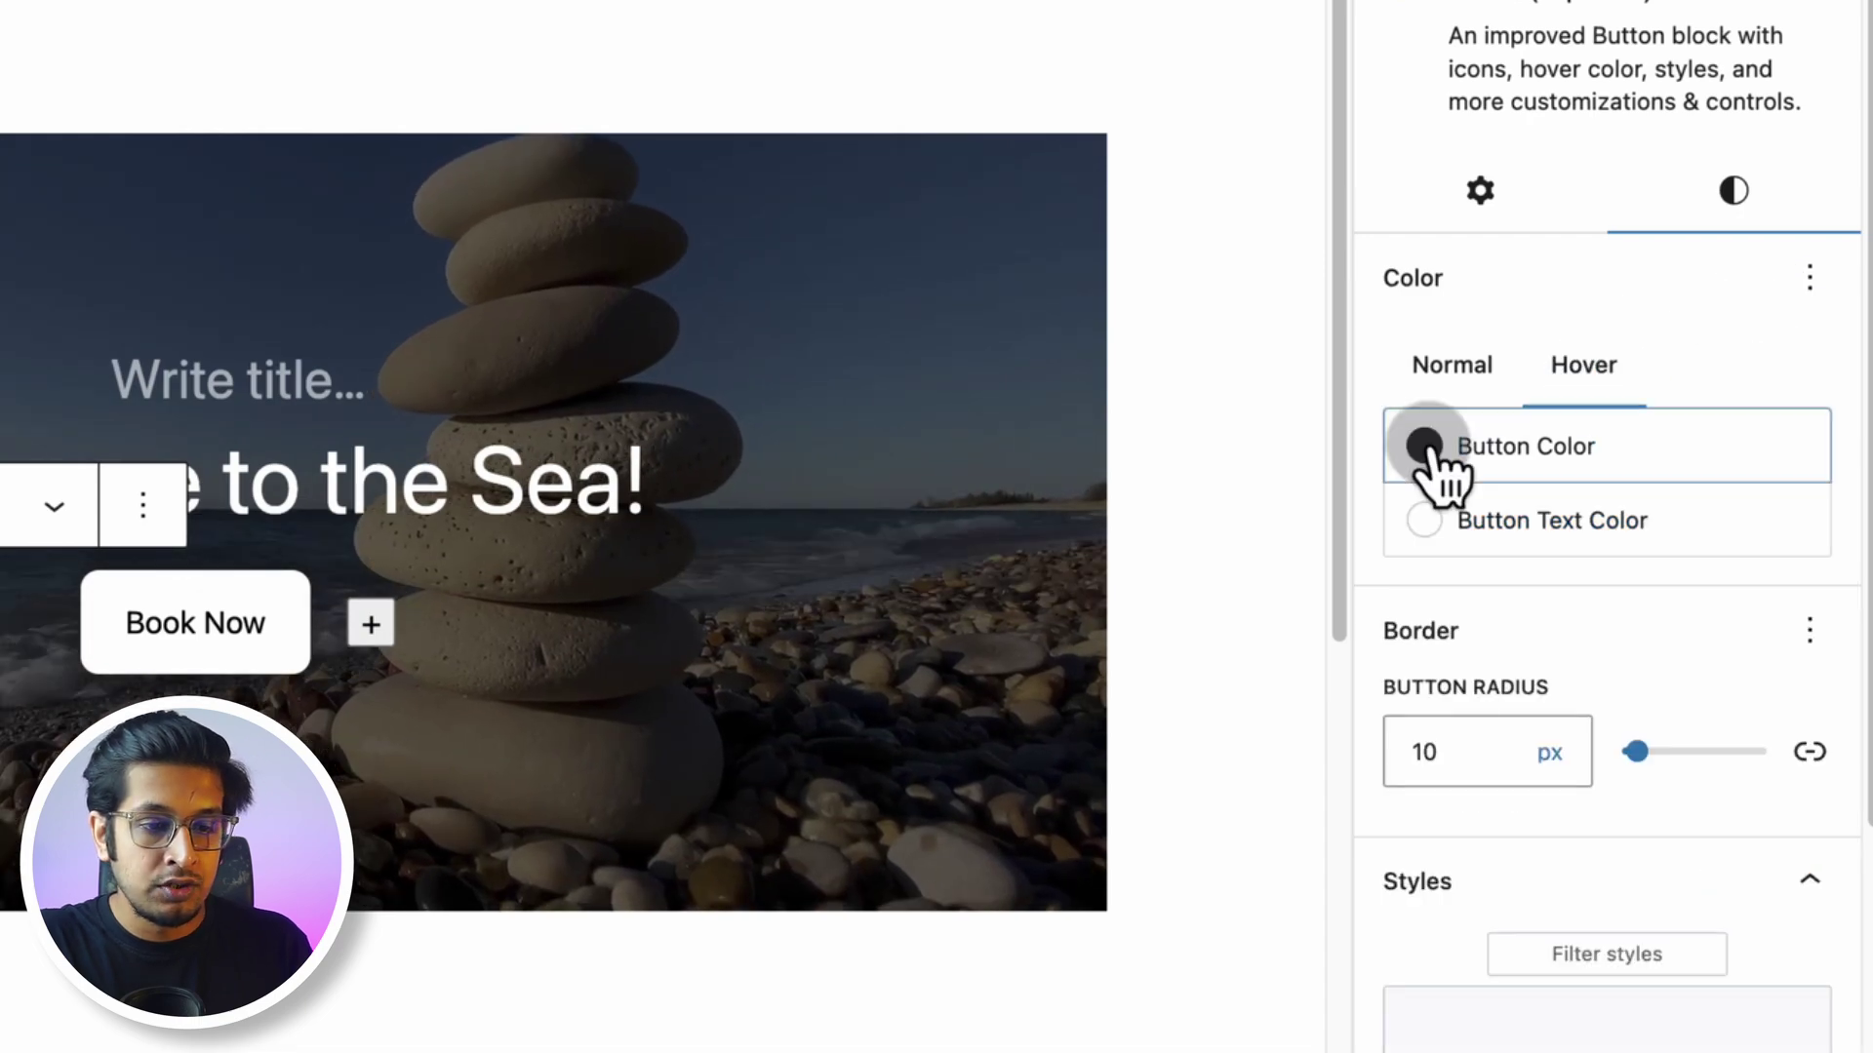
{"action": "left_click", "coordinate": [1422, 441]}
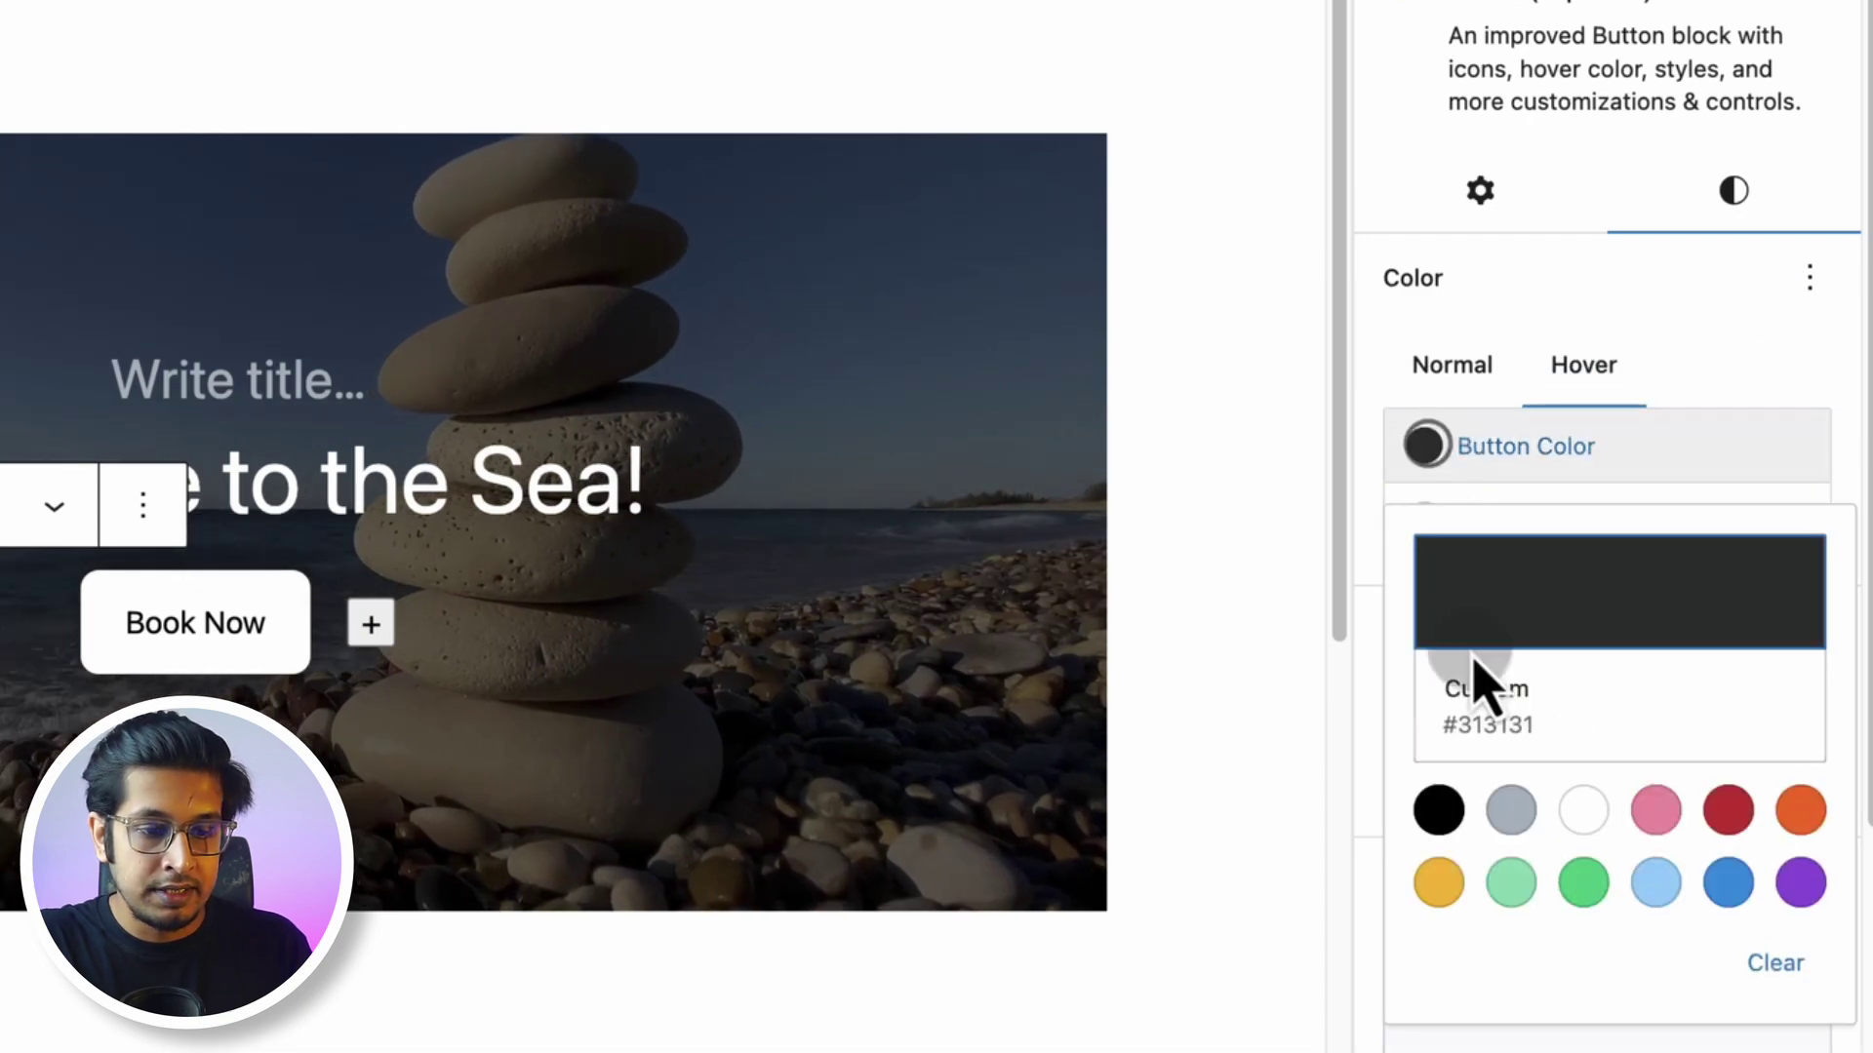
{"action": "left_click", "coordinate": [1655, 883]}
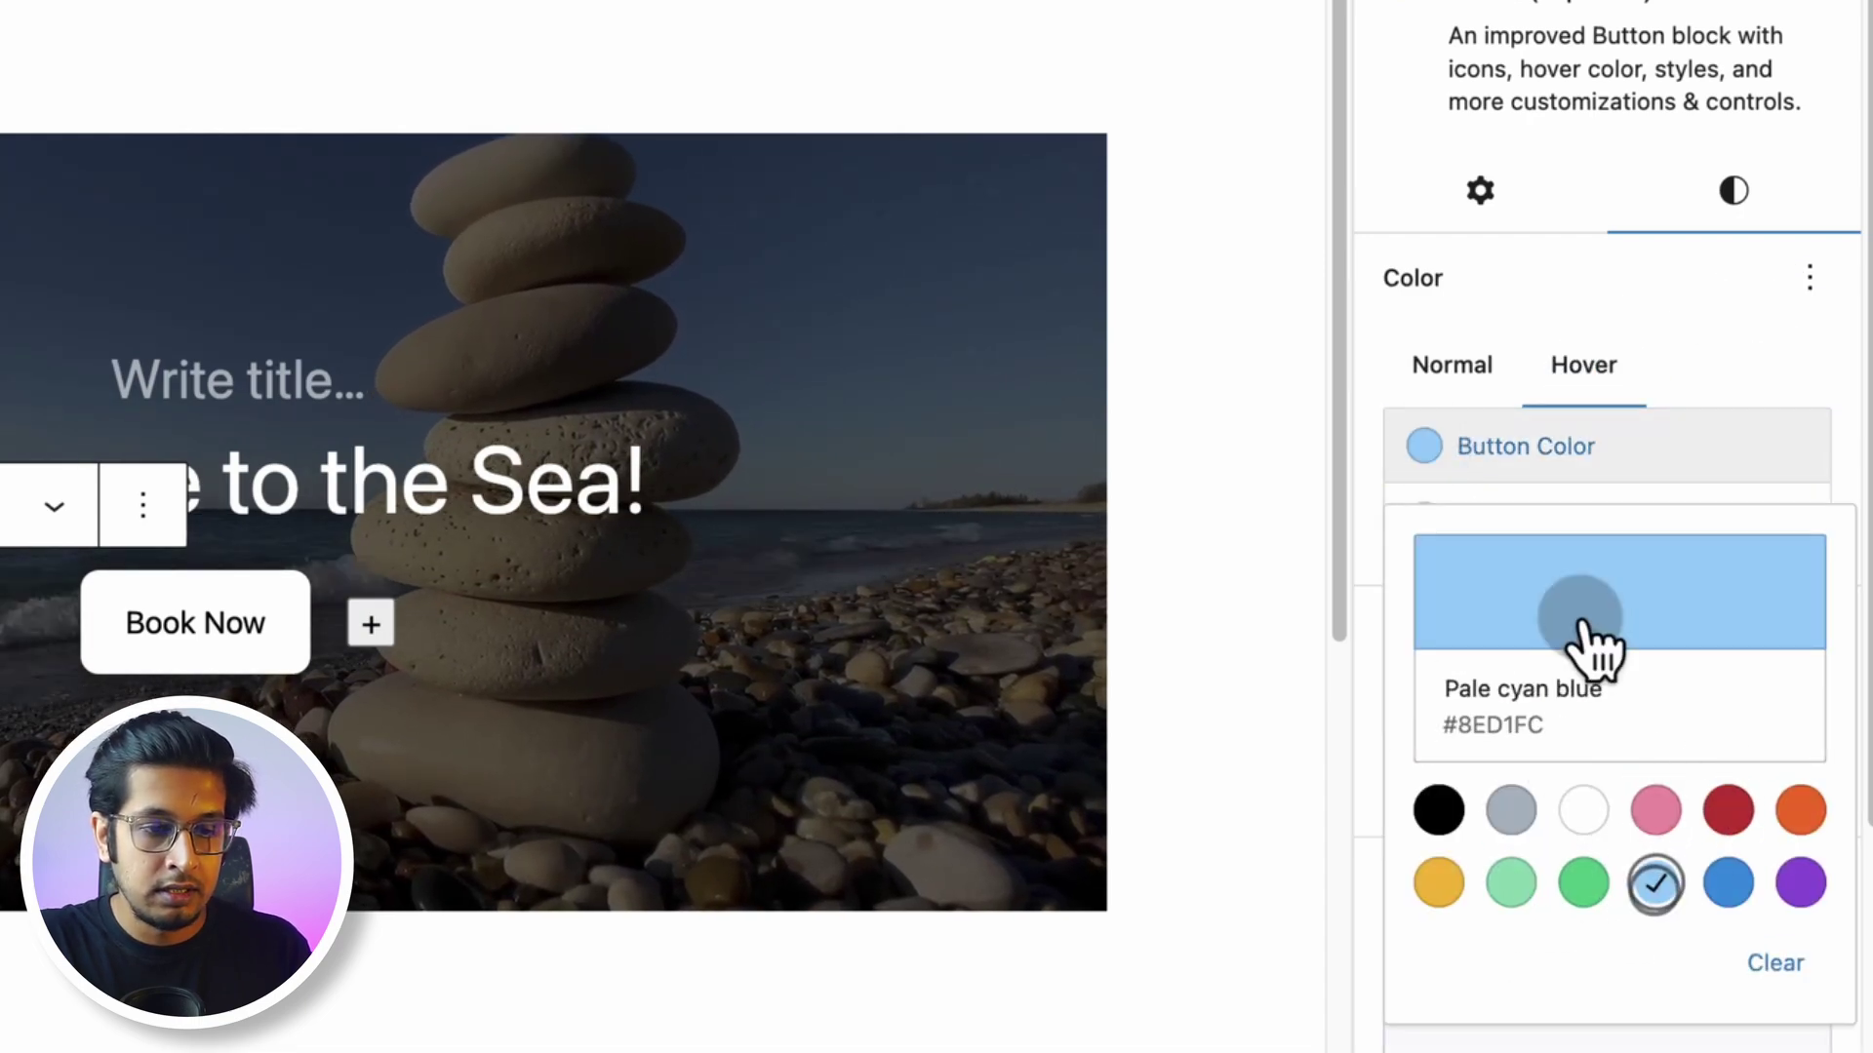
{"action": "left_click", "coordinate": [1683, 439]}
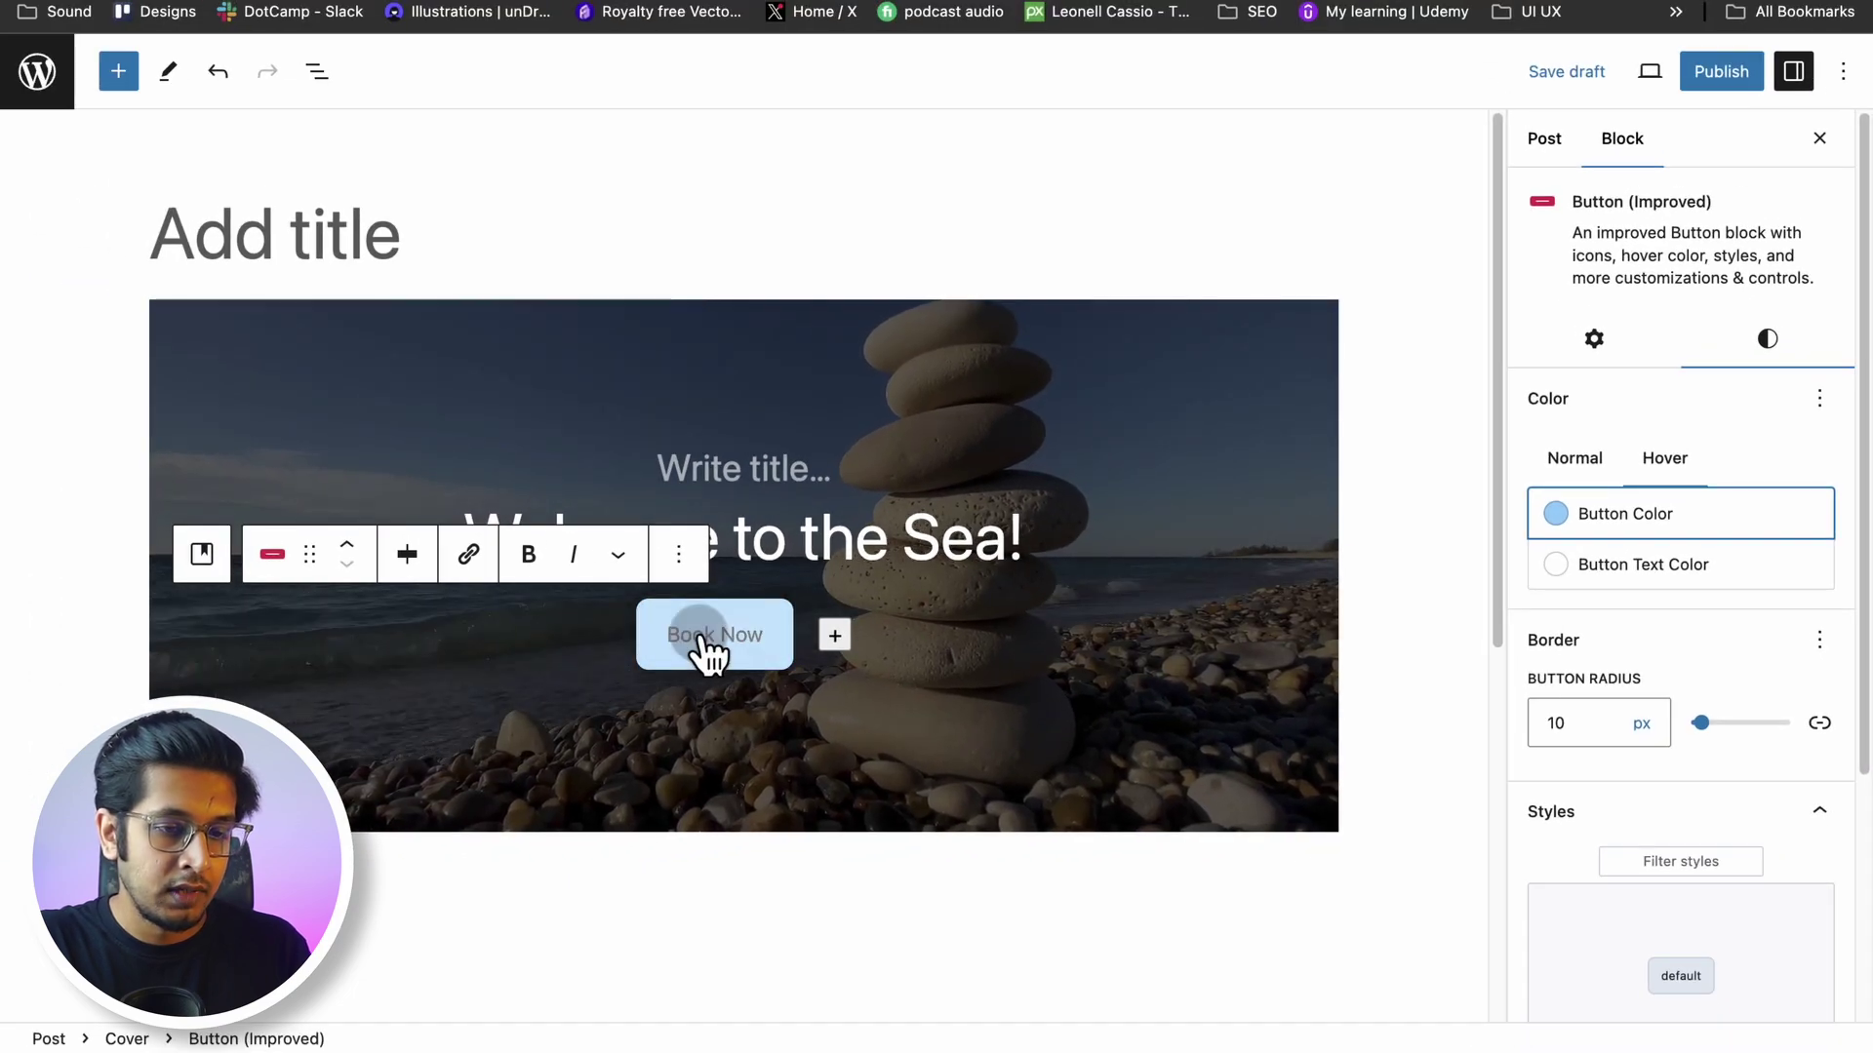
{"action": "left_click_drag", "start_coordinate": [1701, 723], "coordinate": [1714, 794]}
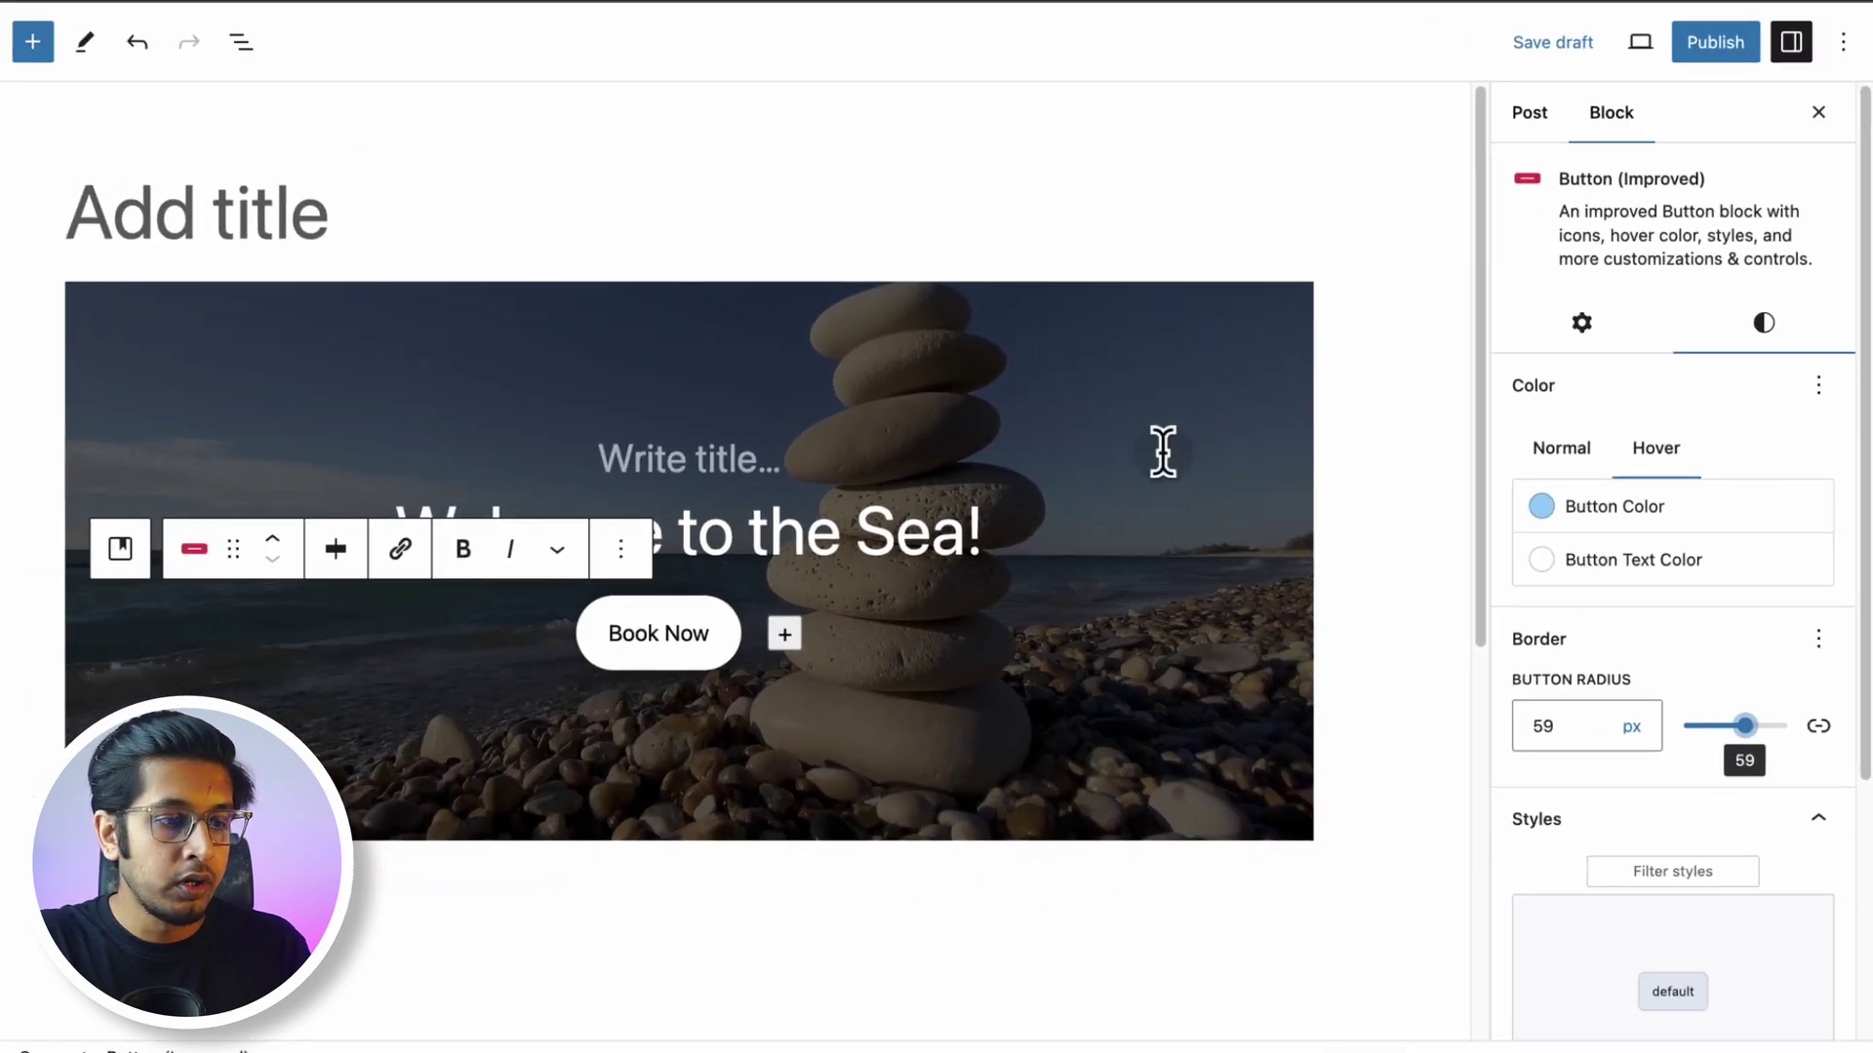
{"action": "left_click", "coordinate": [1162, 452]}
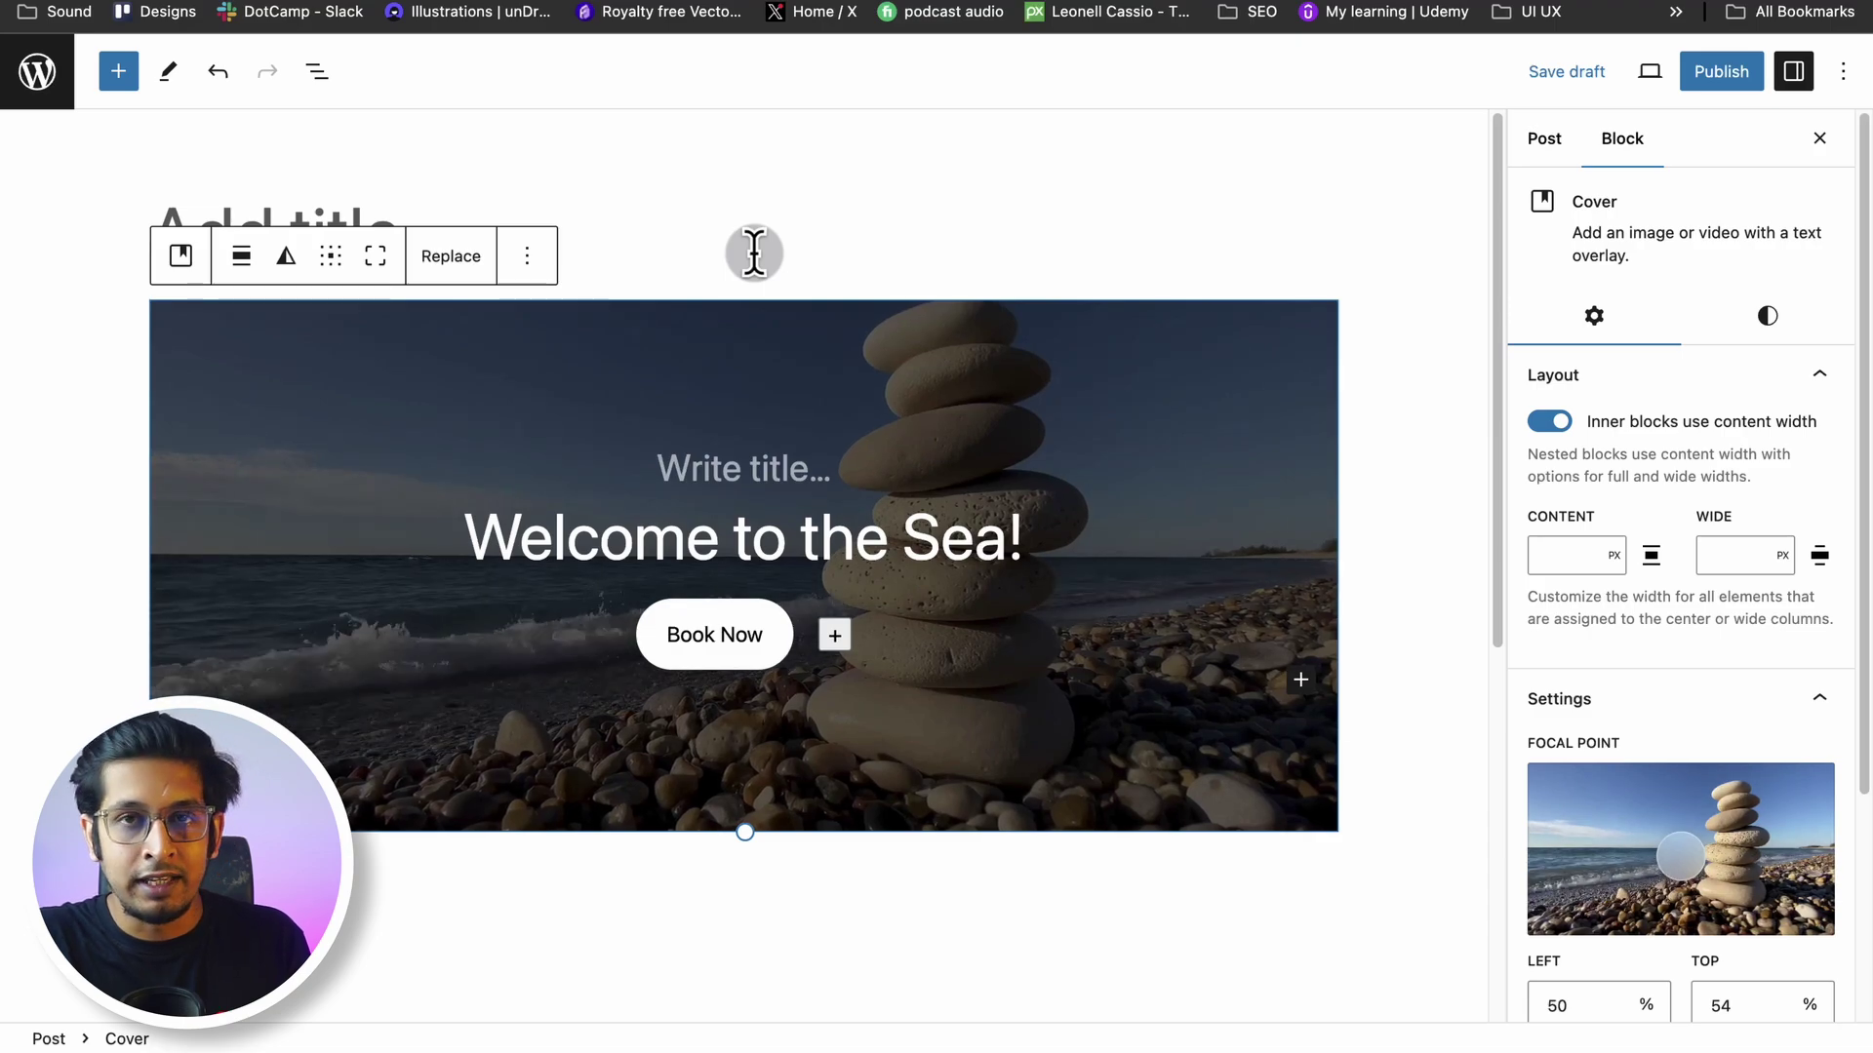
{"action": "left_click", "coordinate": [887, 258]}
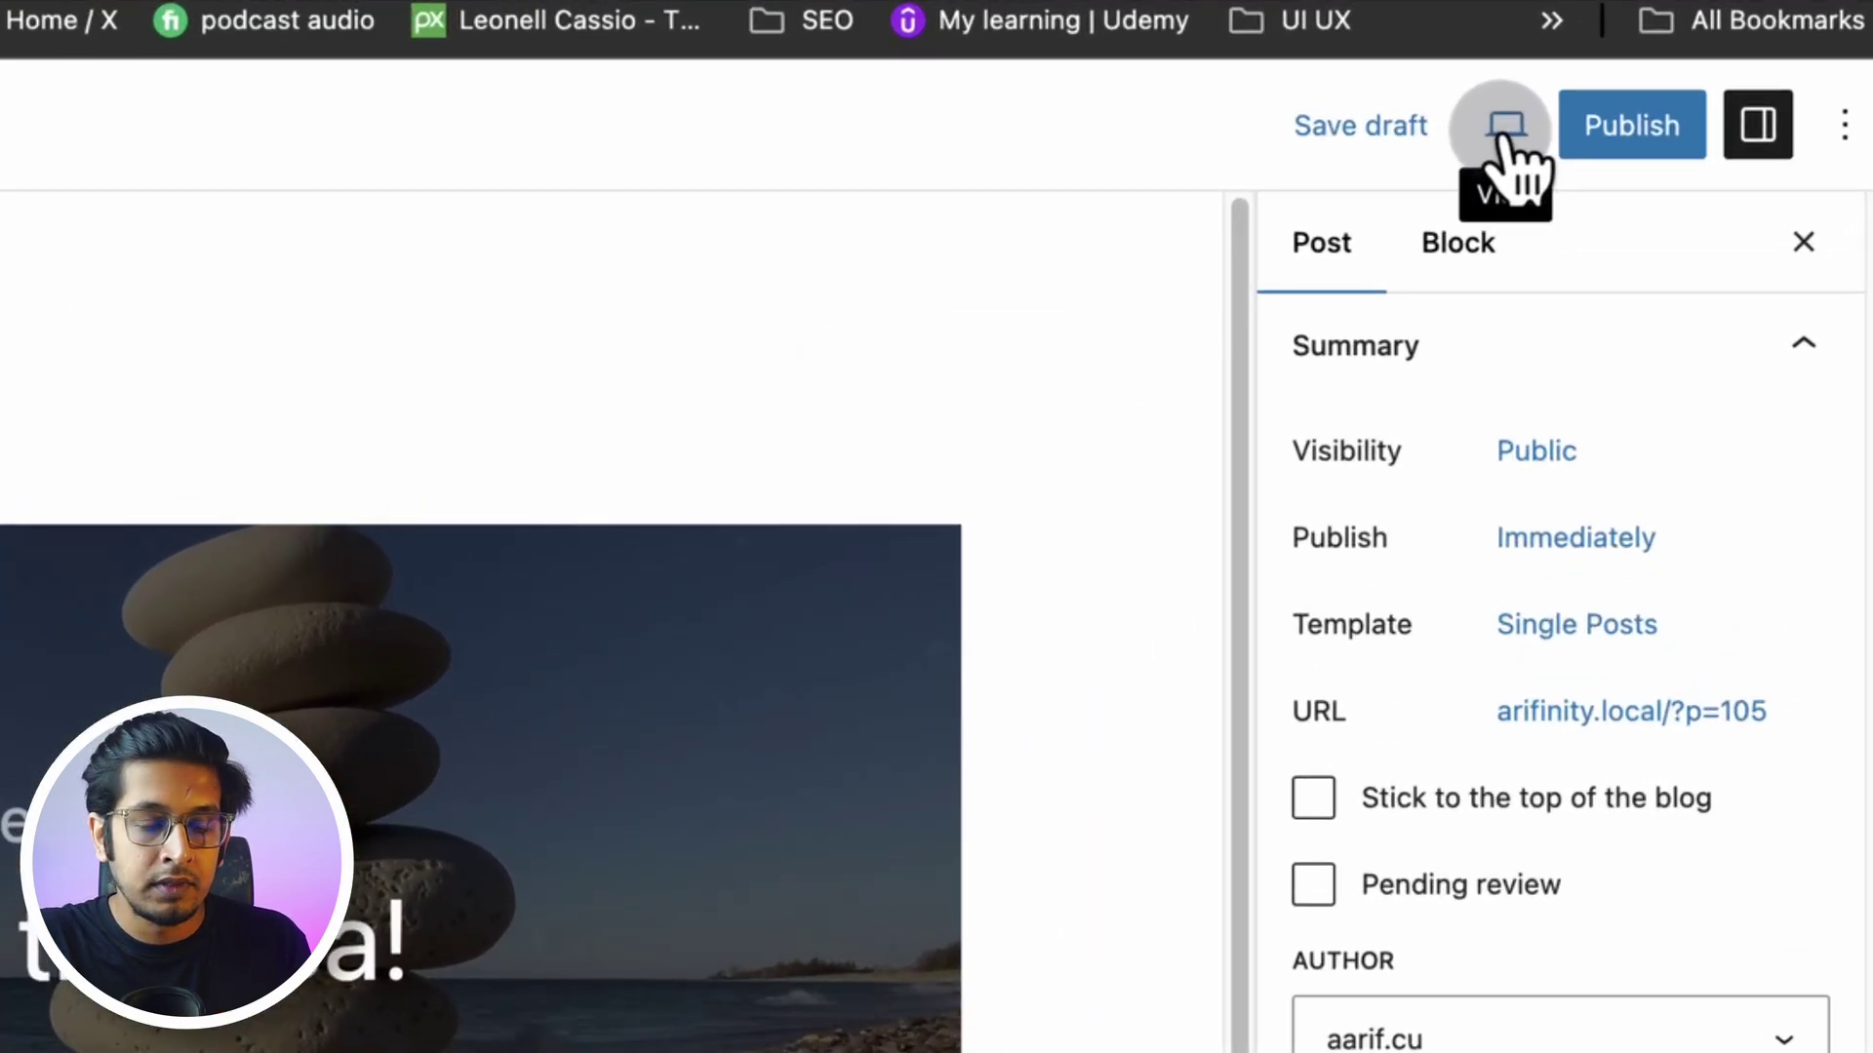
{"action": "left_click", "coordinate": [1507, 132]}
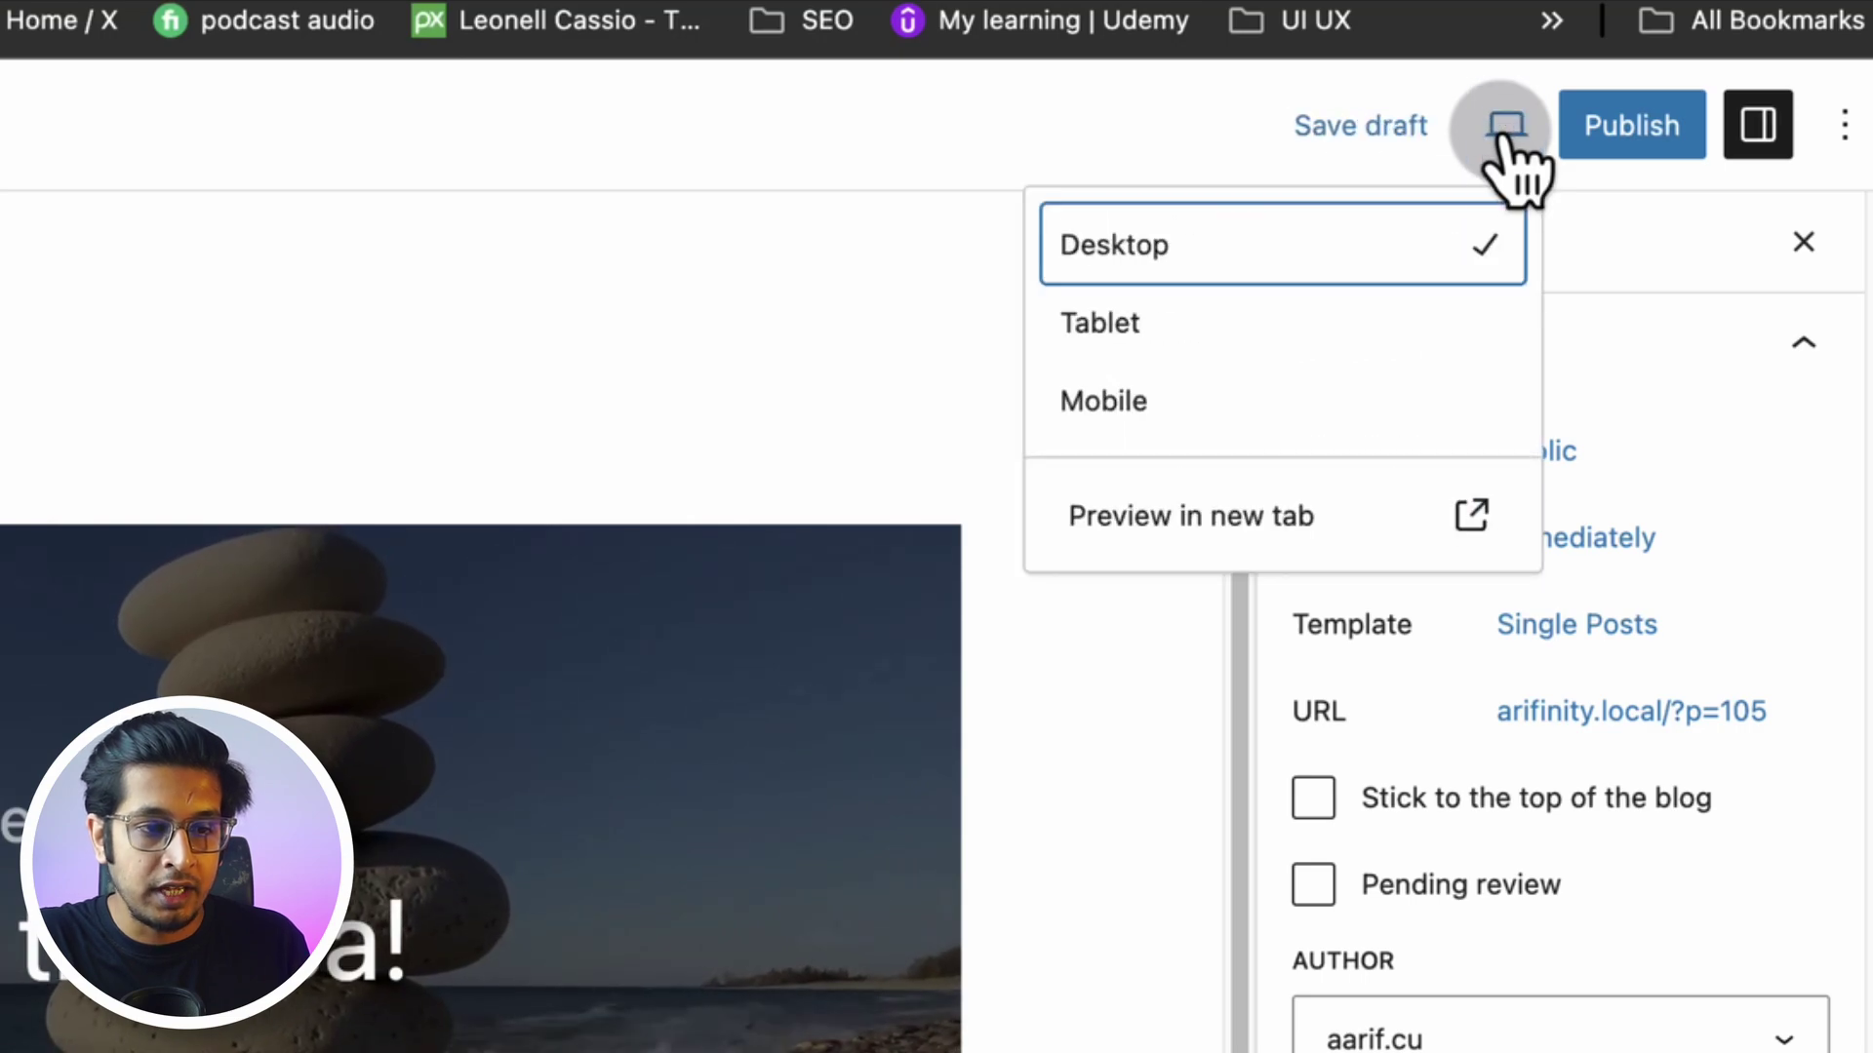
{"action": "left_click", "coordinate": [1241, 517]}
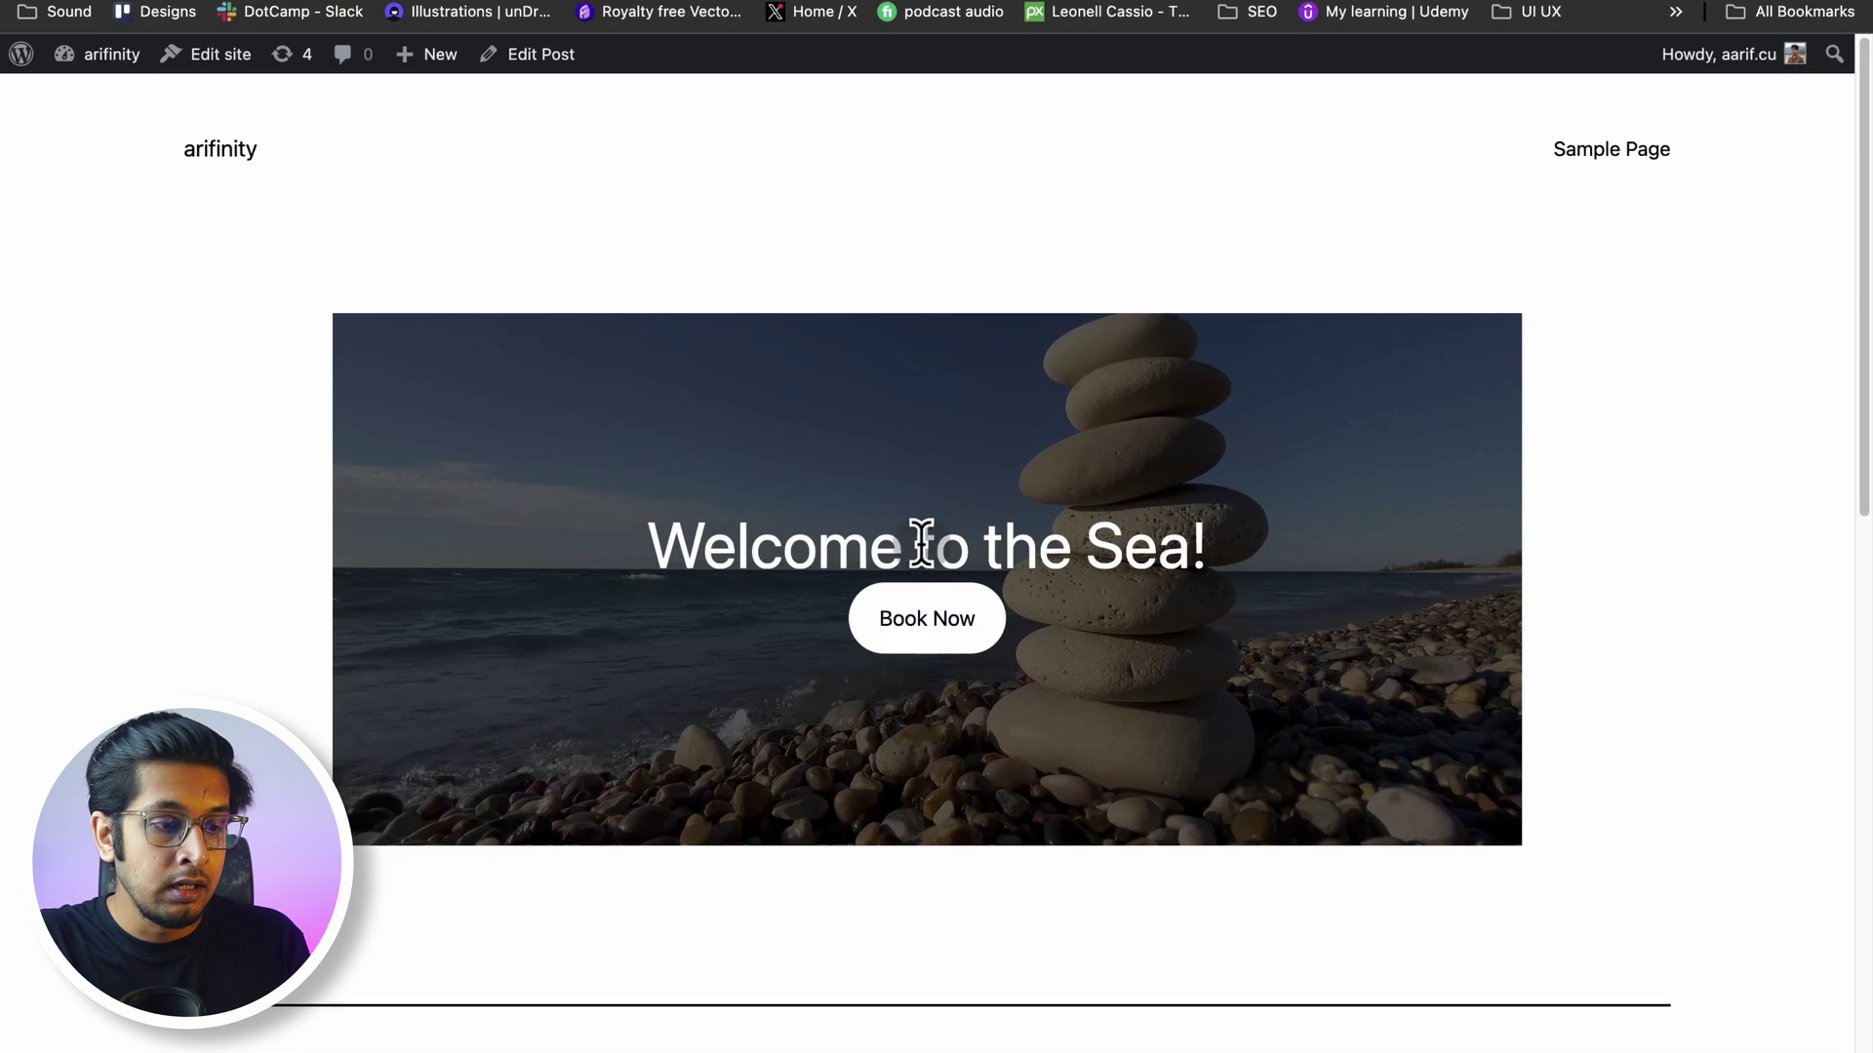
{"action": "left_click", "coordinate": [993, 642]}
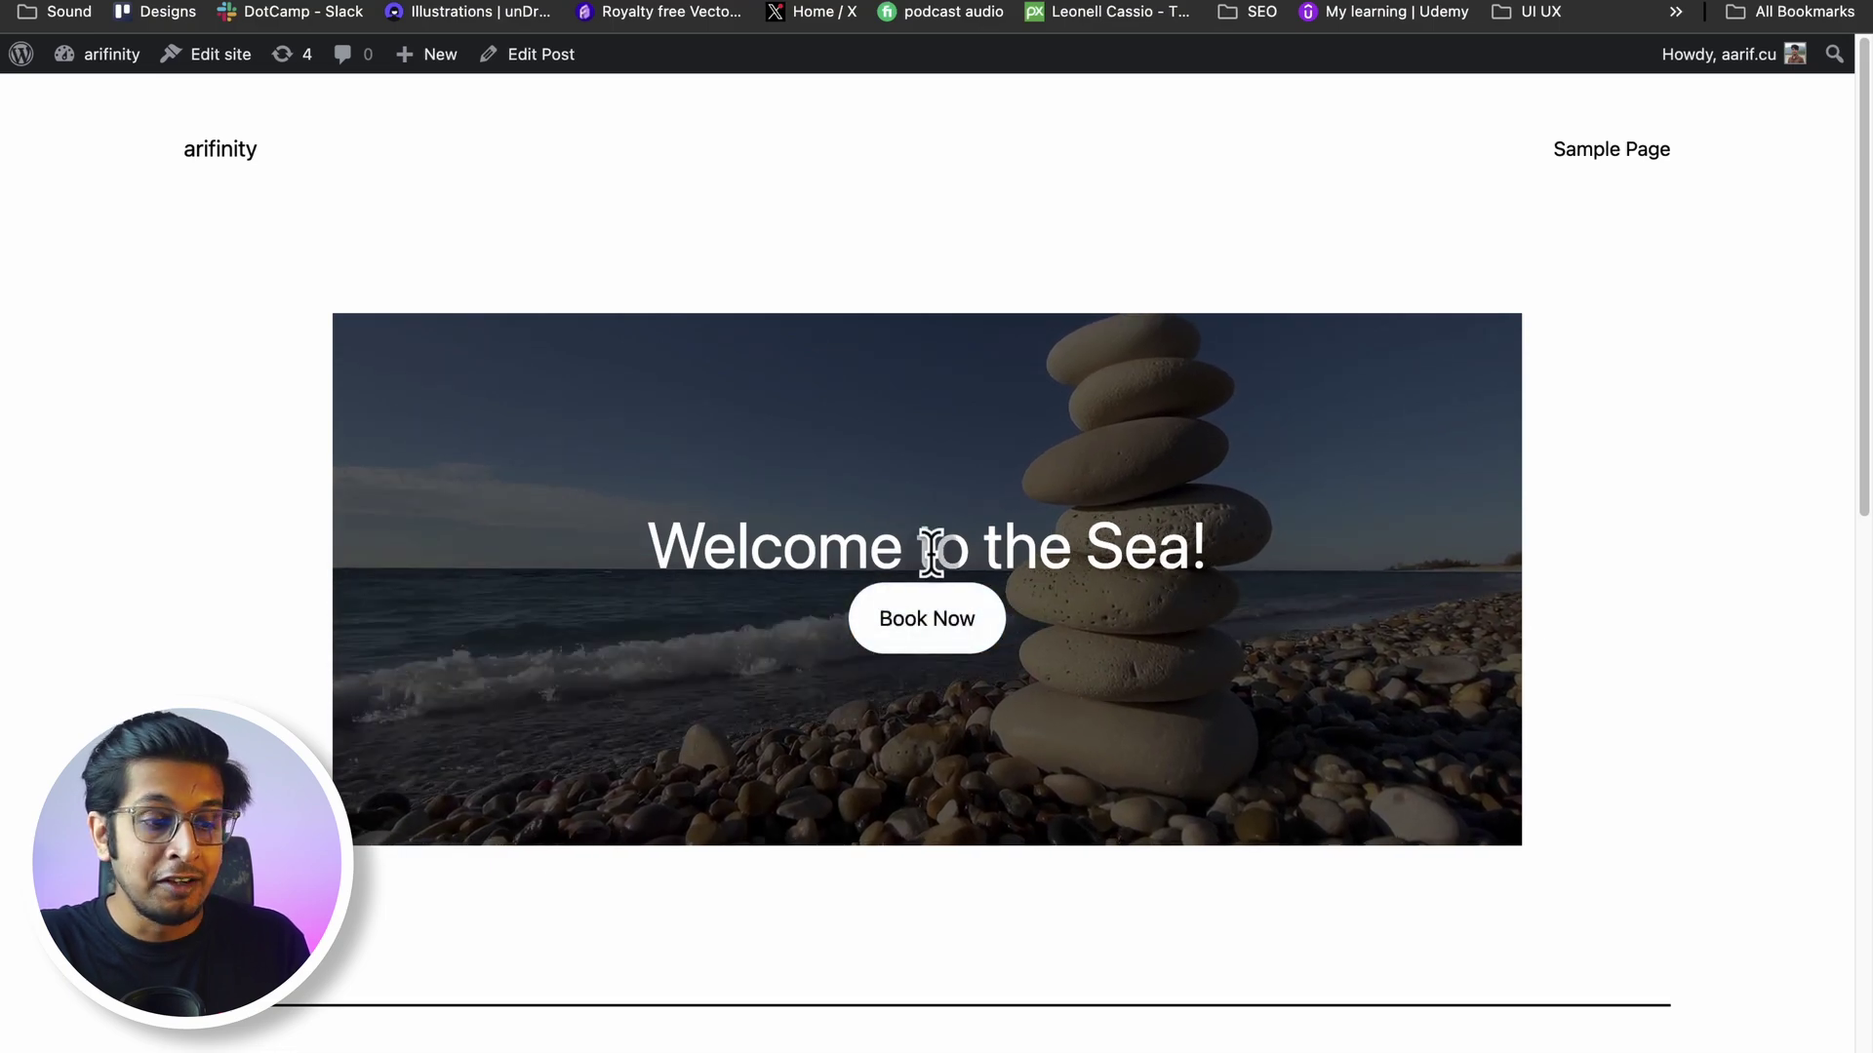
{"action": "key", "text": "super+w"}
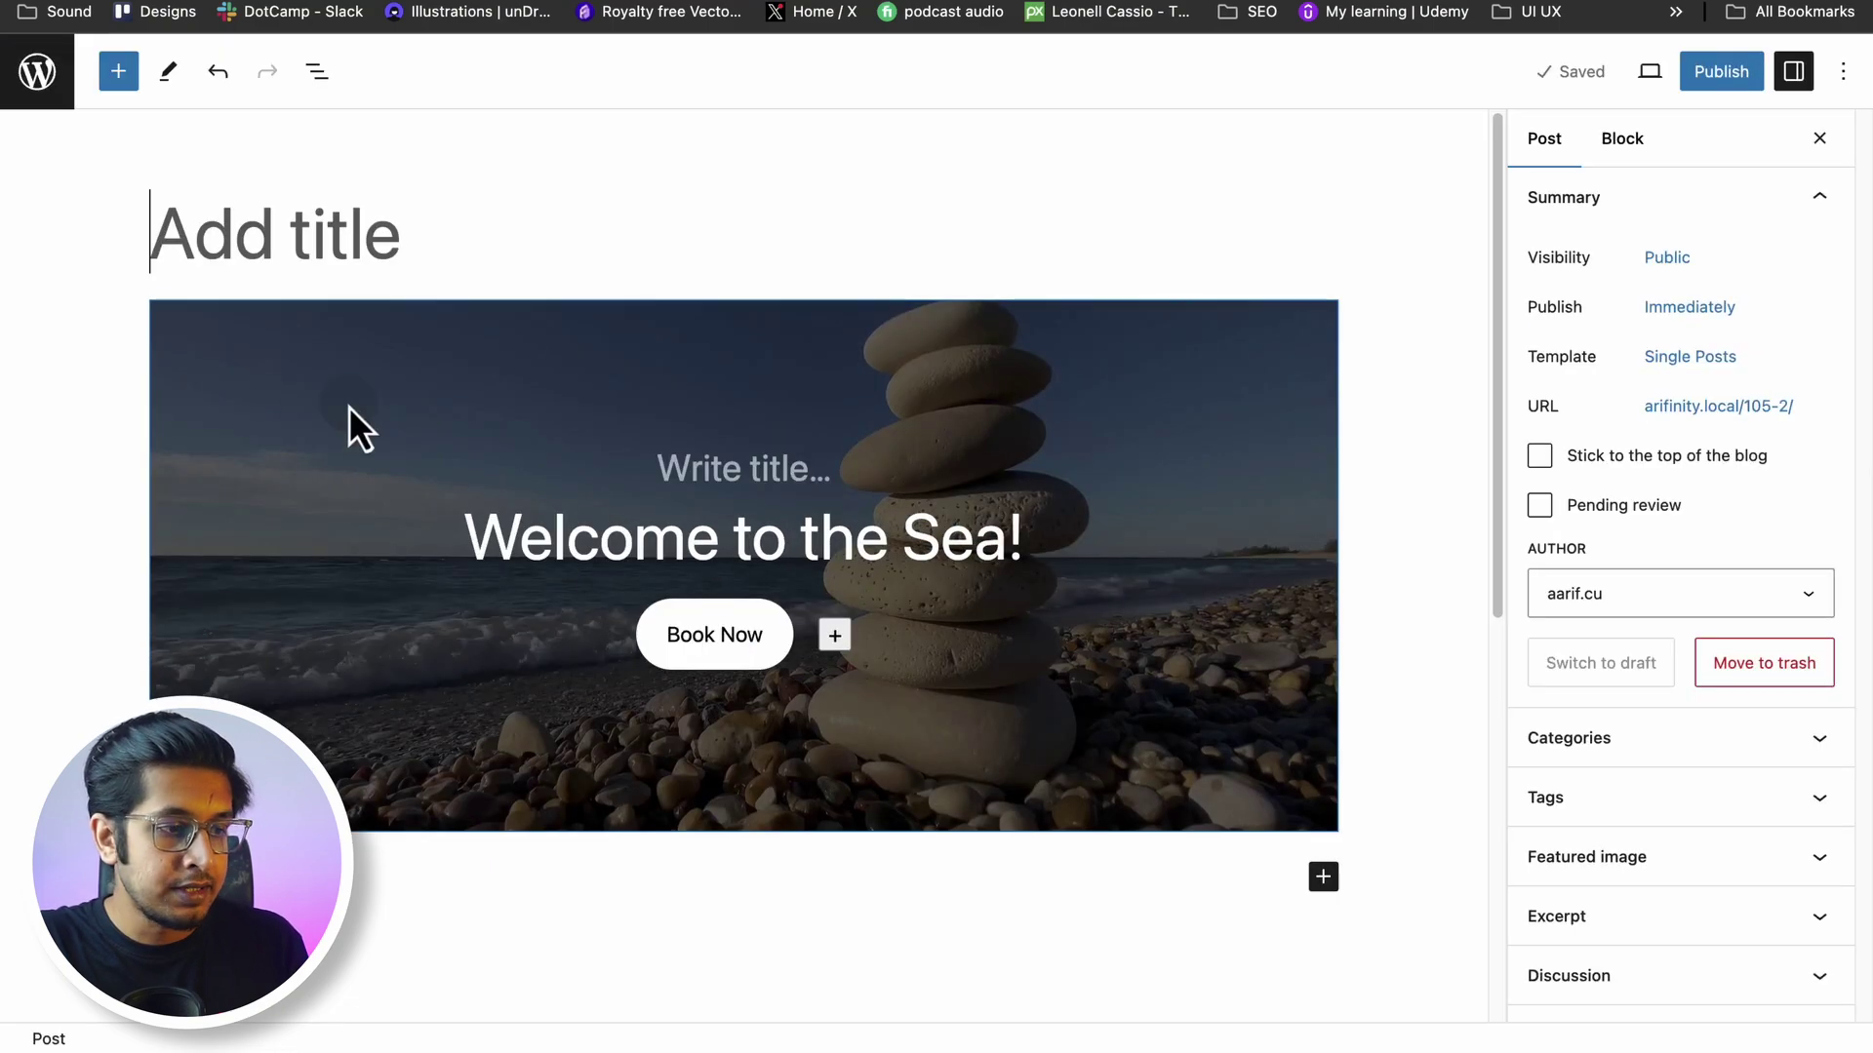
Select the parent Cover block and widen its Block Spacing between heading and button
{"action": "left_click", "coordinate": [258, 444]}
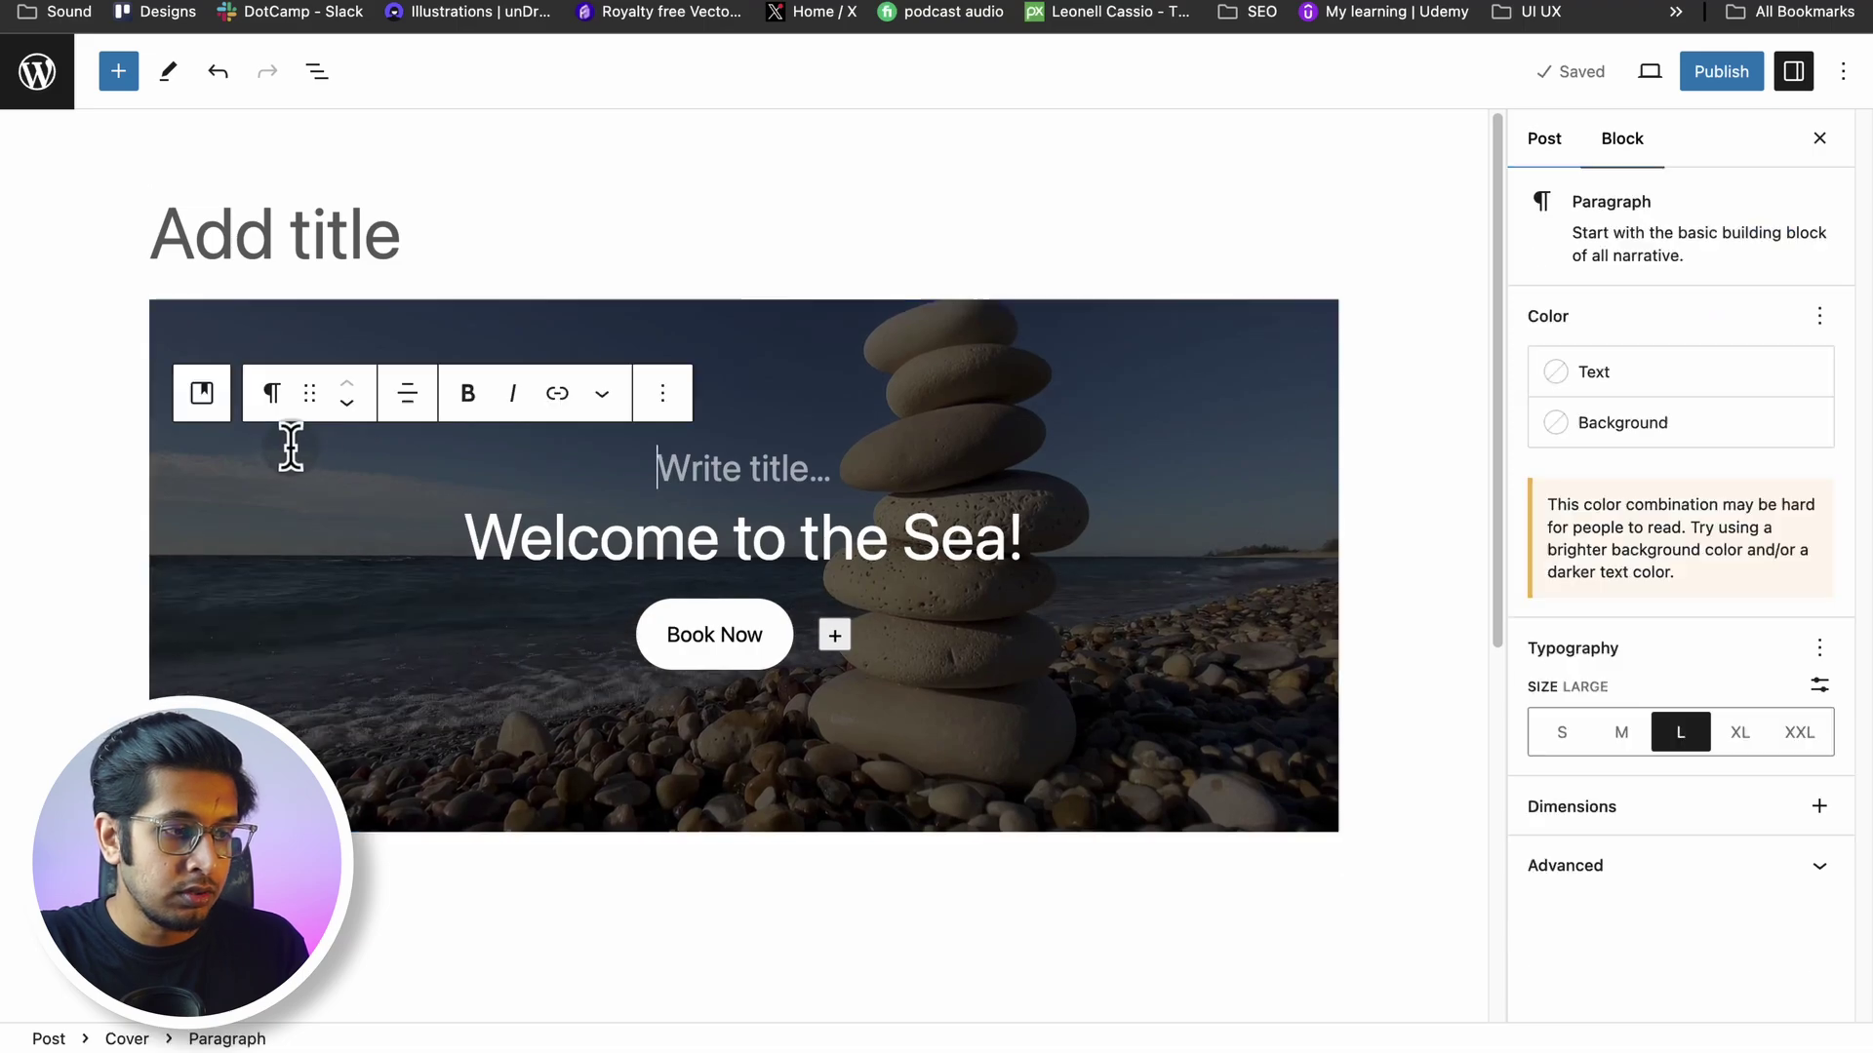
{"action": "left_click", "coordinate": [202, 393]}
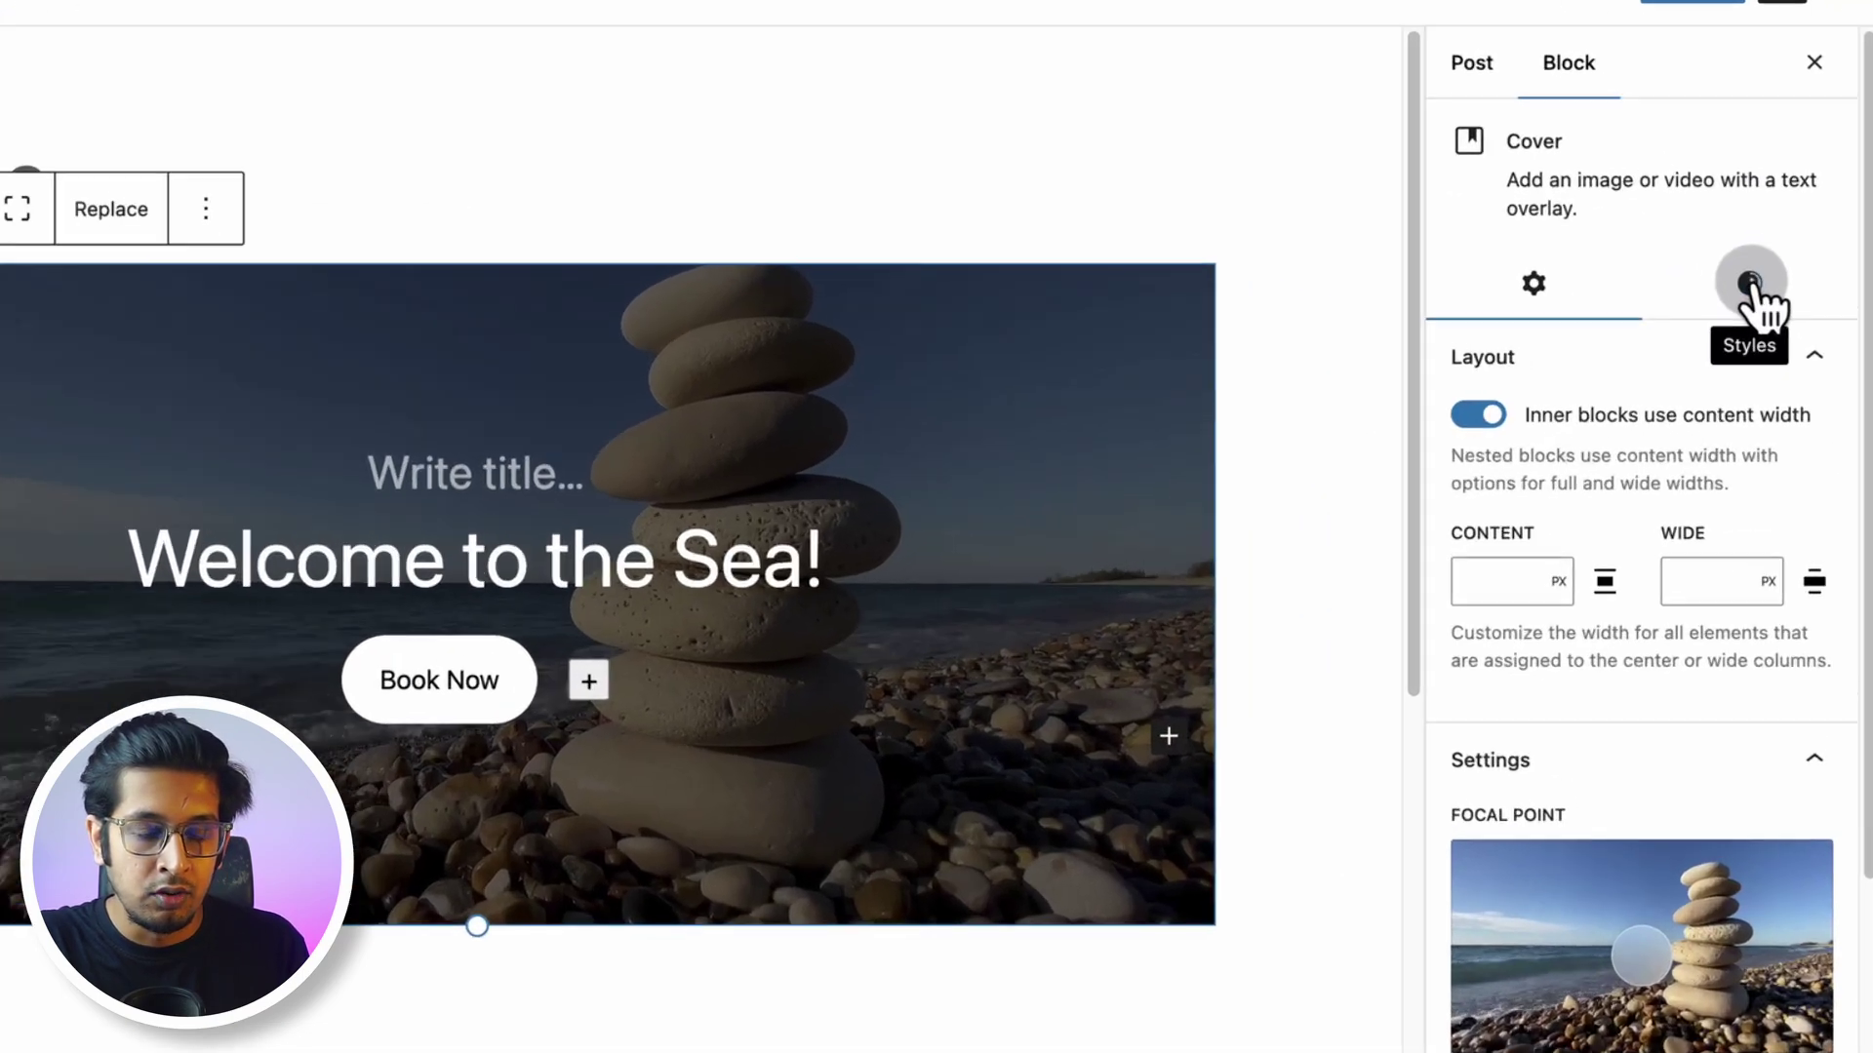
{"action": "left_click", "coordinate": [1767, 318]}
{"action": "scroll", "coordinate": [1712, 549], "scroll_direction": "down", "scroll_amount": 5}
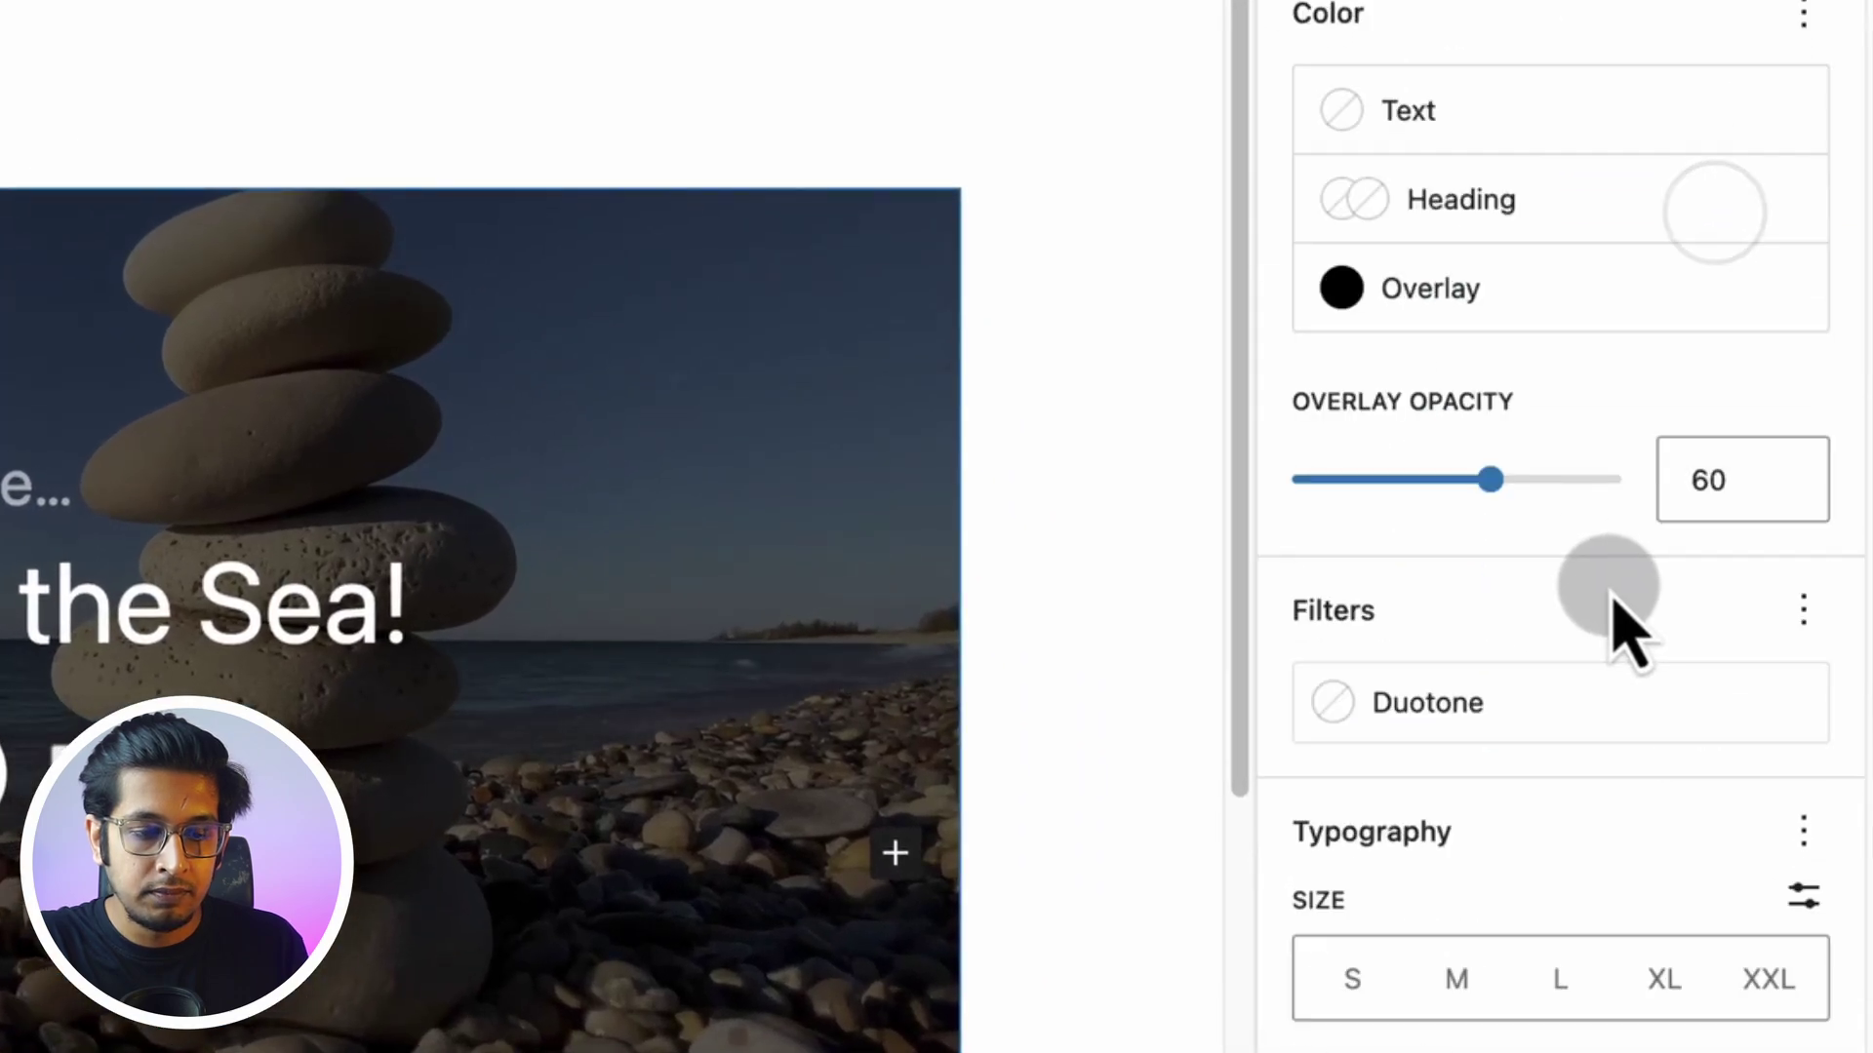
{"action": "scroll", "coordinate": [1612, 617], "scroll_direction": "down", "scroll_amount": 2}
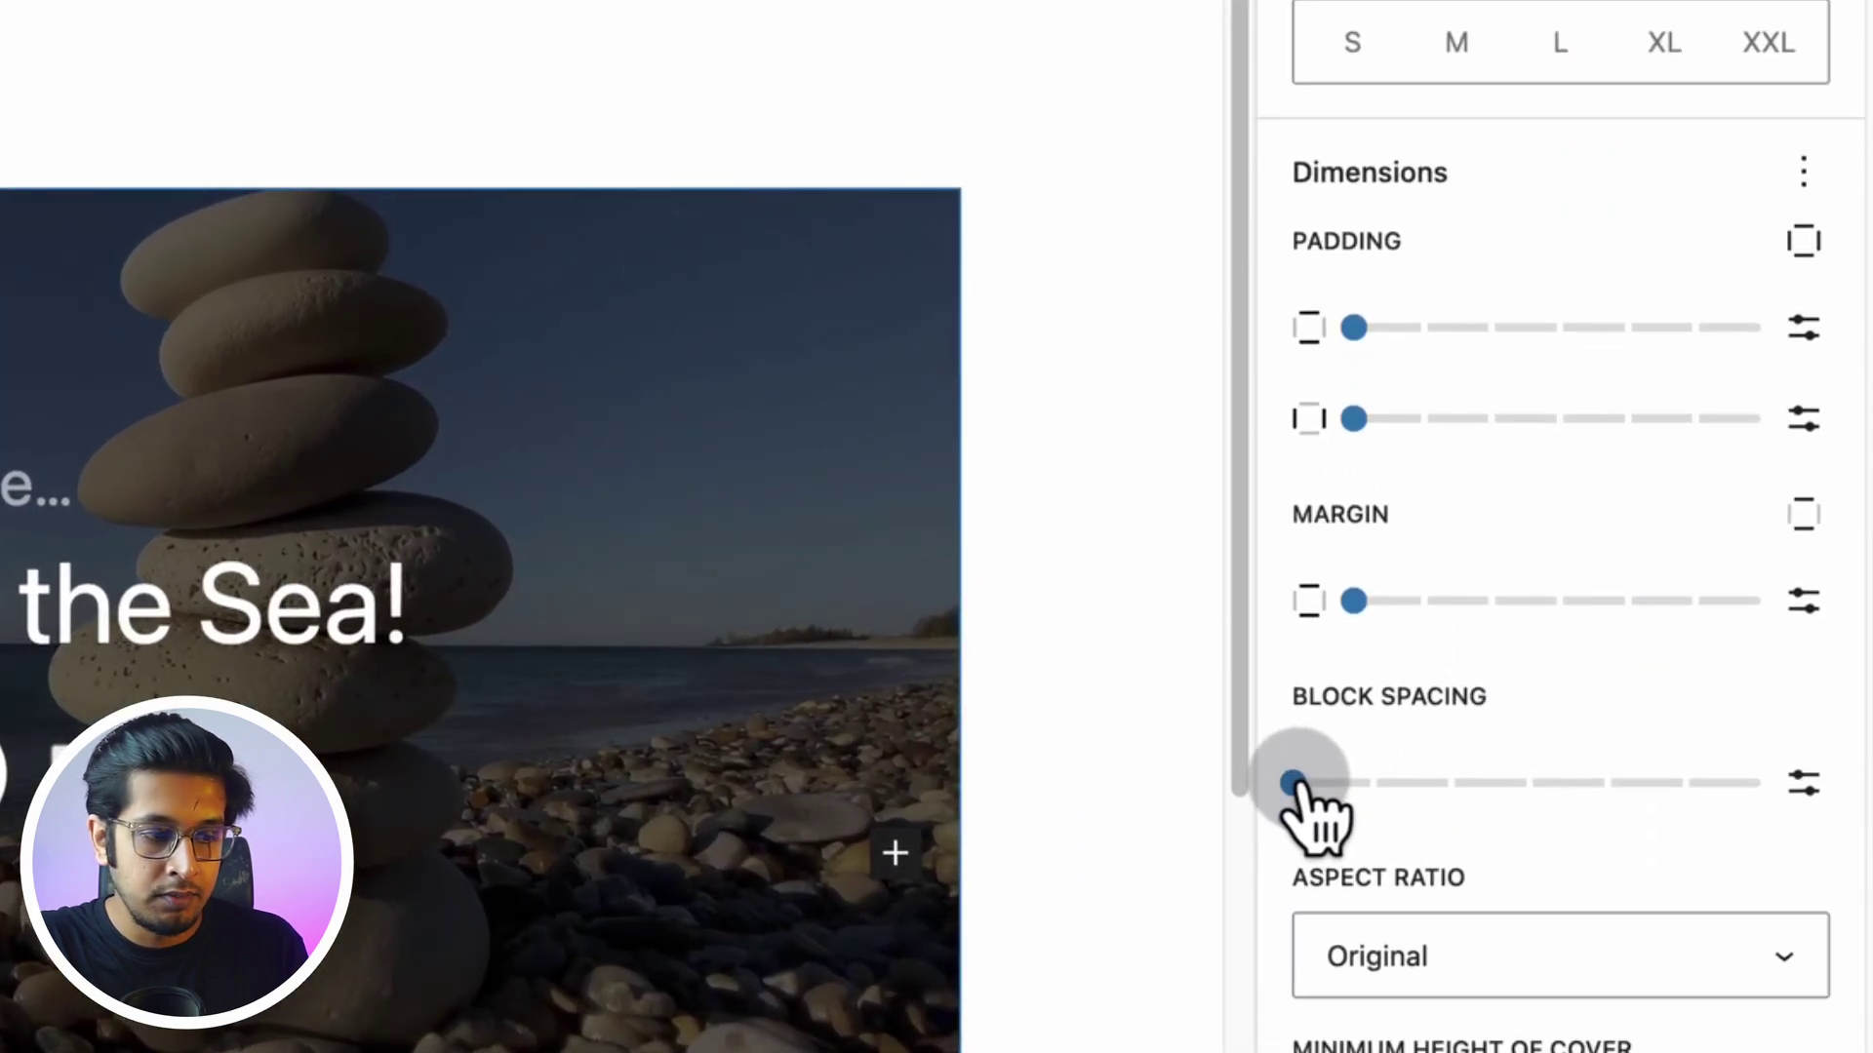
{"action": "left_click_drag", "start_coordinate": [1312, 792], "coordinate": [1445, 830]}
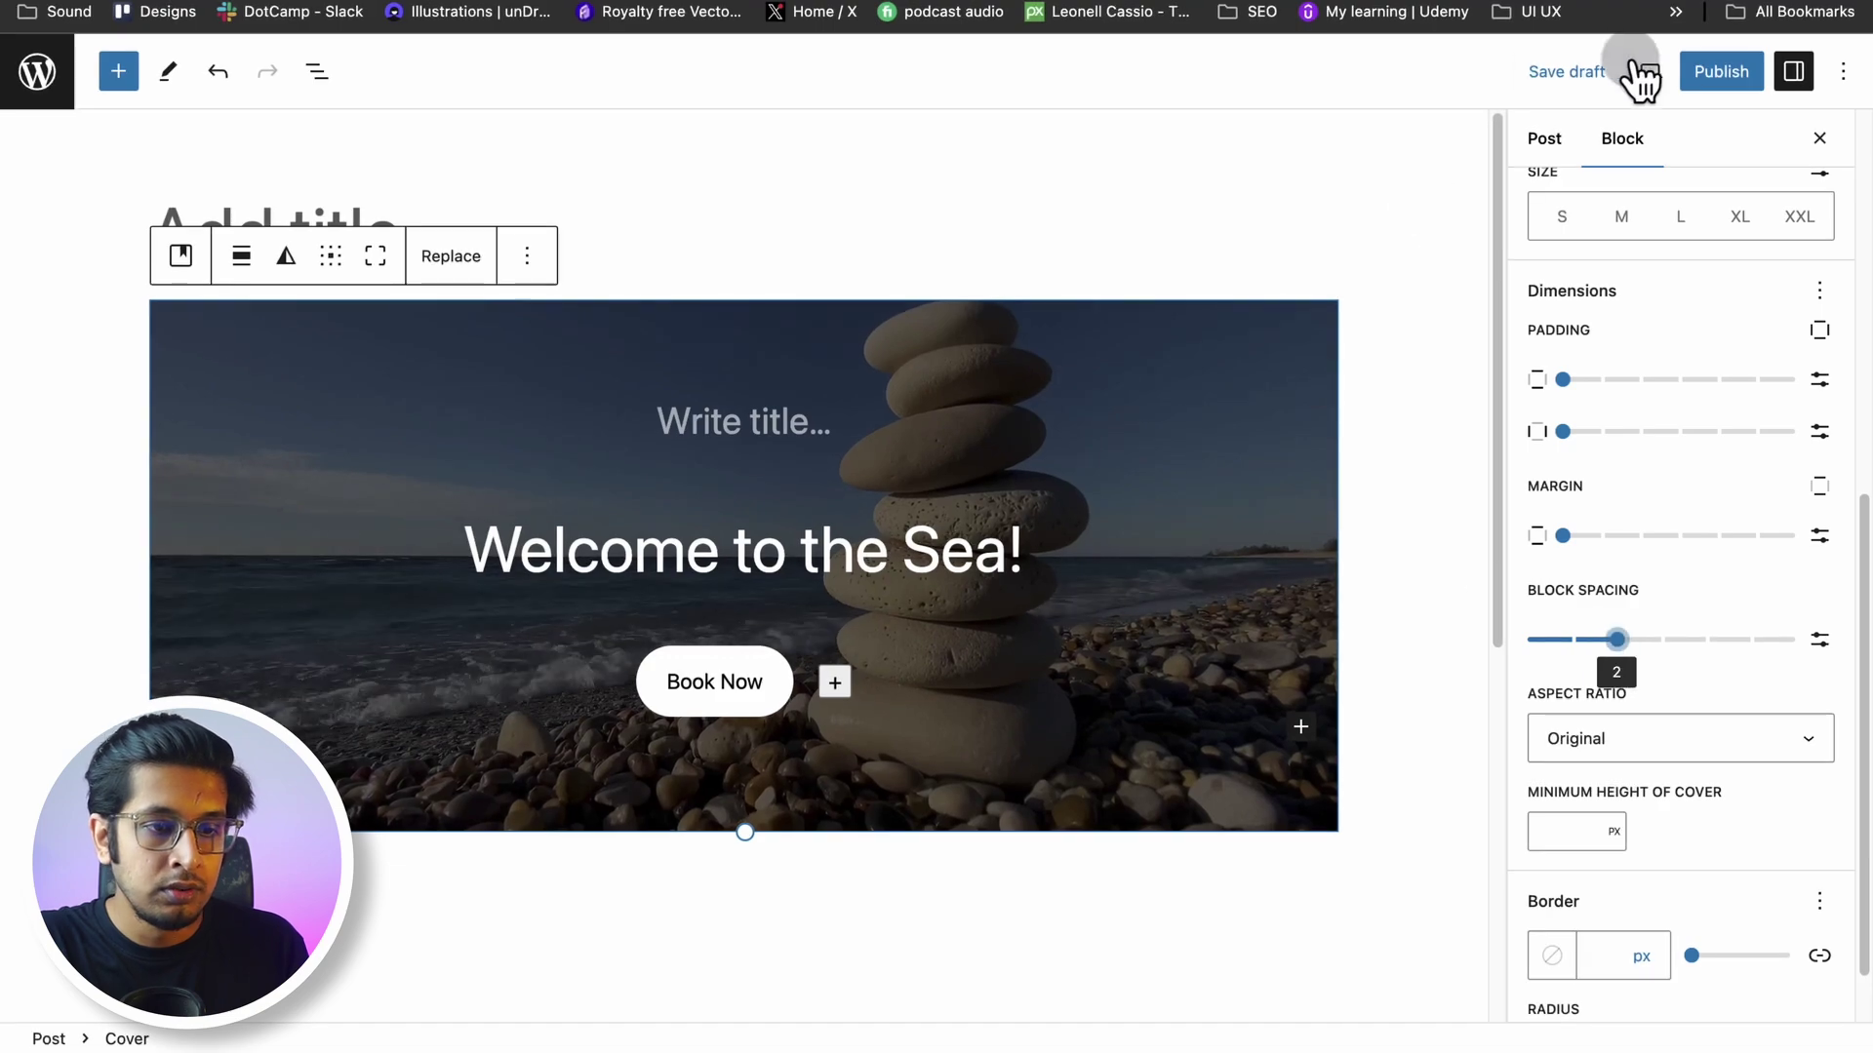
Preview the post in a new tab, then return and reduce the cover's block spacing
{"action": "left_click", "coordinate": [1650, 72]}
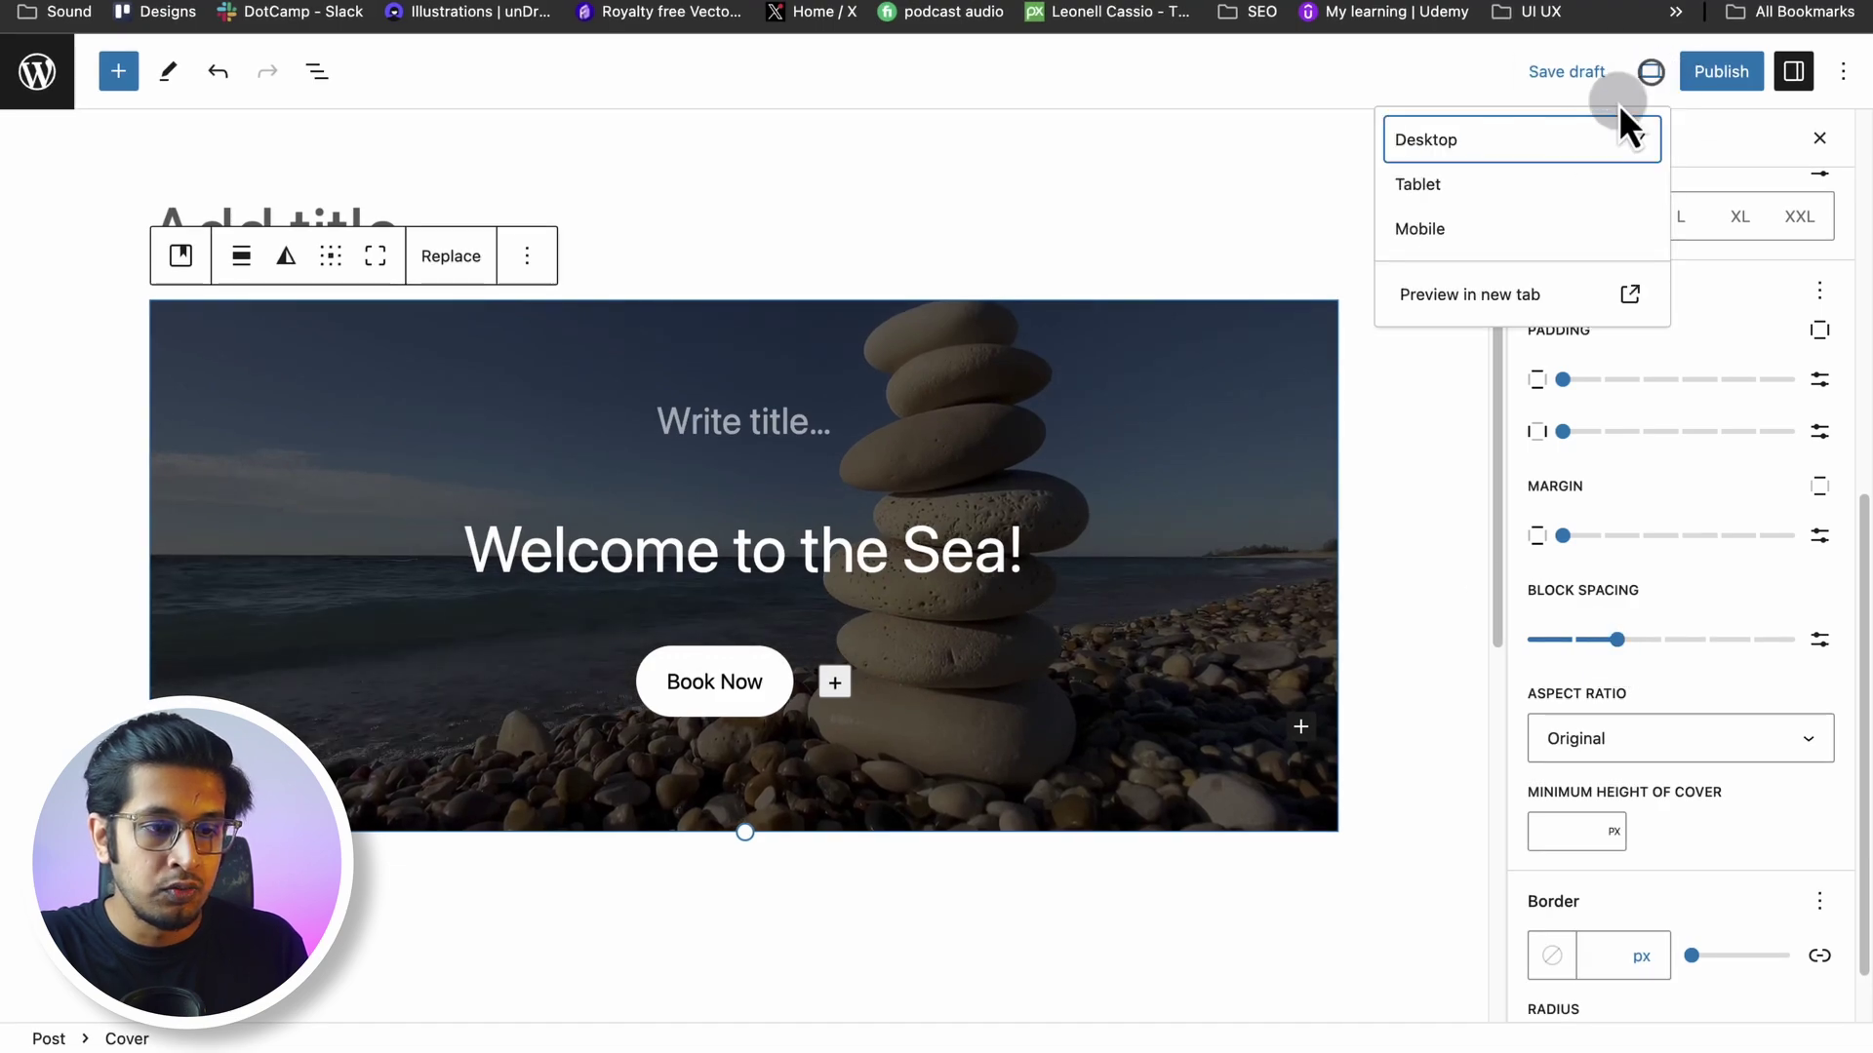
{"action": "left_click", "coordinate": [1444, 298]}
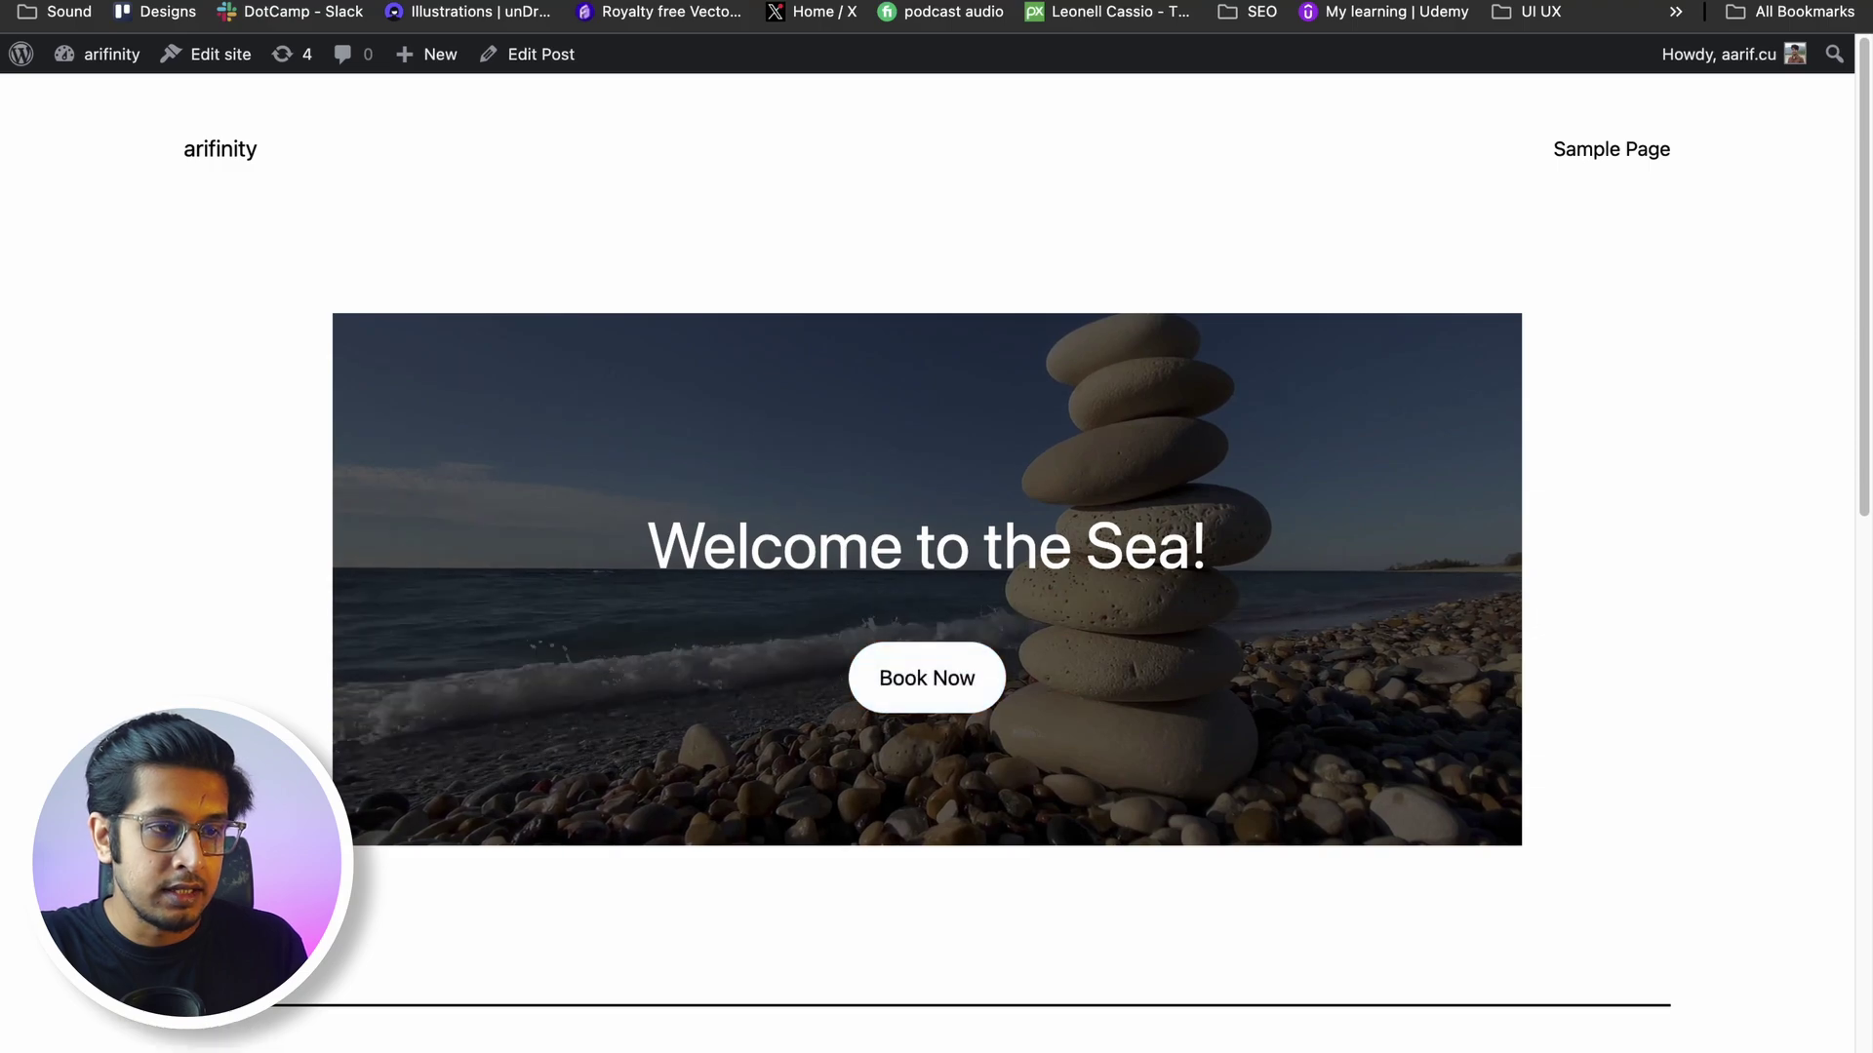
{"action": "key", "text": "super+w"}
{"action": "left_click_drag", "start_coordinate": [1617, 640], "coordinate": [1566, 644]}
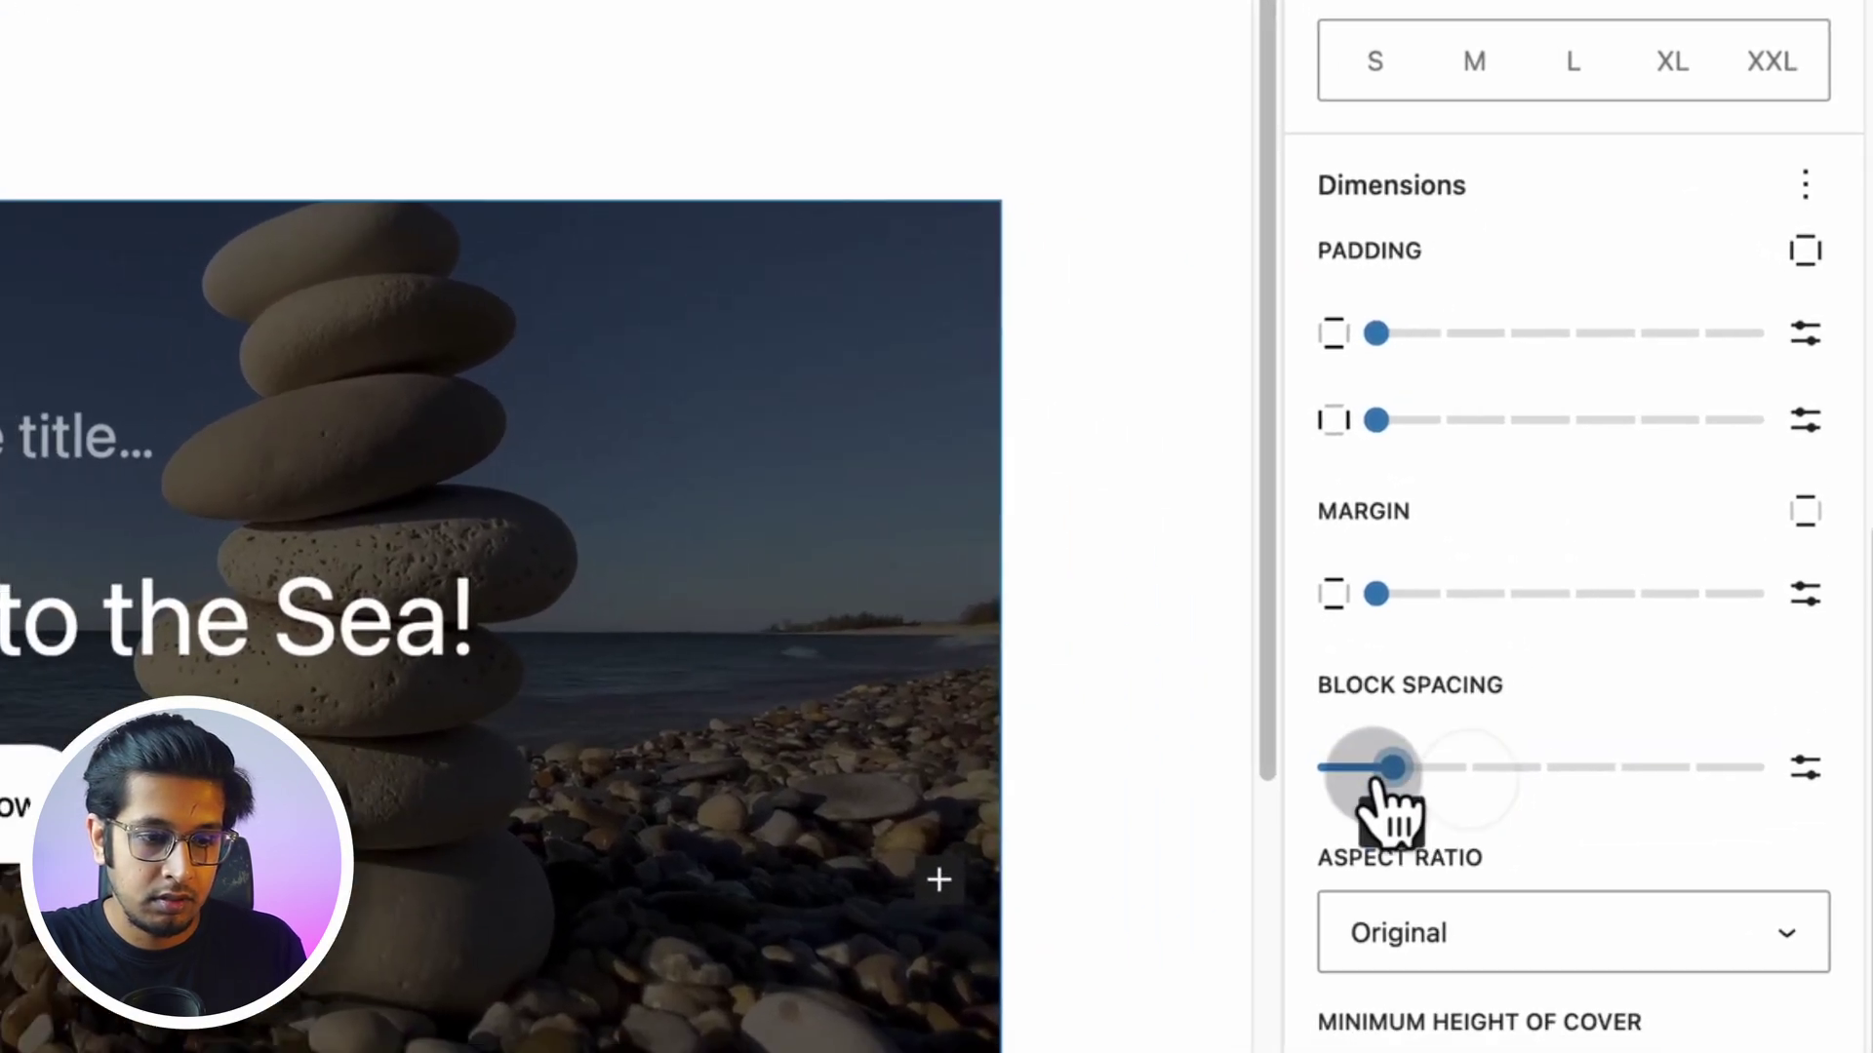
{"action": "left_click", "coordinate": [1648, 73]}
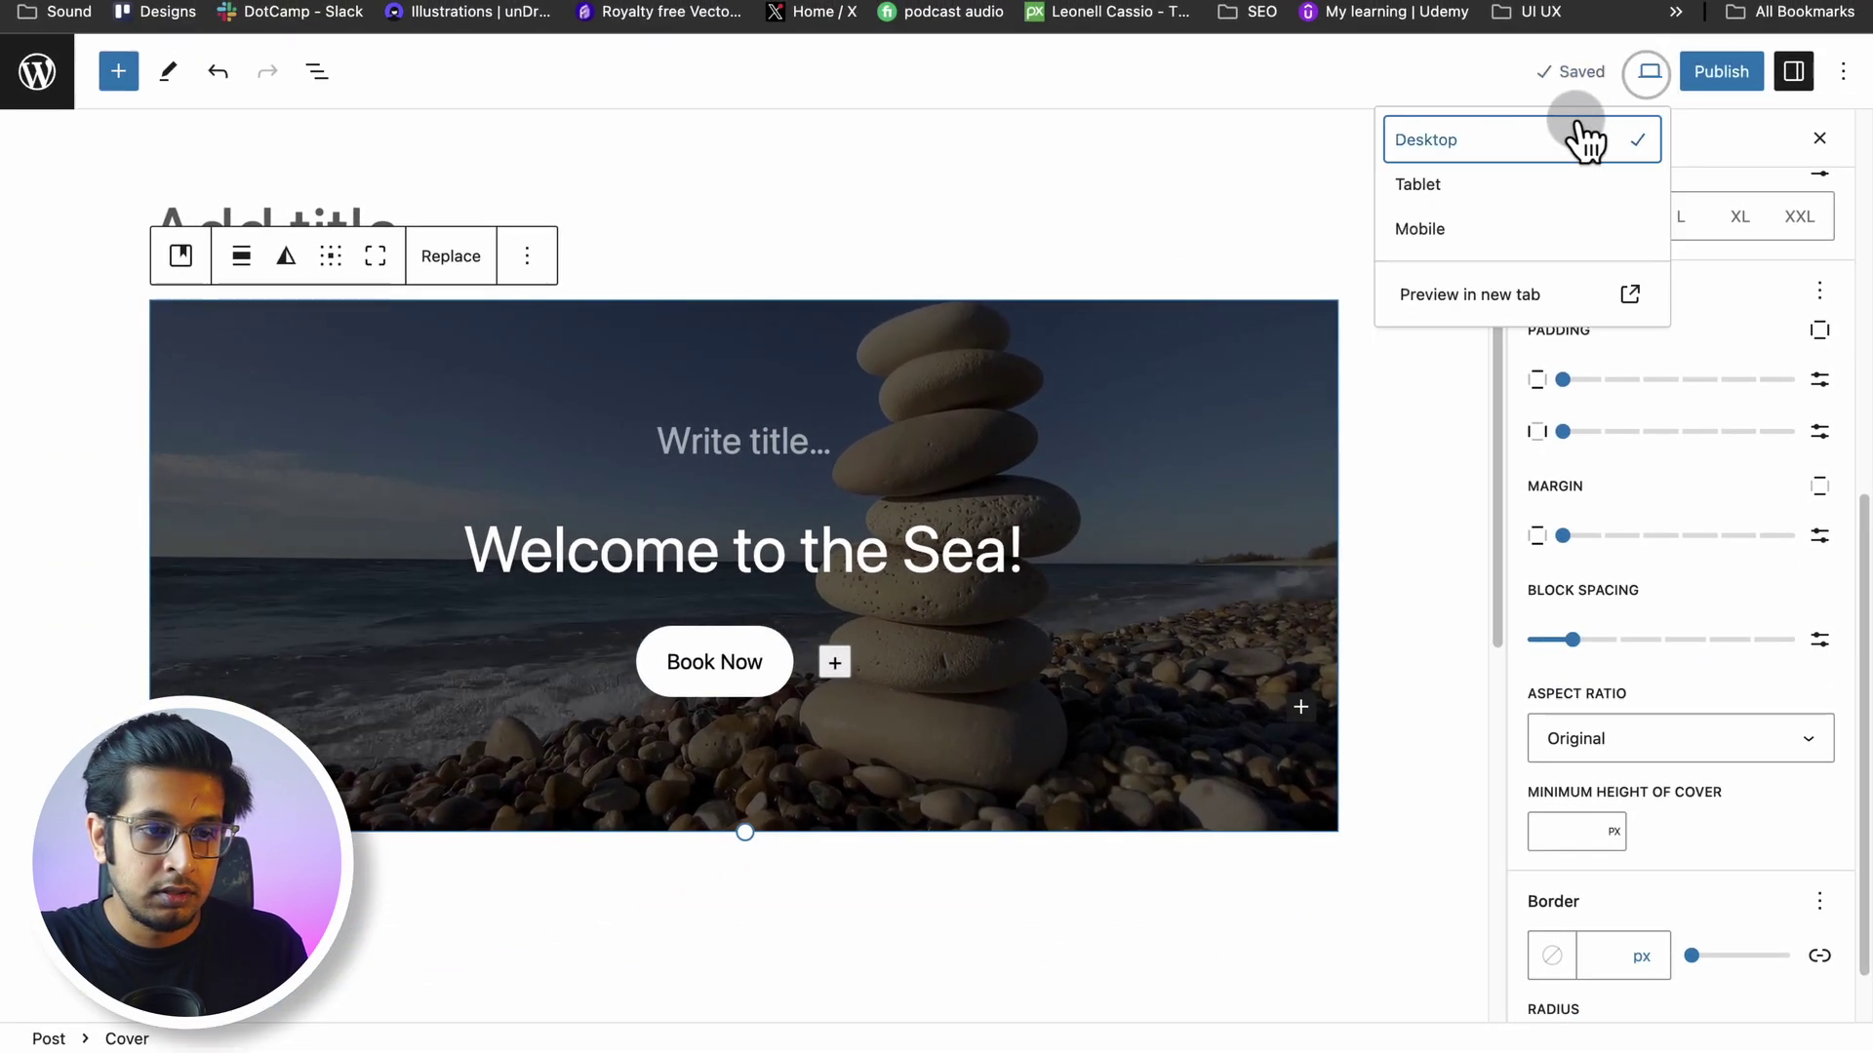
{"action": "left_click", "coordinate": [1443, 296]}
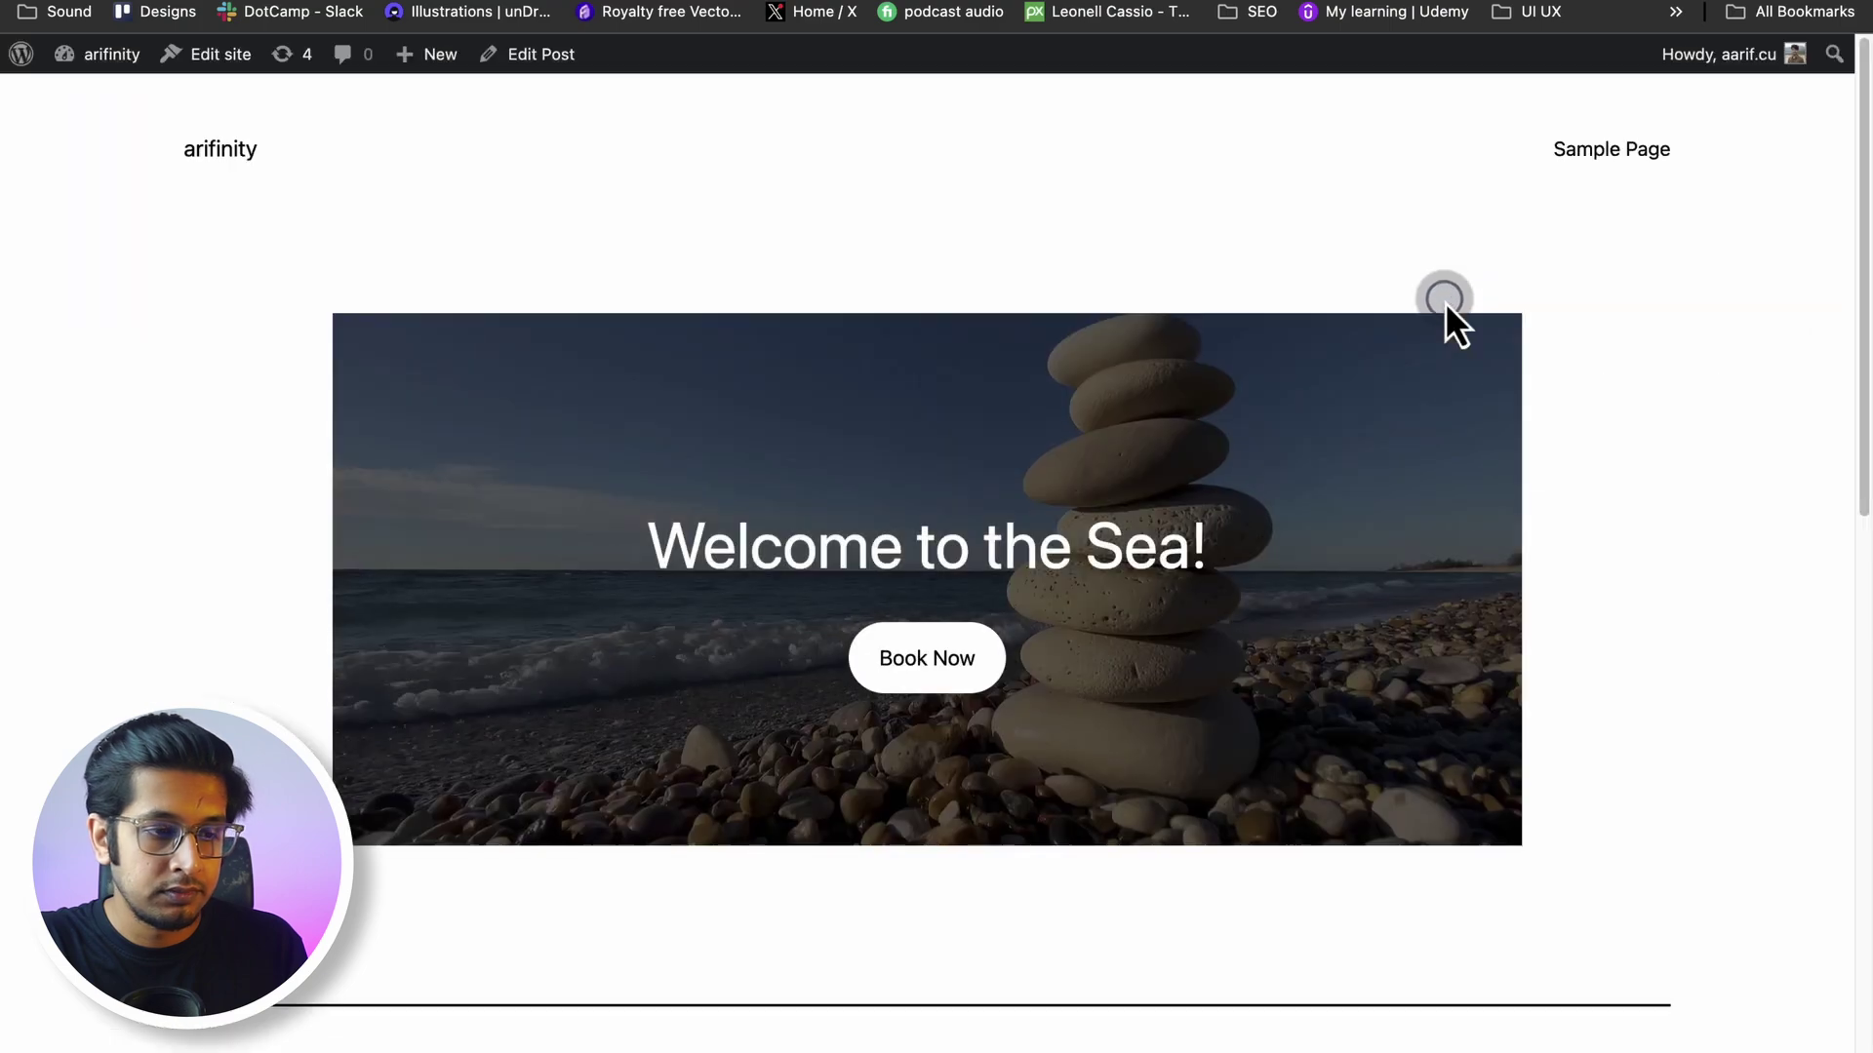